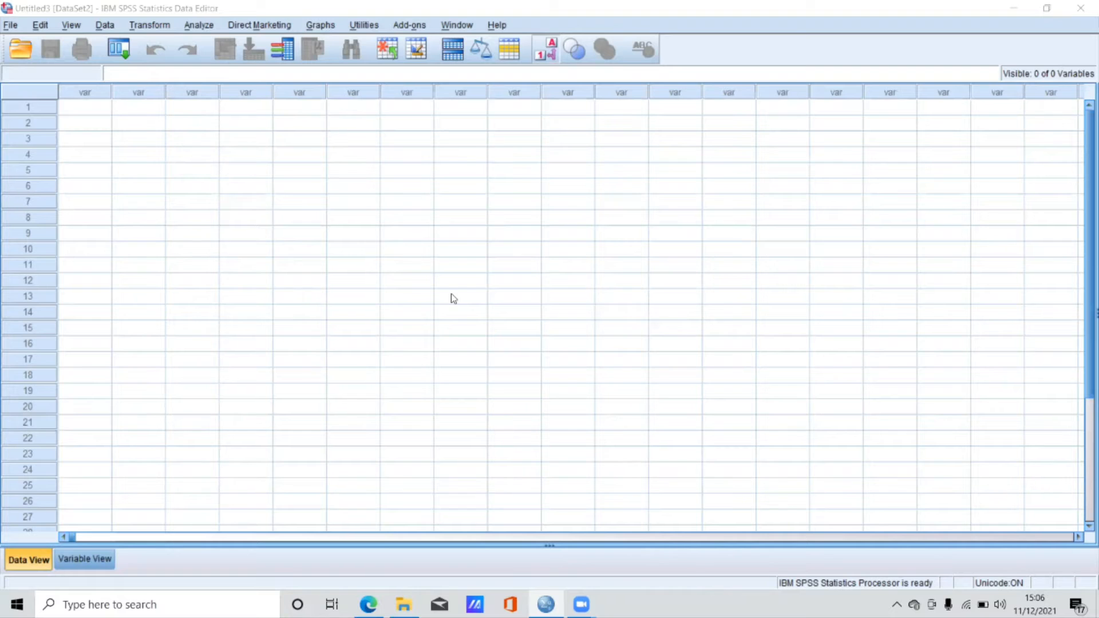
# Open the Excel file "(CN) DATA PENYEMBUHAN UJI NORMALITAS.xlsx", reading Sheet1 with variable names from the first row
pyautogui.click(20, 52)
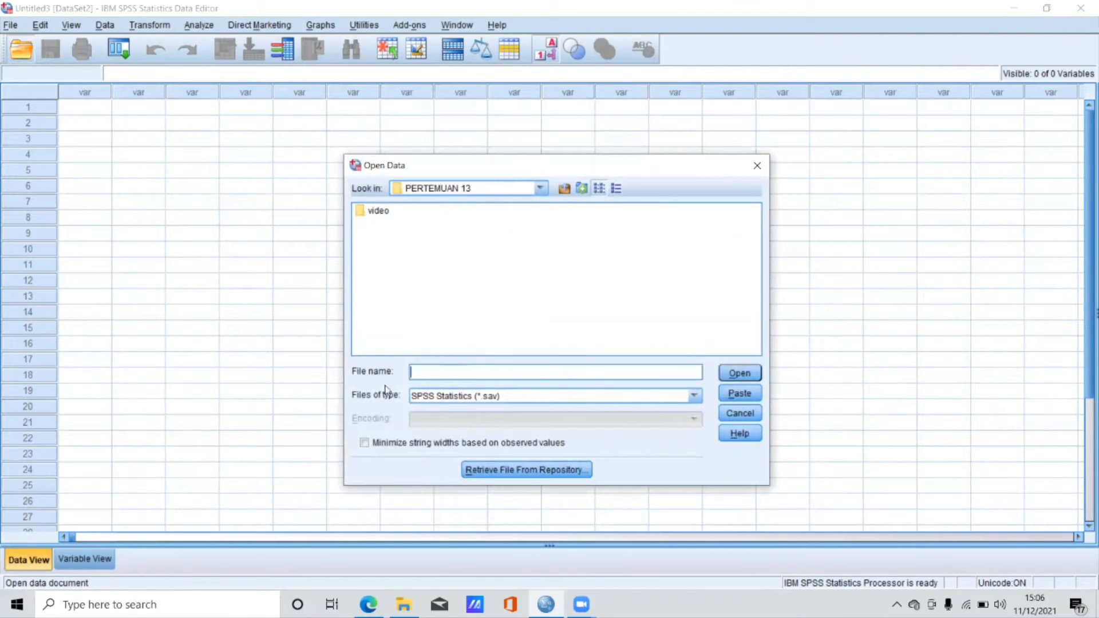
pyautogui.click(694, 396)
pyautogui.click(651, 463)
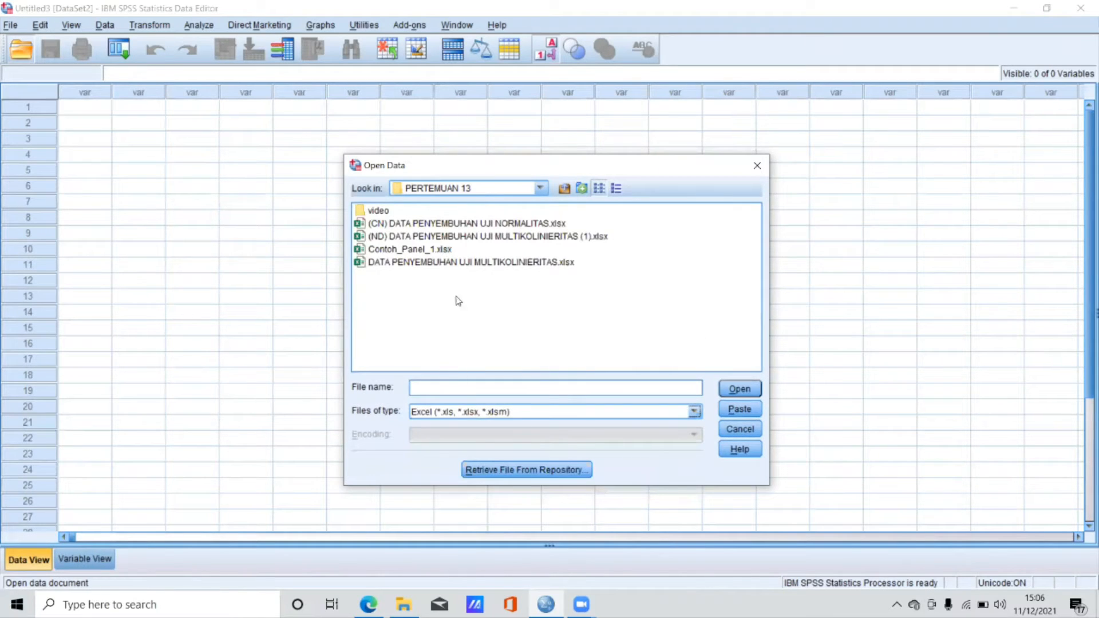
pyautogui.click(503, 226)
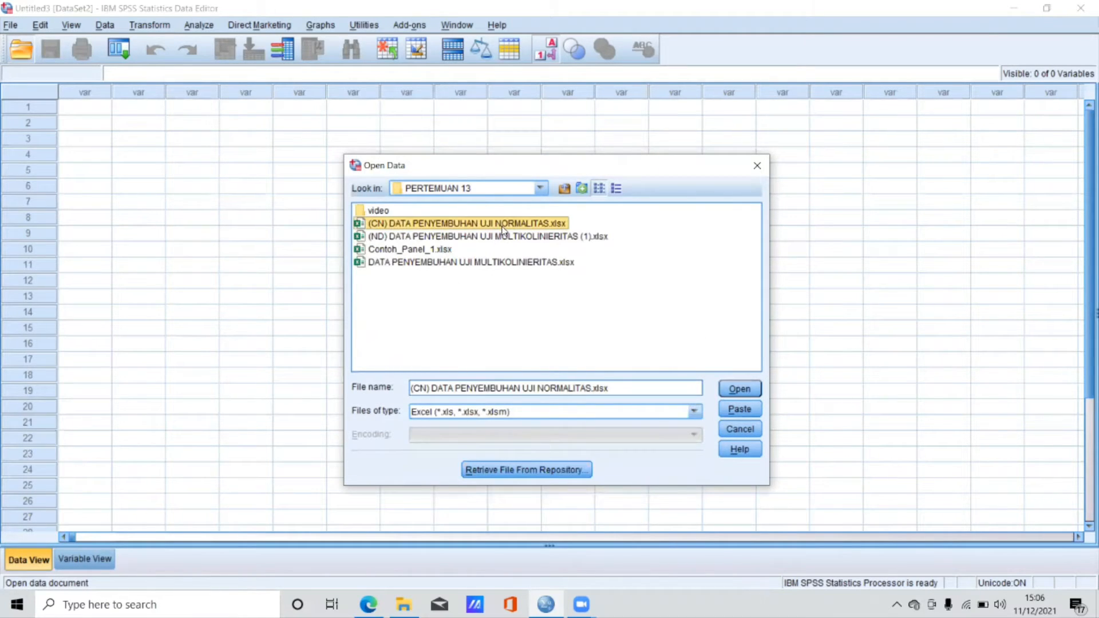
pyautogui.click(742, 394)
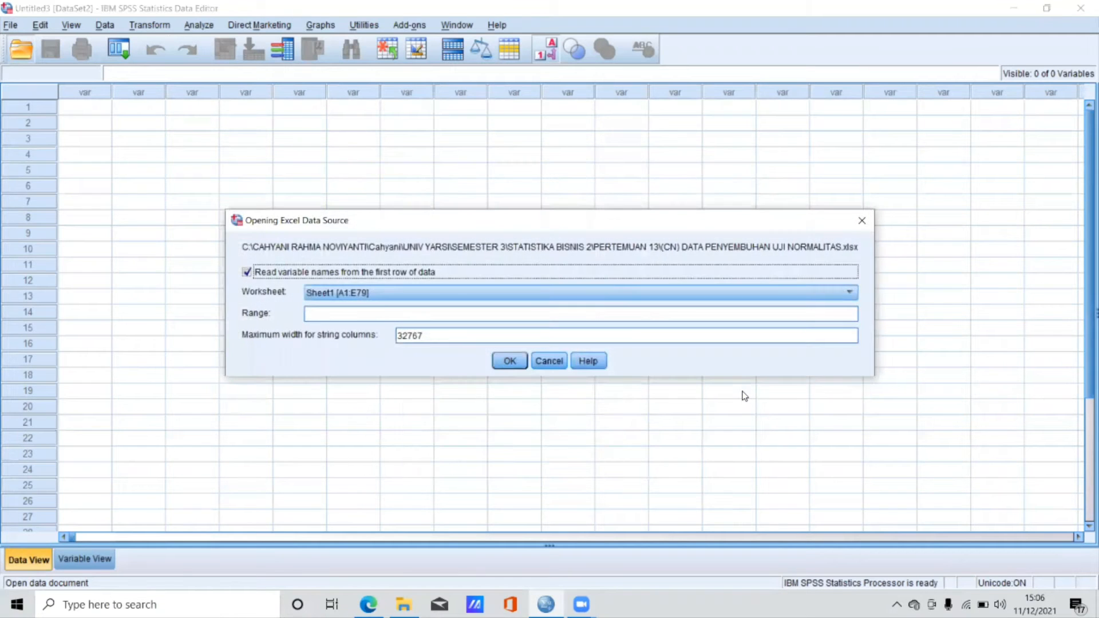
pyautogui.click(510, 361)
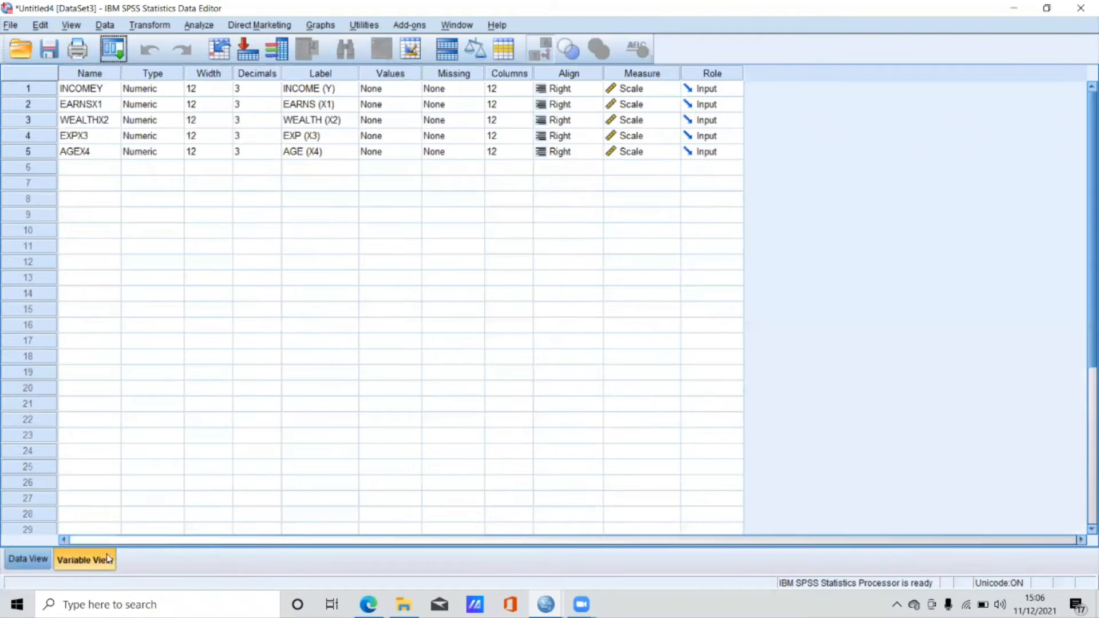
# Set the decimals of INCOMEY, EARNSX1, WEALTHX2, EXPX3 and AGEX4 to 0 and return to the data values
pyautogui.click(92, 559)
pyautogui.click(257, 86)
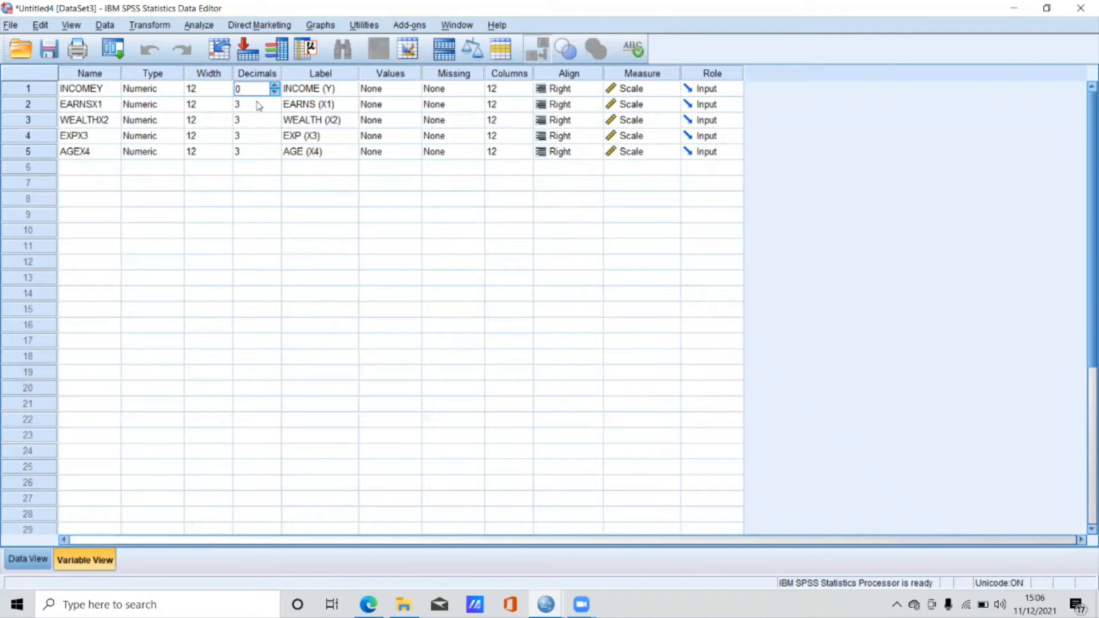
pyautogui.click(258, 105)
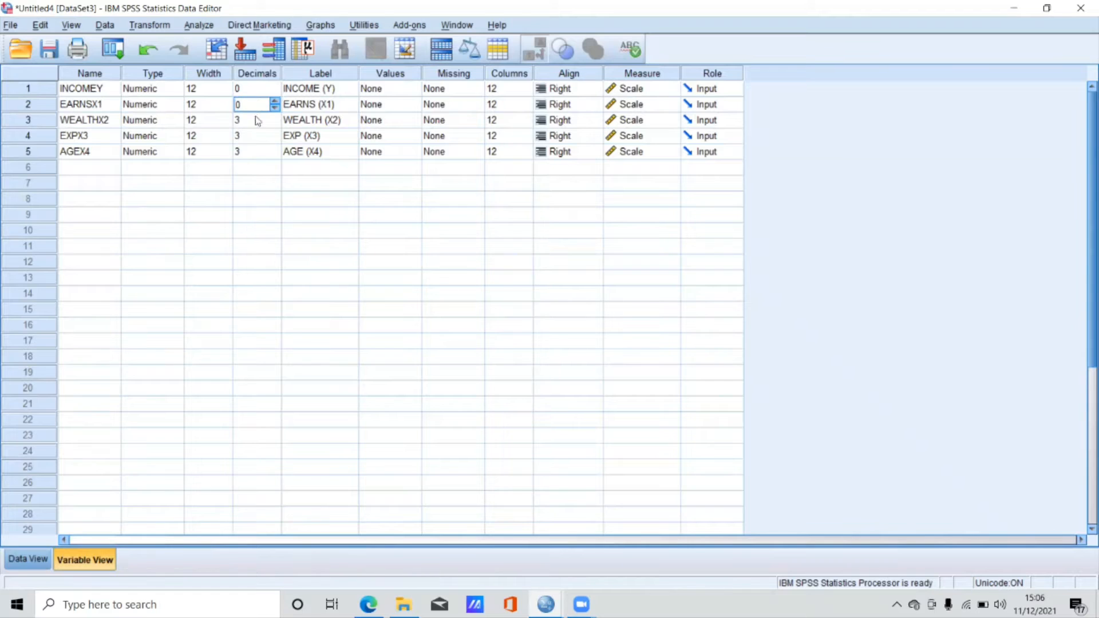
pyautogui.click(257, 123)
pyautogui.write('0')
pyautogui.click(246, 150)
pyautogui.write('0')
pyautogui.click(255, 134)
pyautogui.click(27, 565)
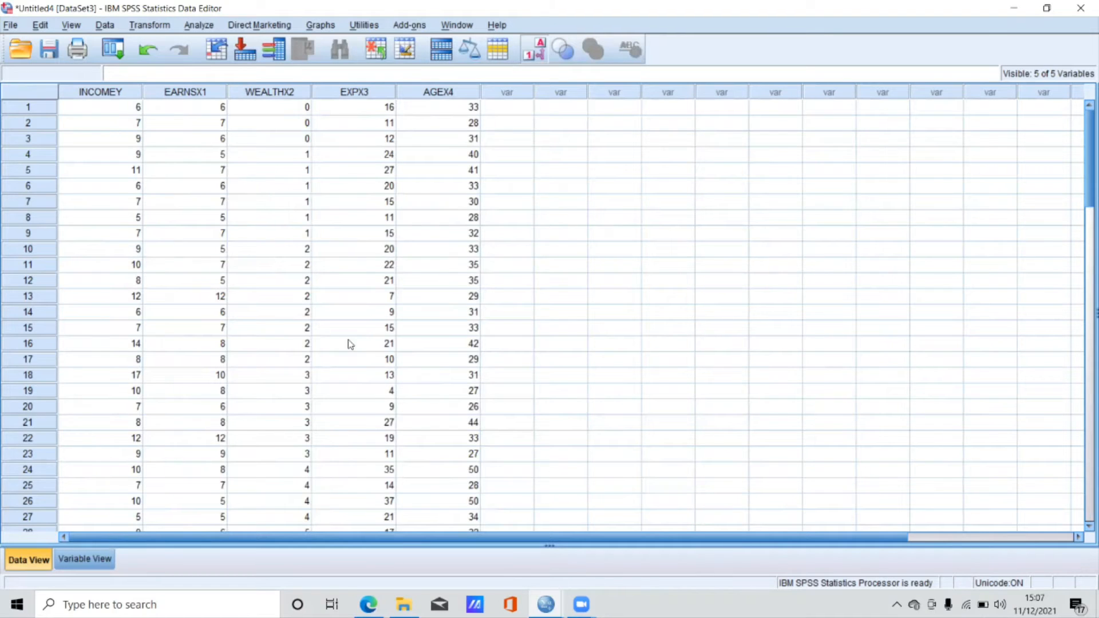
# Start a linear regression with INCOME (Y) as the dependent variable
pyautogui.click(197, 26)
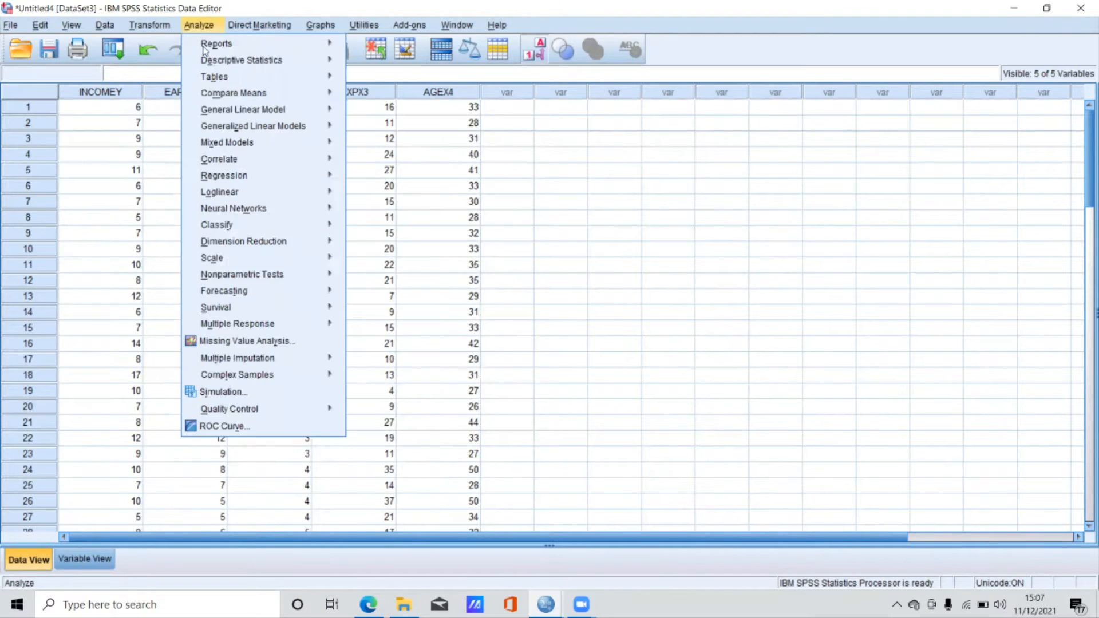
pyautogui.moveTo(243, 179)
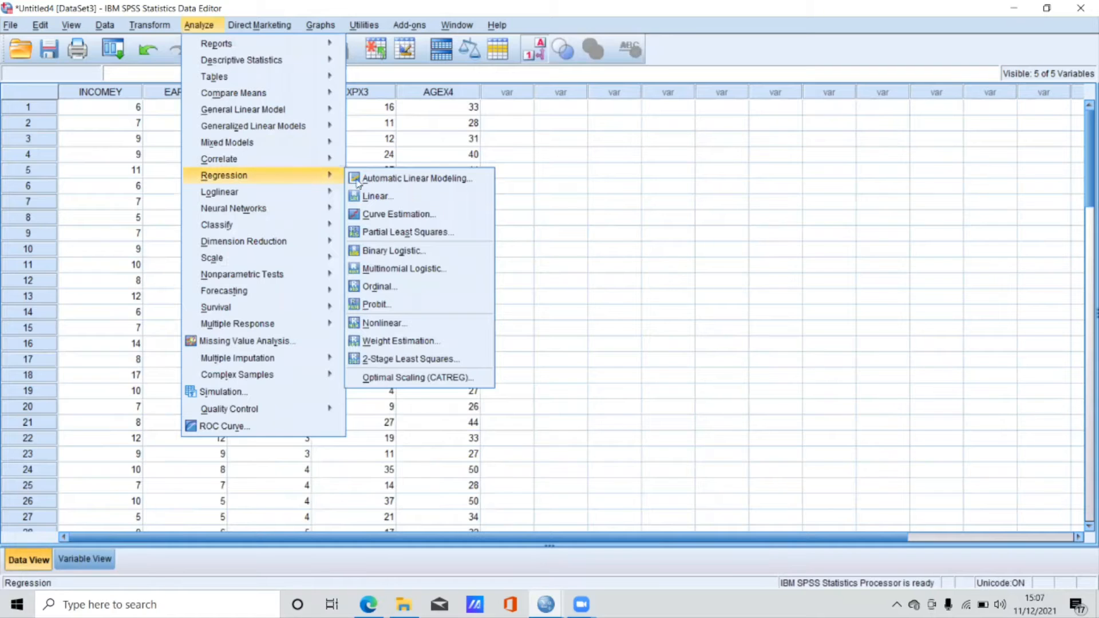
pyautogui.click(364, 195)
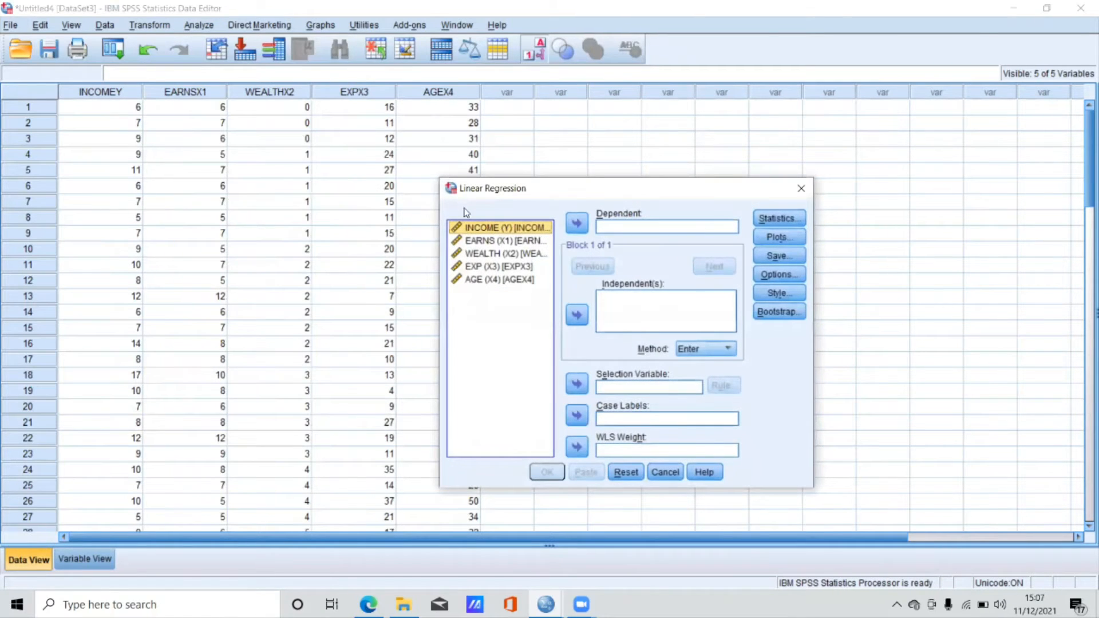
pyautogui.click(570, 229)
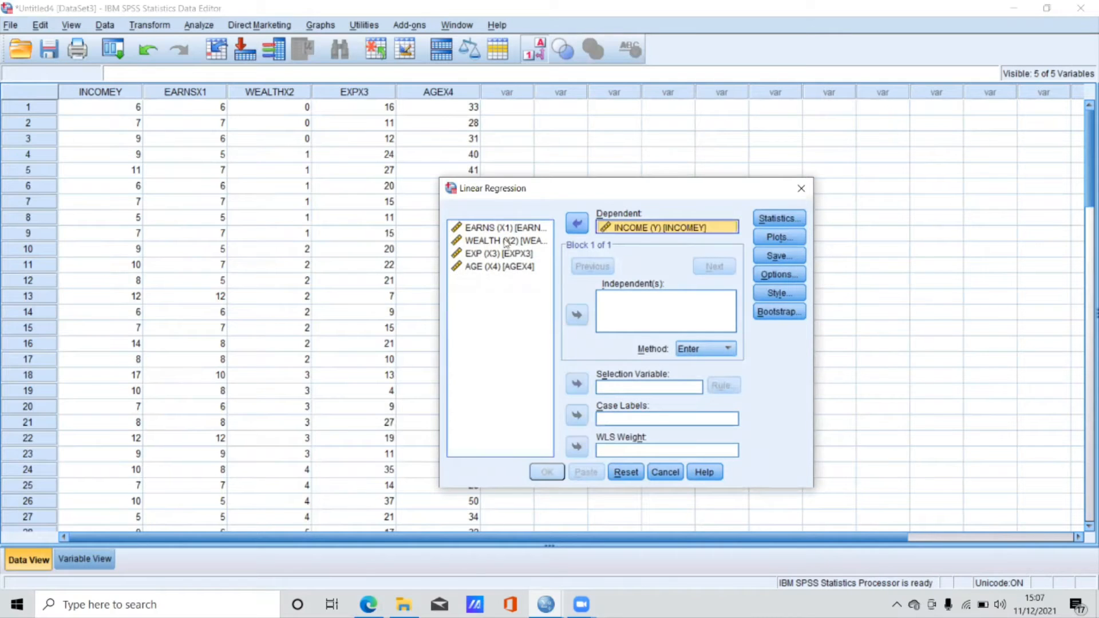
# Add EARNS (X1), WEALTH (X2), EXP (X3) and AGE (X4) as the independent variables of the regression
pyautogui.click(503, 228)
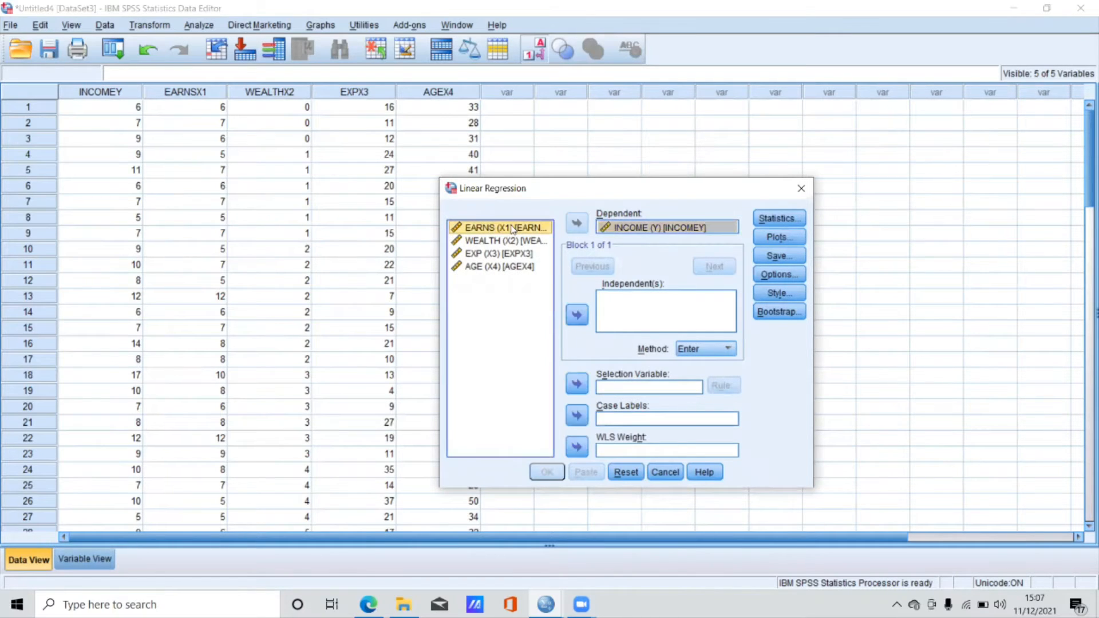
pyautogui.hotkey('shift', 'Down')
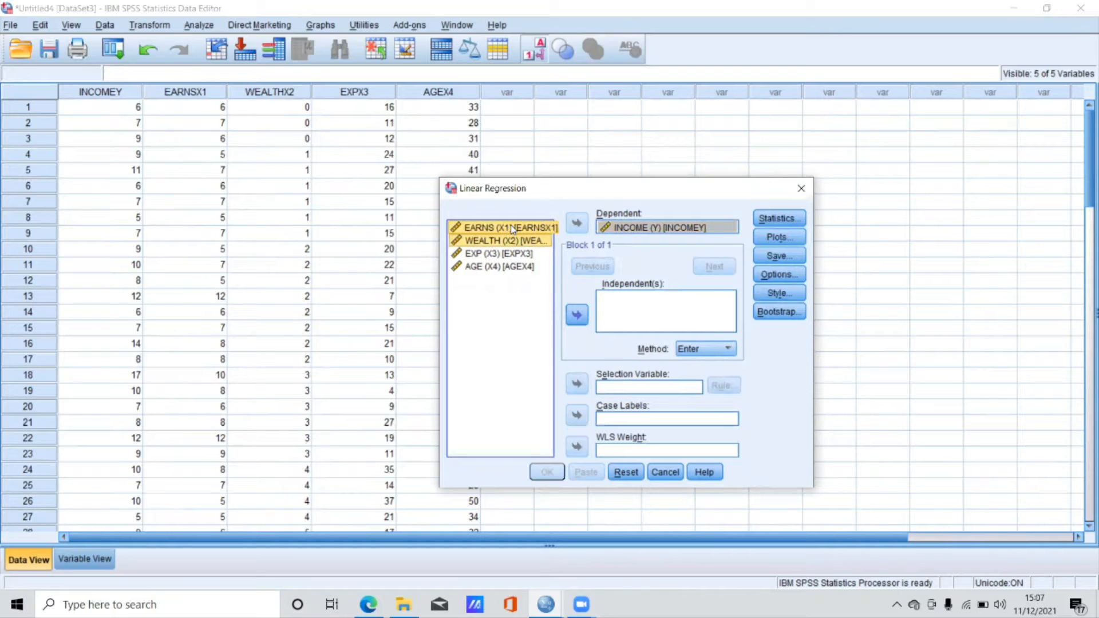
pyautogui.hotkey('shift', 'Down')
pyautogui.hotkey('shift', 'Down')
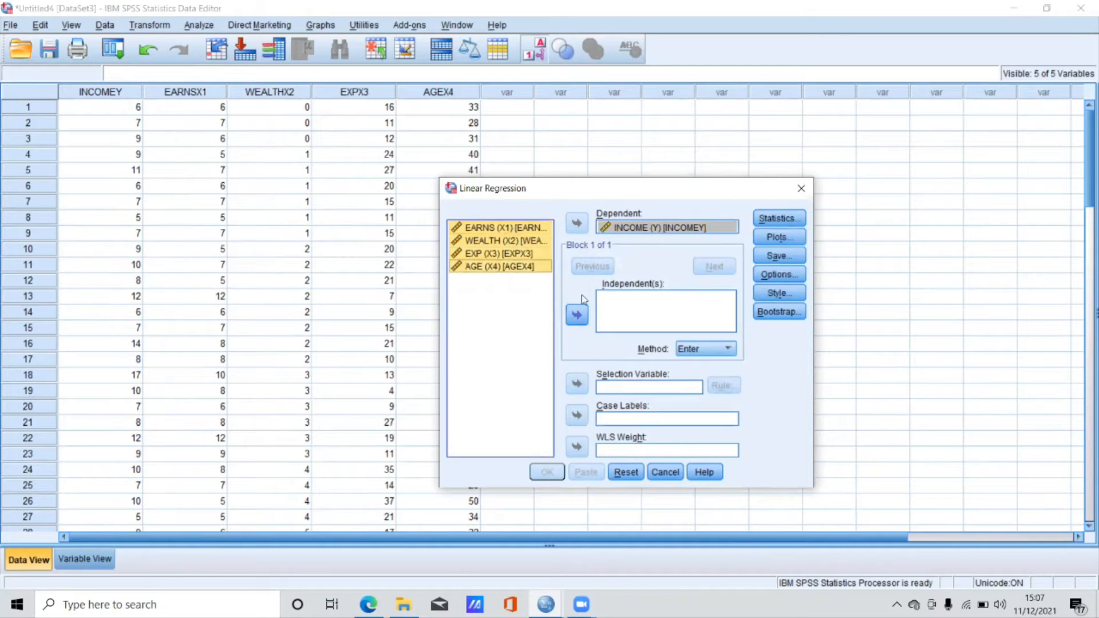
pyautogui.click(578, 315)
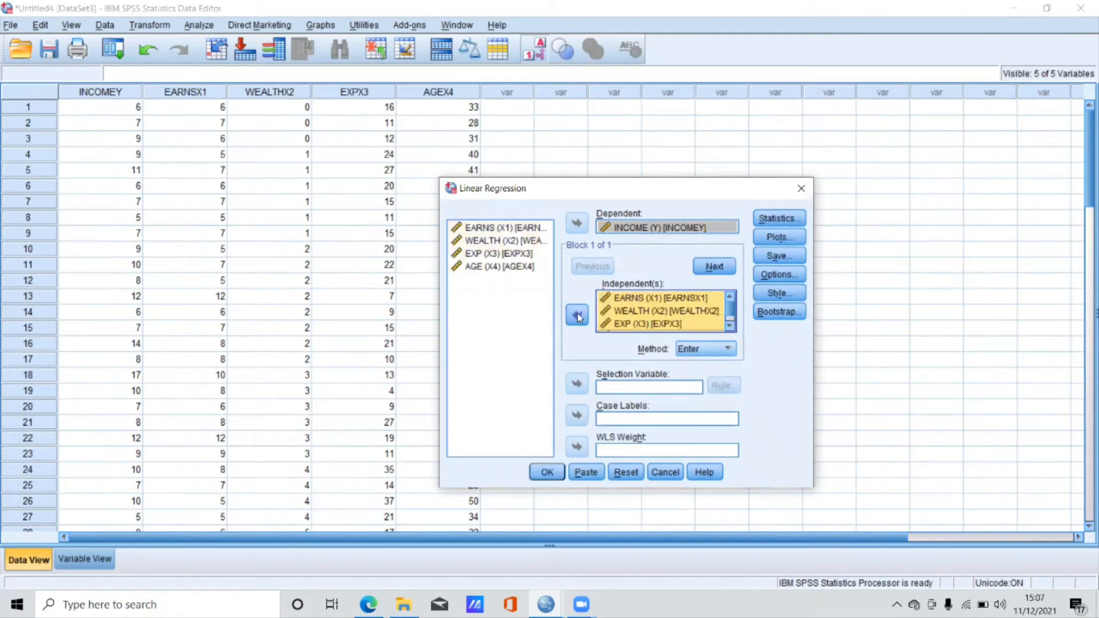
# Save the unstandardized residuals as a new variable and run the linear regression
pyautogui.click(776, 262)
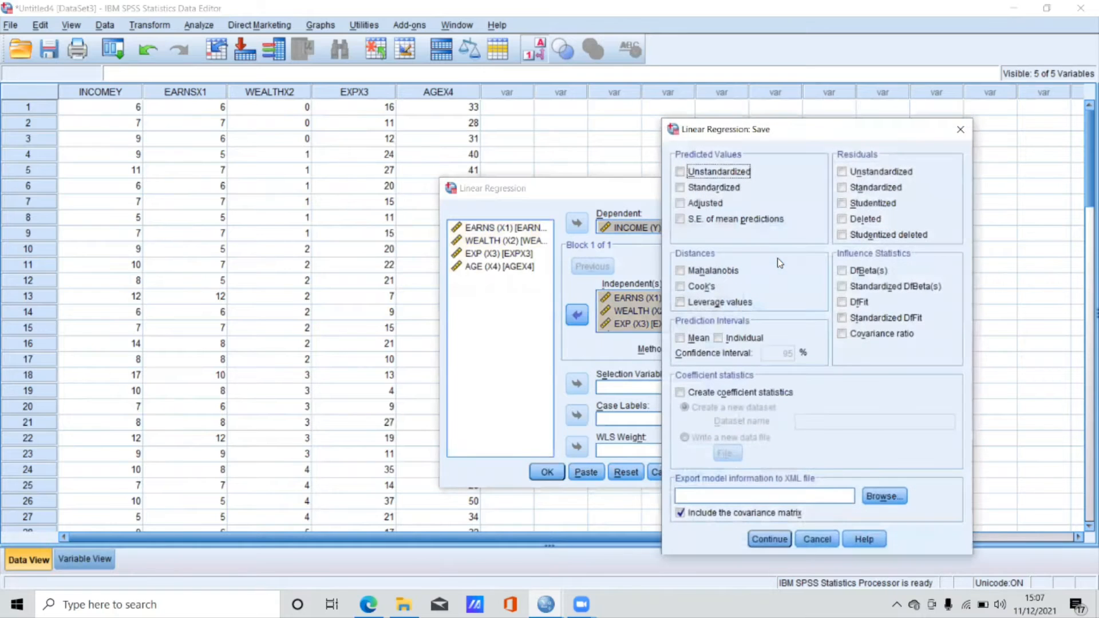
pyautogui.click(842, 172)
pyautogui.click(767, 540)
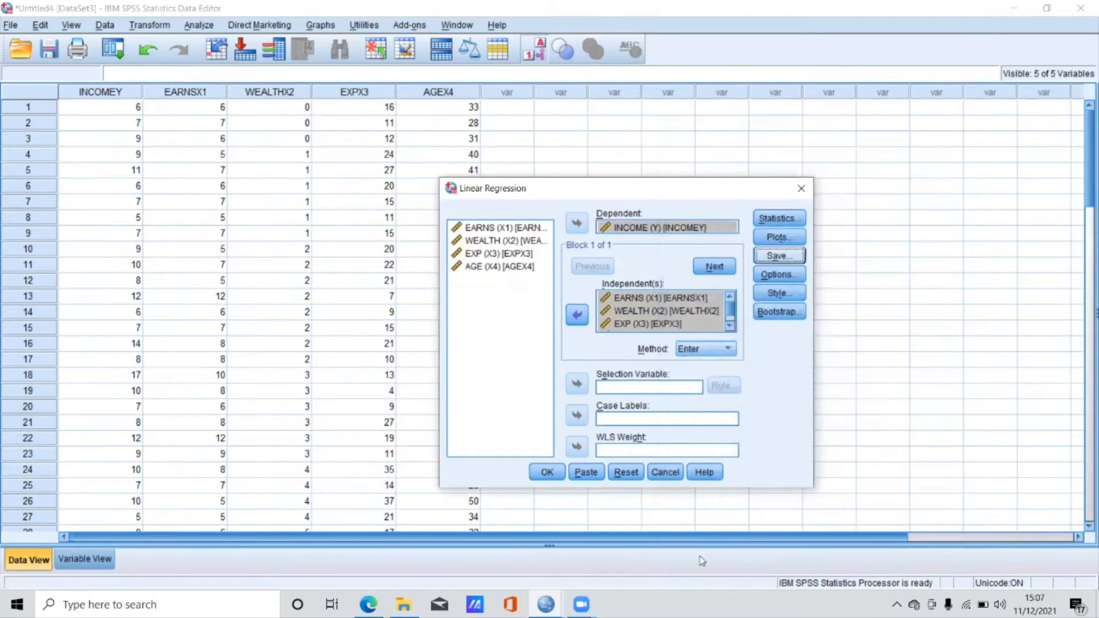
pyautogui.click(546, 472)
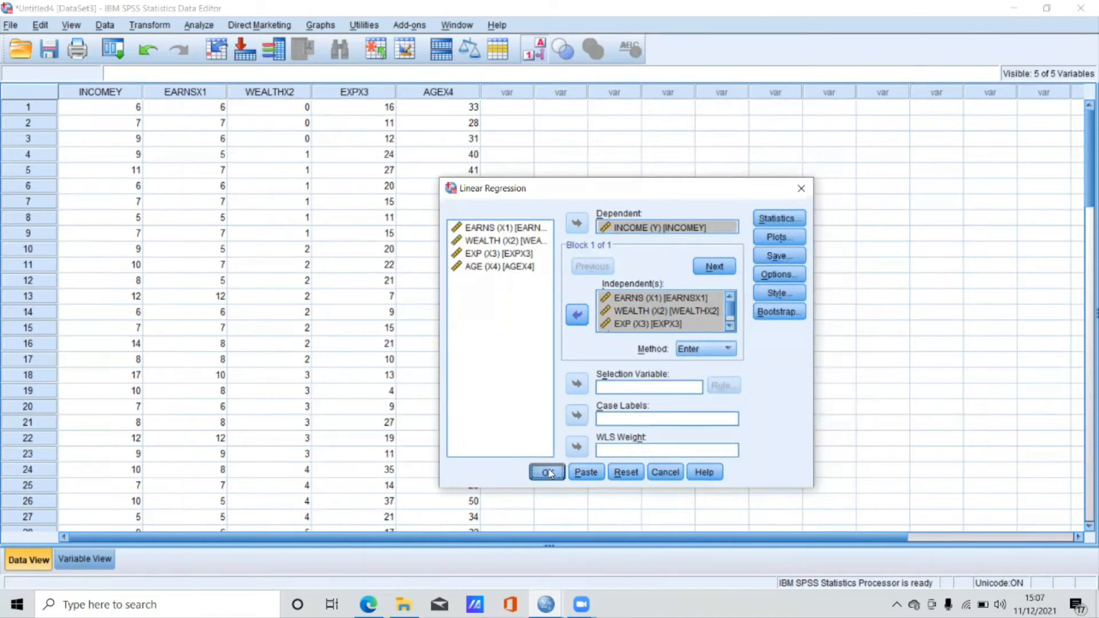
pyautogui.click(989, 267)
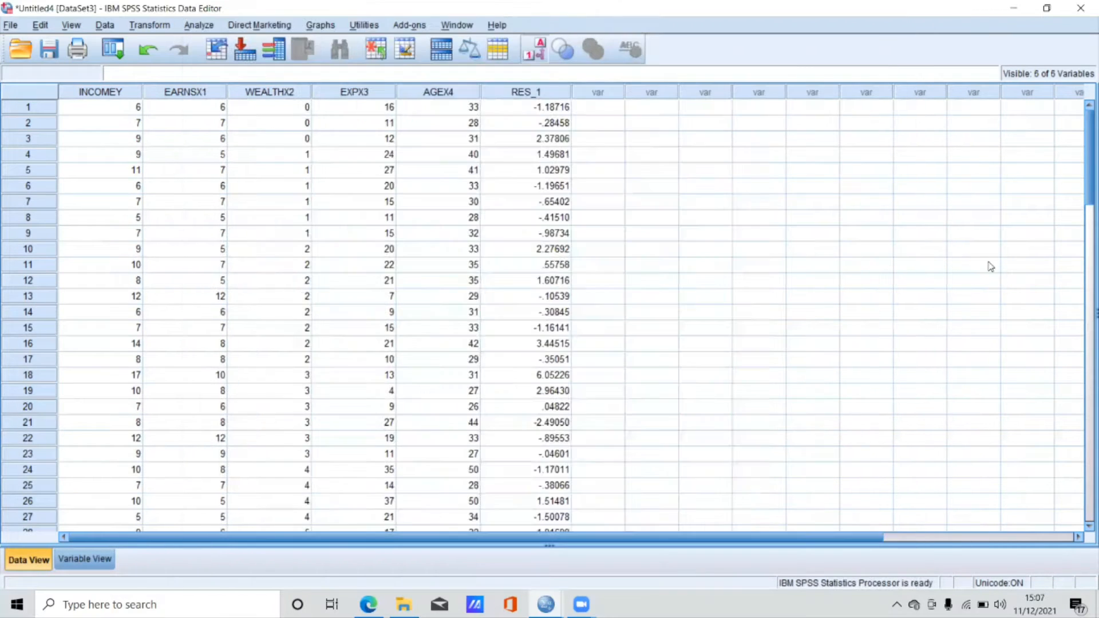
# Run a one-sample Kolmogorov-Smirnov test for a normal distribution on the unstandardized residuals, review its output table and return to the data
pyautogui.click(196, 27)
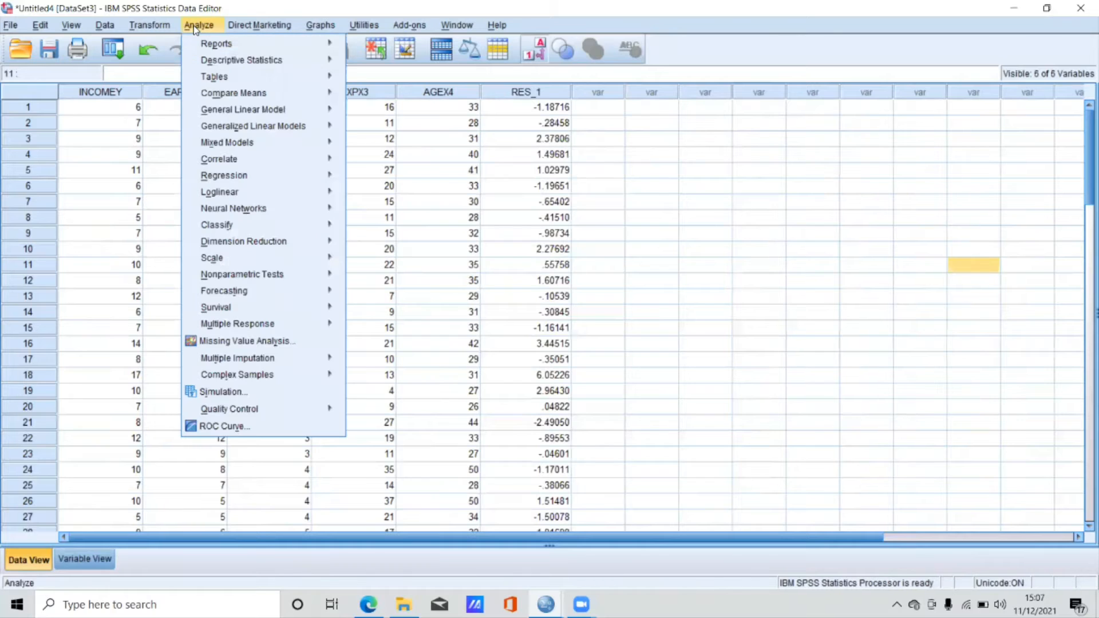
pyautogui.moveTo(246, 280)
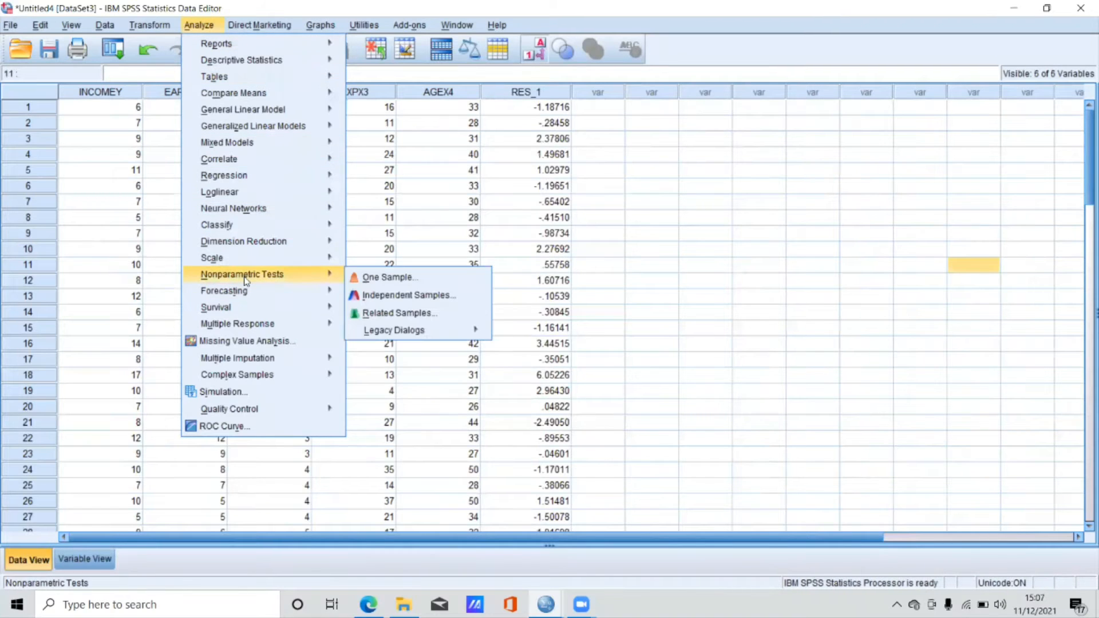
pyautogui.moveTo(379, 337)
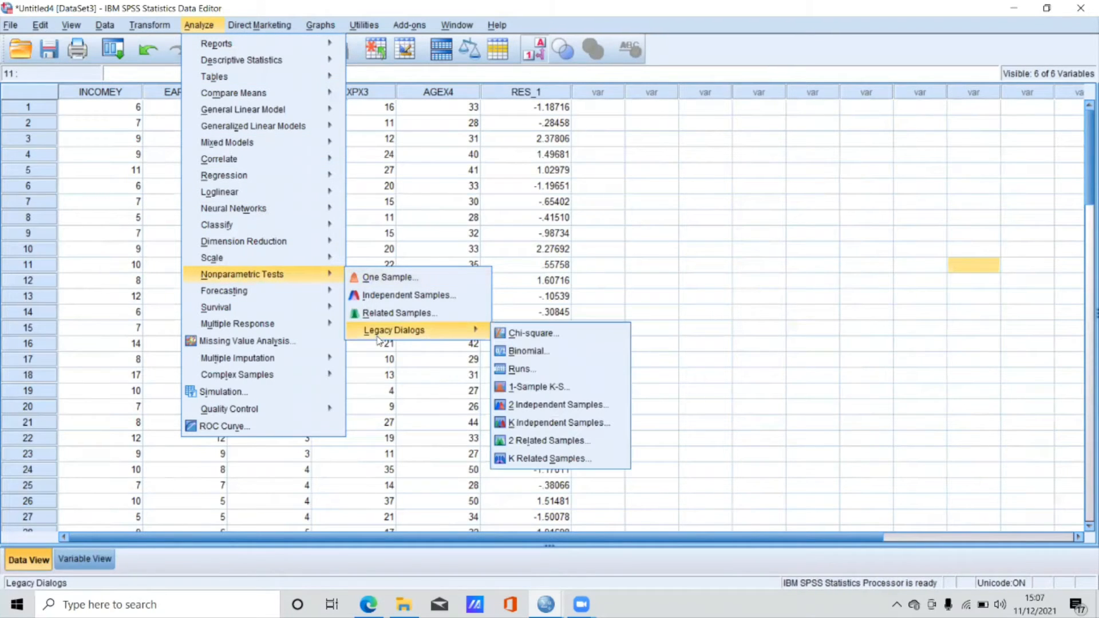
pyautogui.click(536, 390)
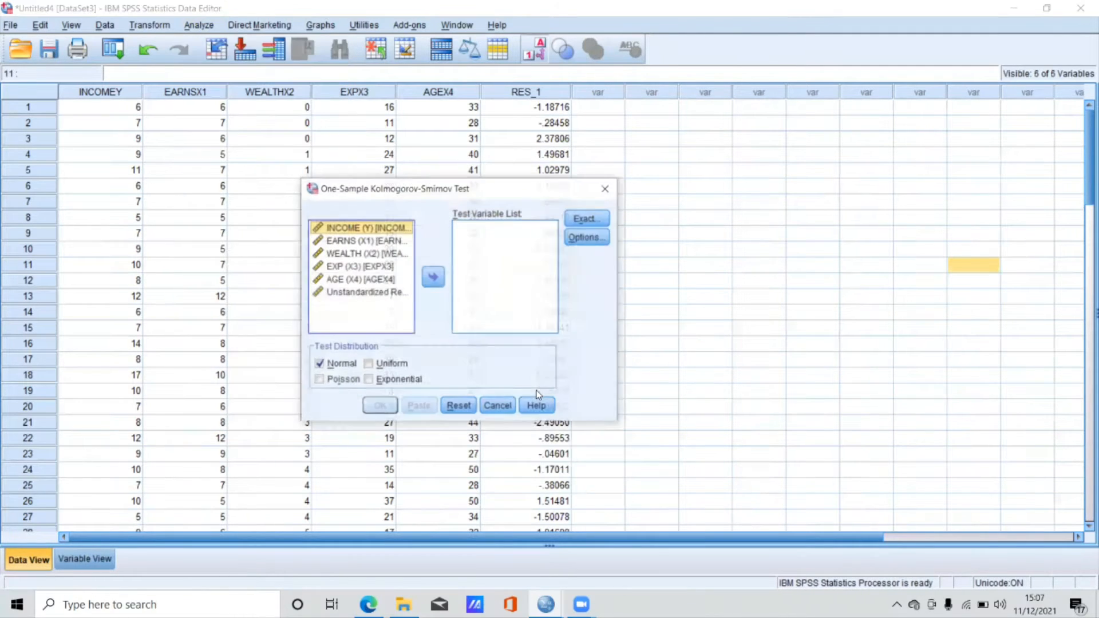
pyautogui.click(380, 295)
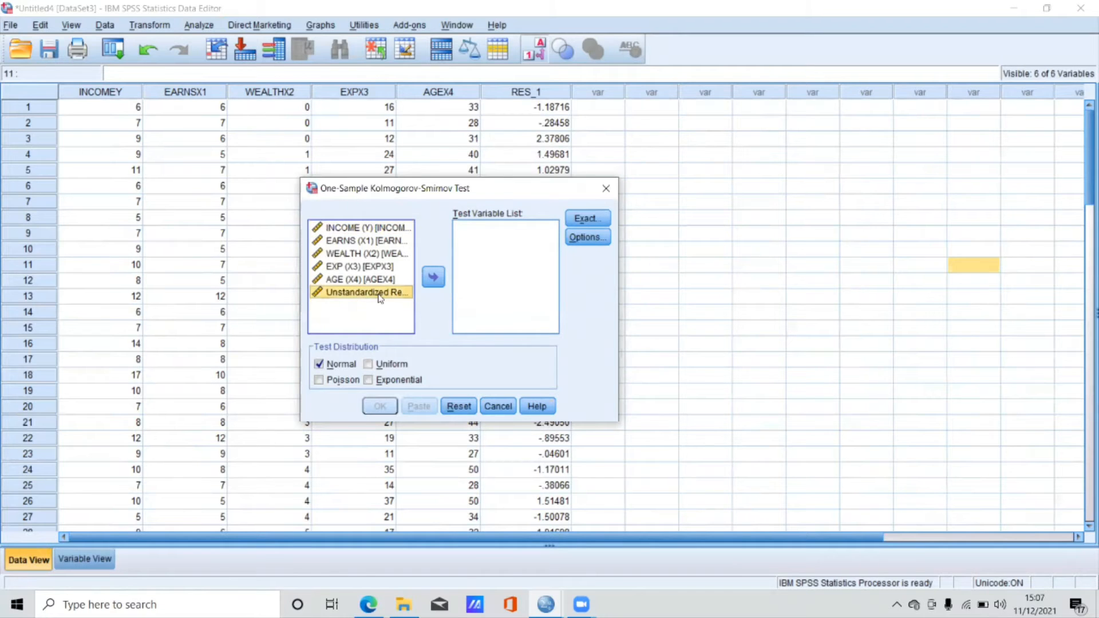
pyautogui.click(434, 276)
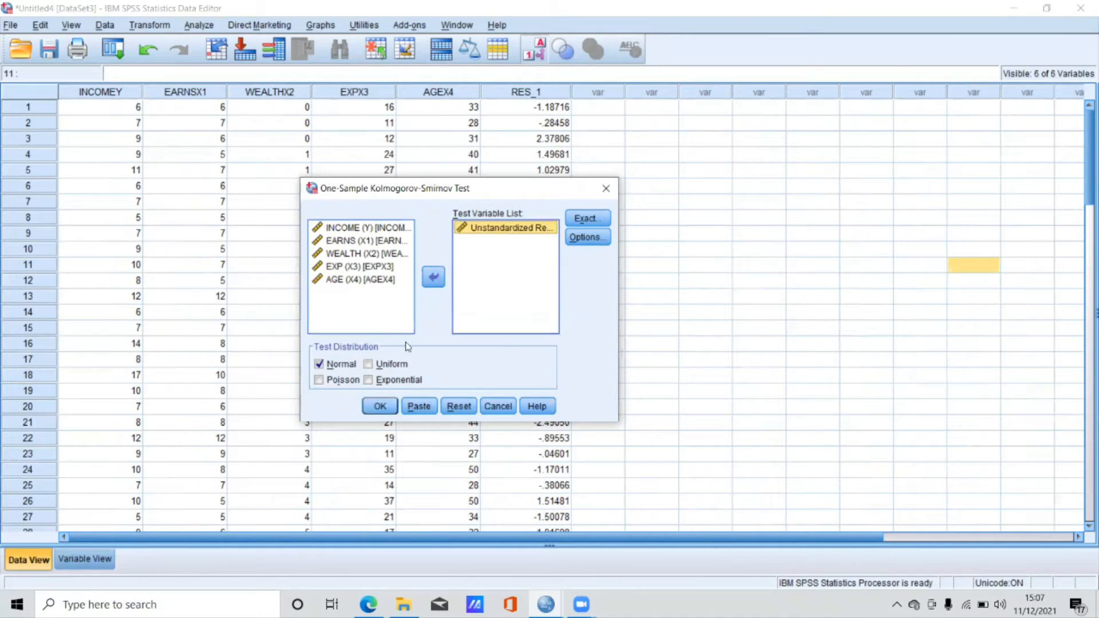
pyautogui.click(381, 404)
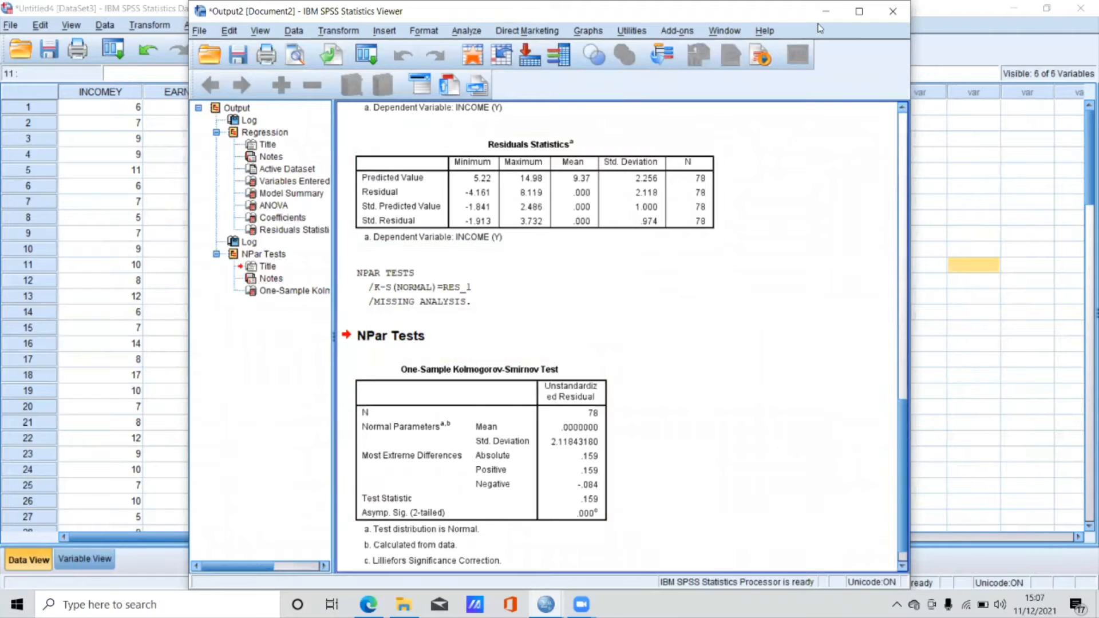
pyautogui.click(858, 11)
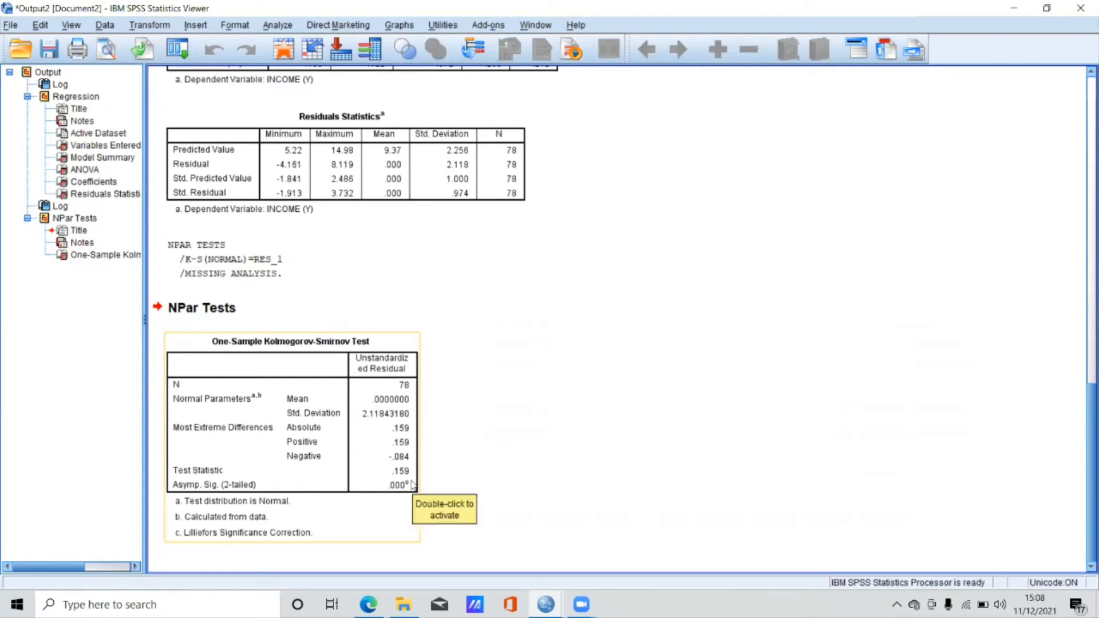
pyautogui.click(490, 452)
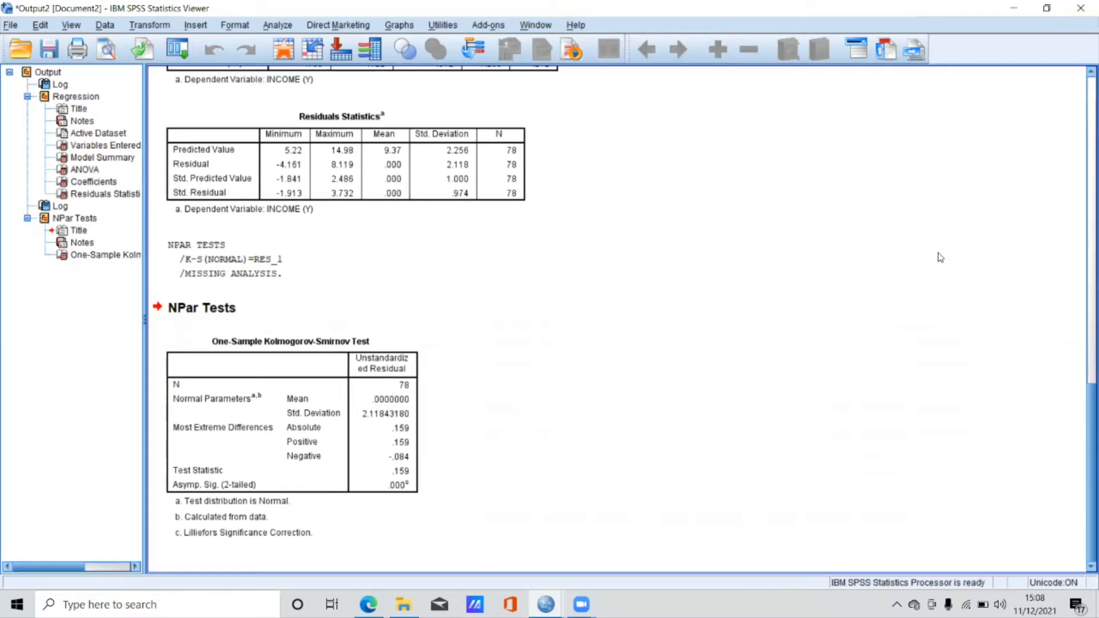
pyautogui.click(1005, 9)
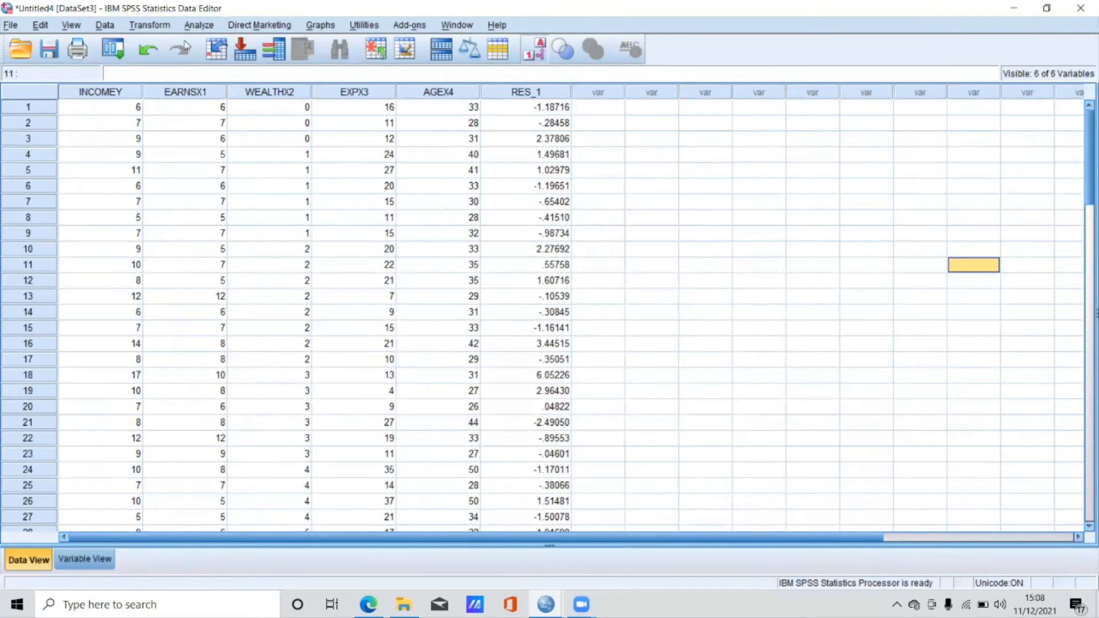
# Reopen the one-sample Kolmogorov-Smirnov test and remove the unstandardized residual from the variables being tested
pyautogui.click(195, 26)
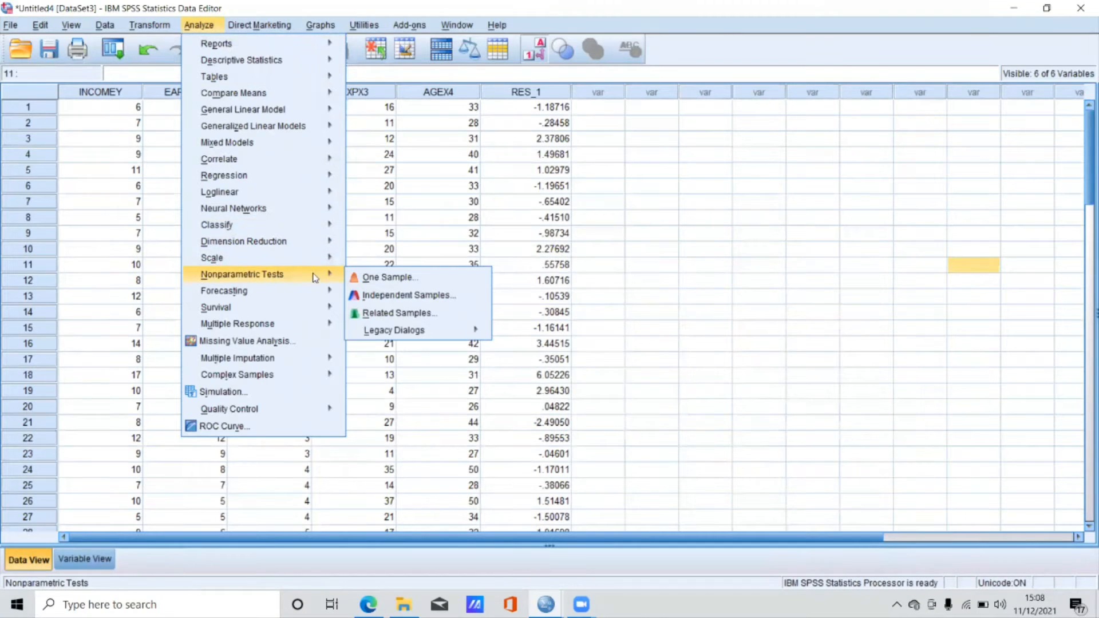
pyautogui.moveTo(394, 332)
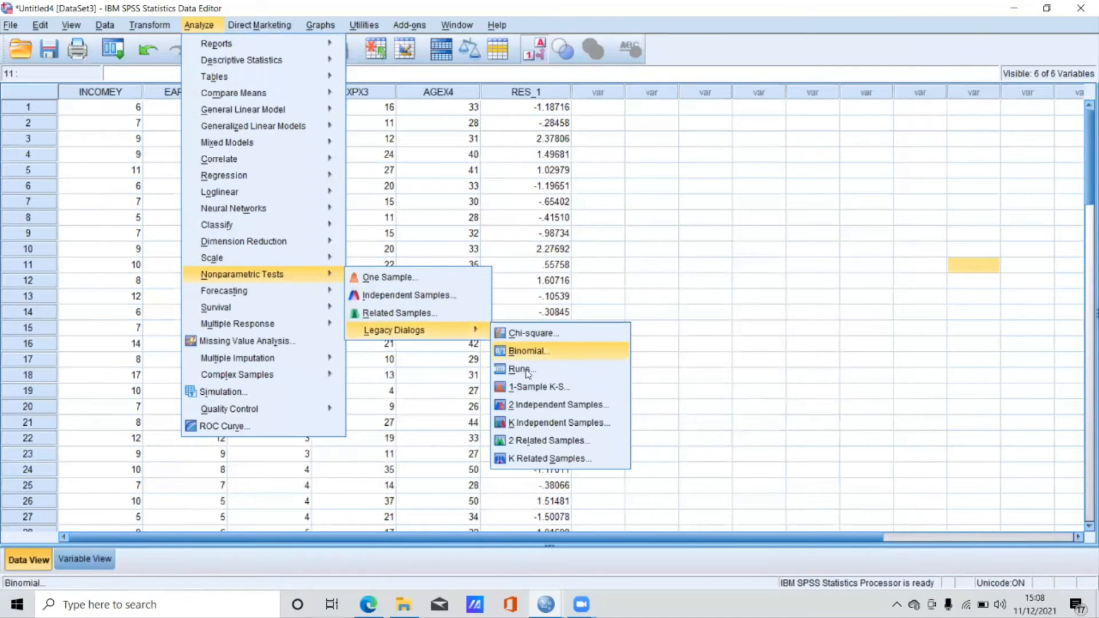
pyautogui.click(534, 389)
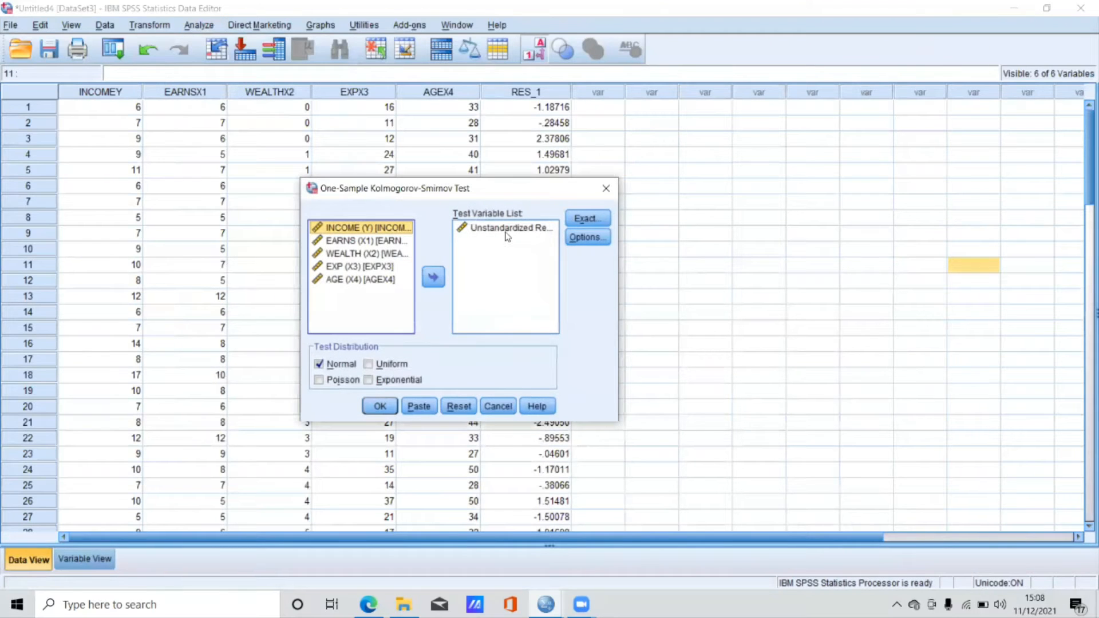
pyautogui.click(506, 229)
pyautogui.click(433, 277)
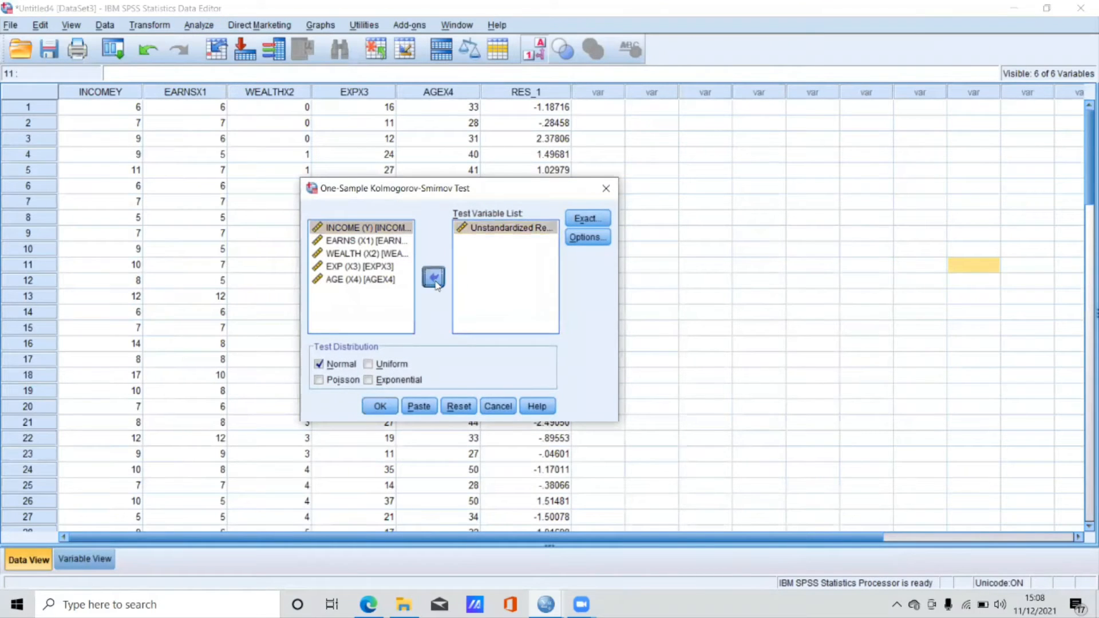
# Run the Kolmogorov-Smirnov normality test on INCOME (Y), EARNS (X1), WEALTH (X2), EXP (X3) and AGE (X4), review its table and return to the data
pyautogui.click(359, 228)
pyautogui.hotkey('shift', 'Down')
pyautogui.hotkey('shift', 'Down')
pyautogui.hotkey('shift', 'Down')
pyautogui.hotkey('shift', 'Down')
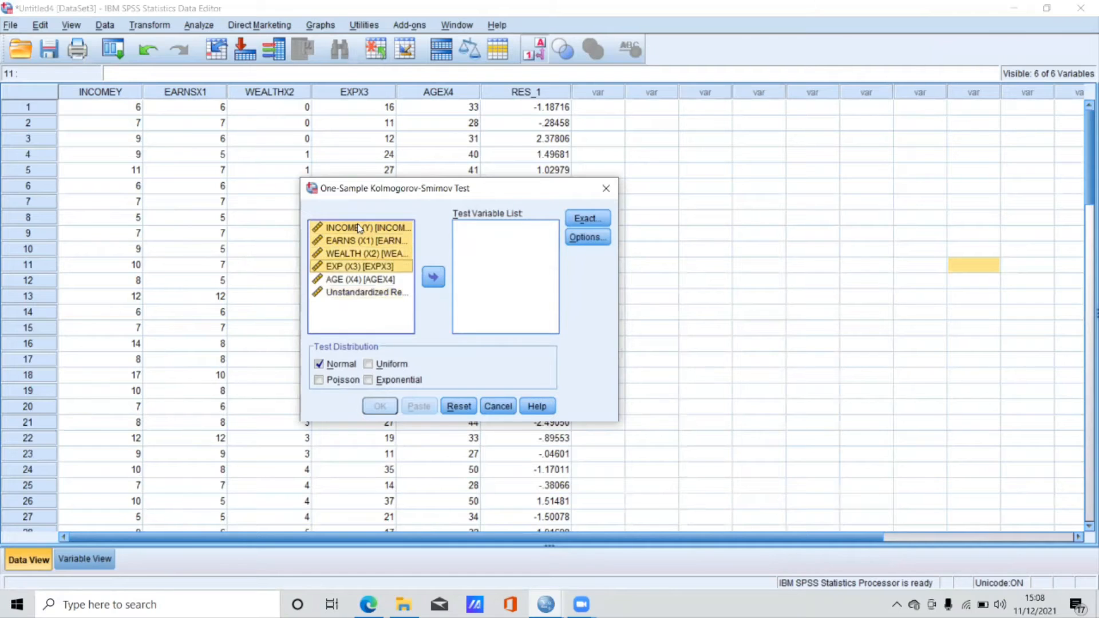
pyautogui.click(433, 277)
pyautogui.click(380, 405)
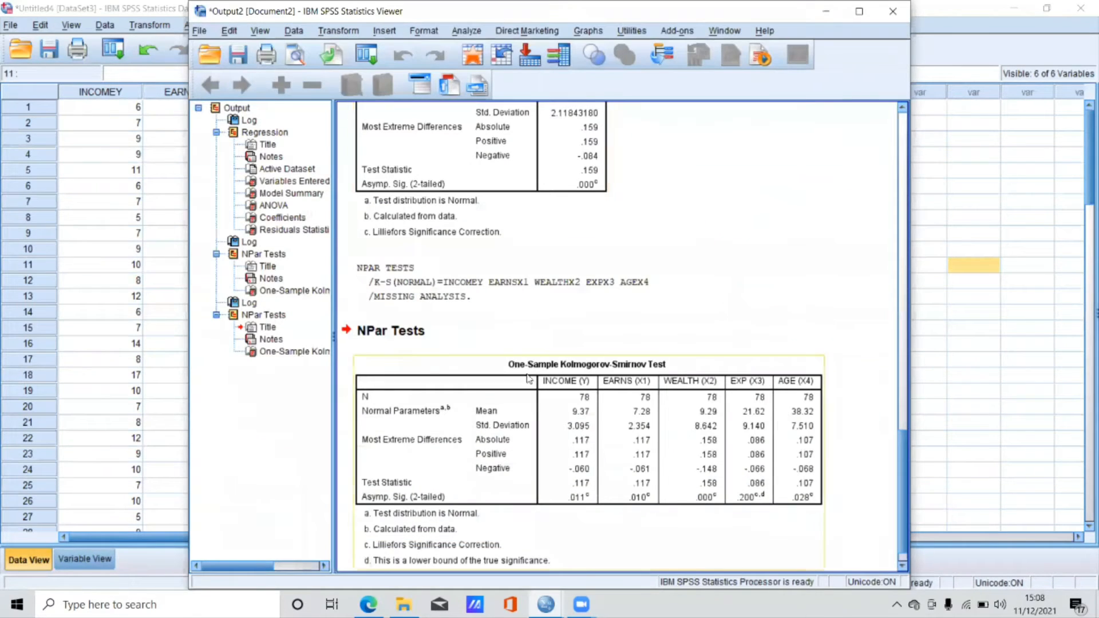
pyautogui.click(859, 11)
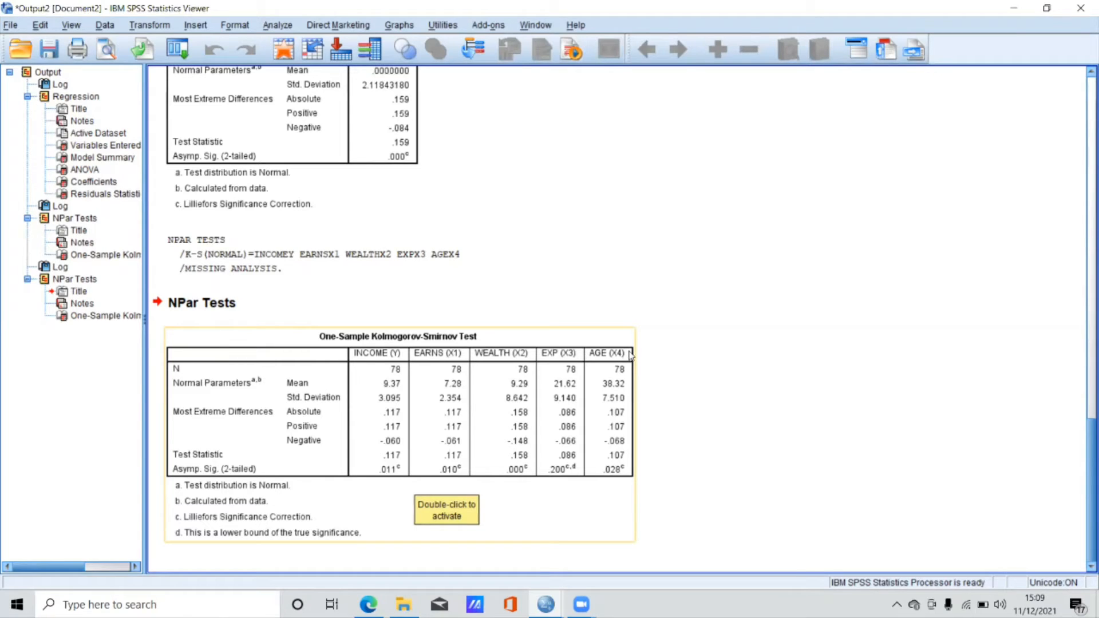
pyautogui.click(658, 354)
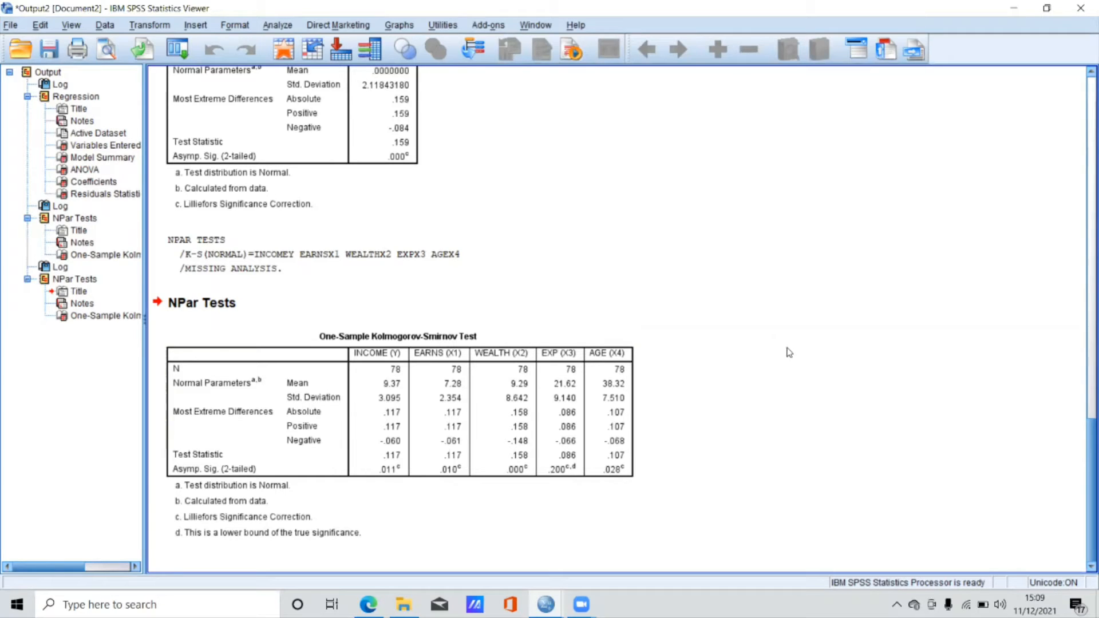
pyautogui.click(1014, 8)
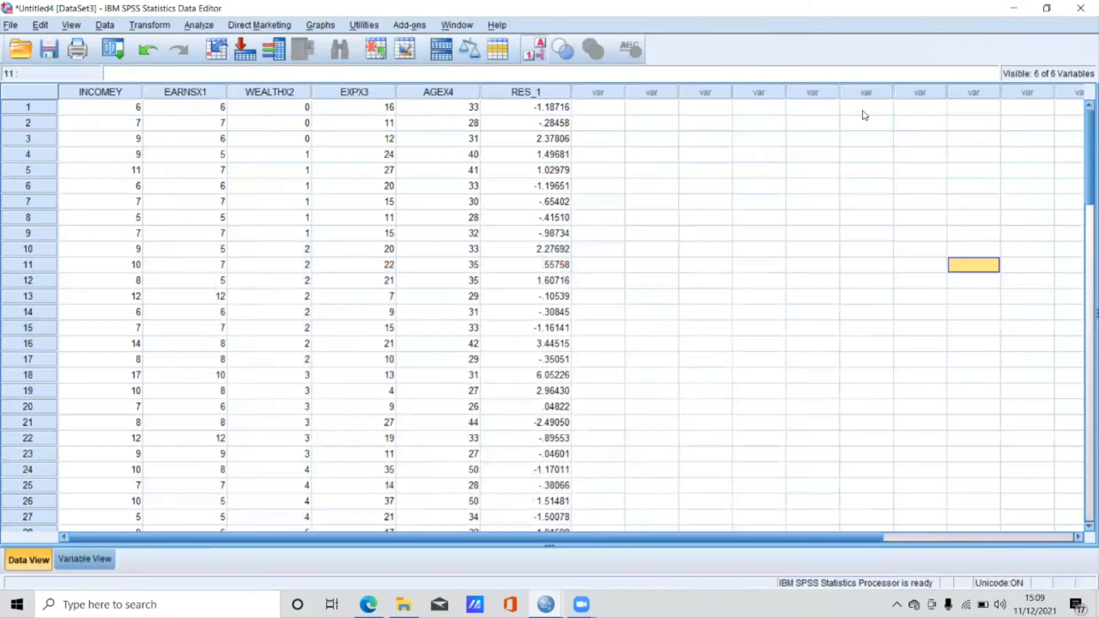
# Create a histogram of INCOME (Y) with the normal curve displayed
pyautogui.click(319, 25)
pyautogui.moveTo(353, 118)
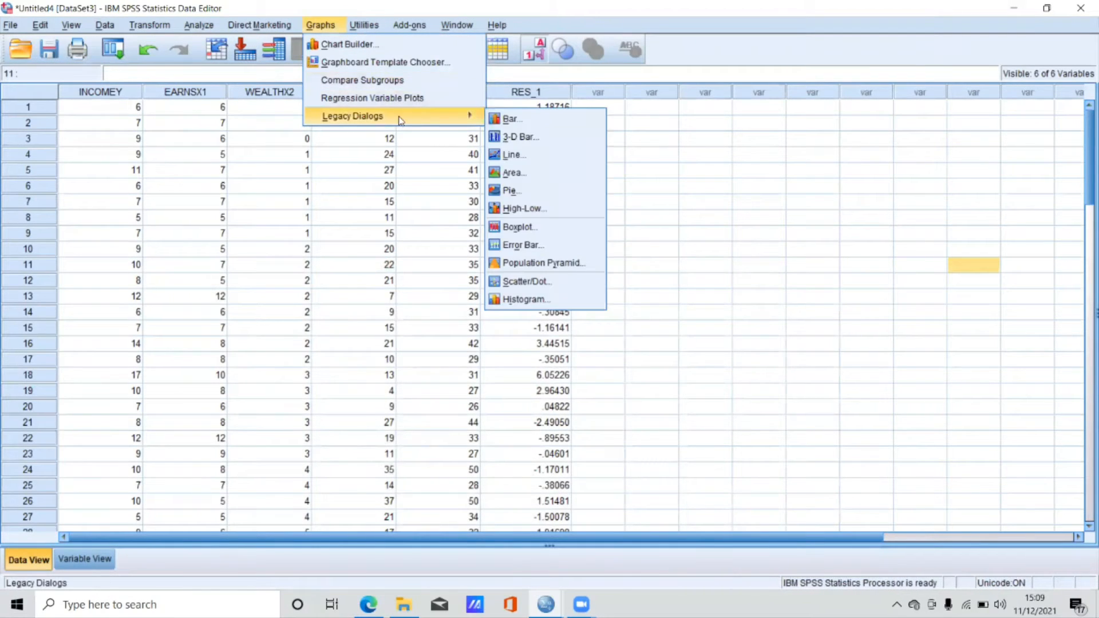
pyautogui.click(531, 300)
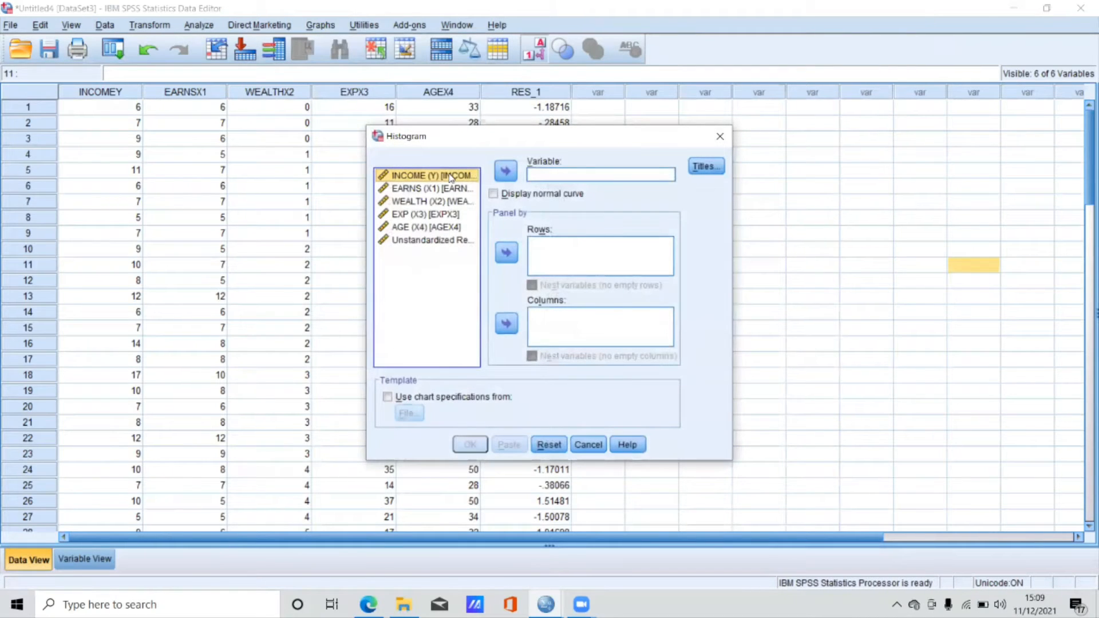
pyautogui.click(509, 172)
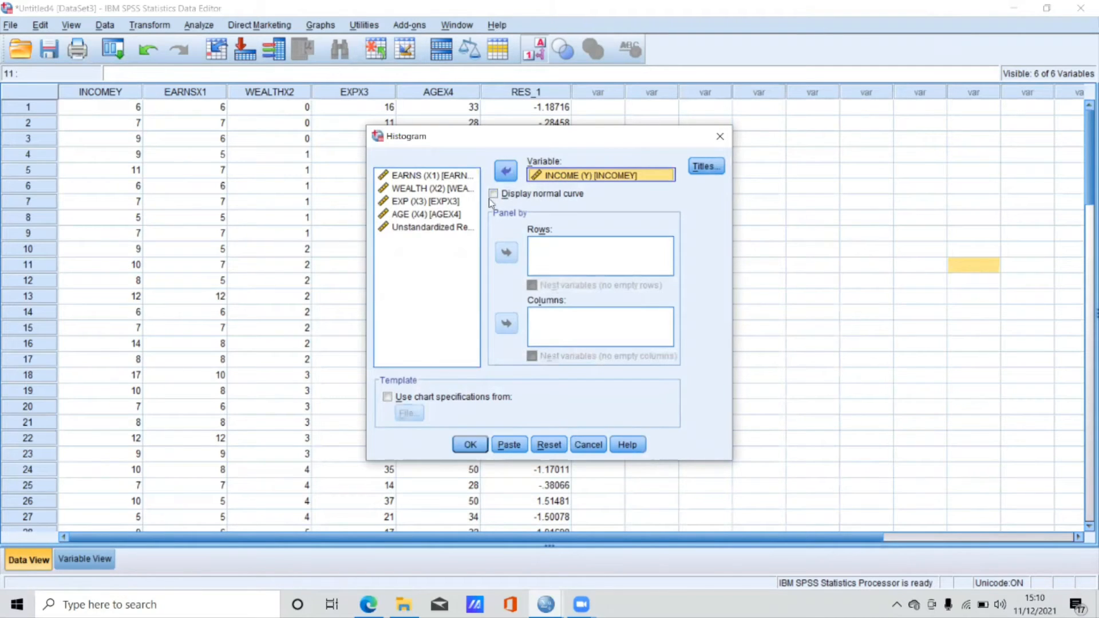
pyautogui.click(492, 195)
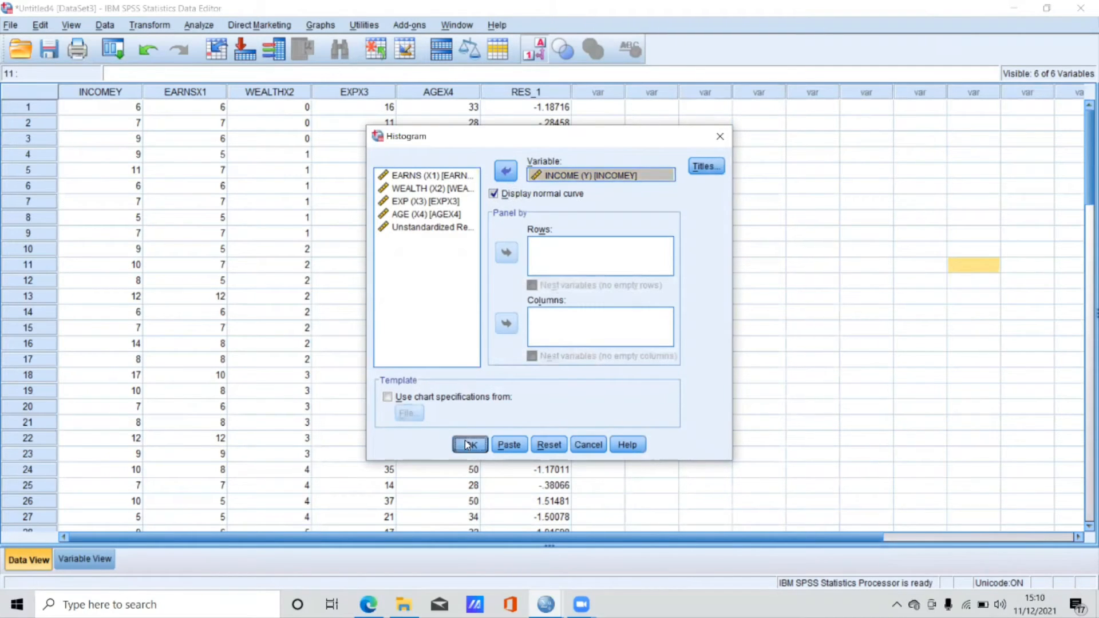
pyautogui.click(468, 444)
# Replace INCOME (Y) with EARNS (X1) as the histogram variable and generate the chart with the normal curve
pyautogui.click(145, 129)
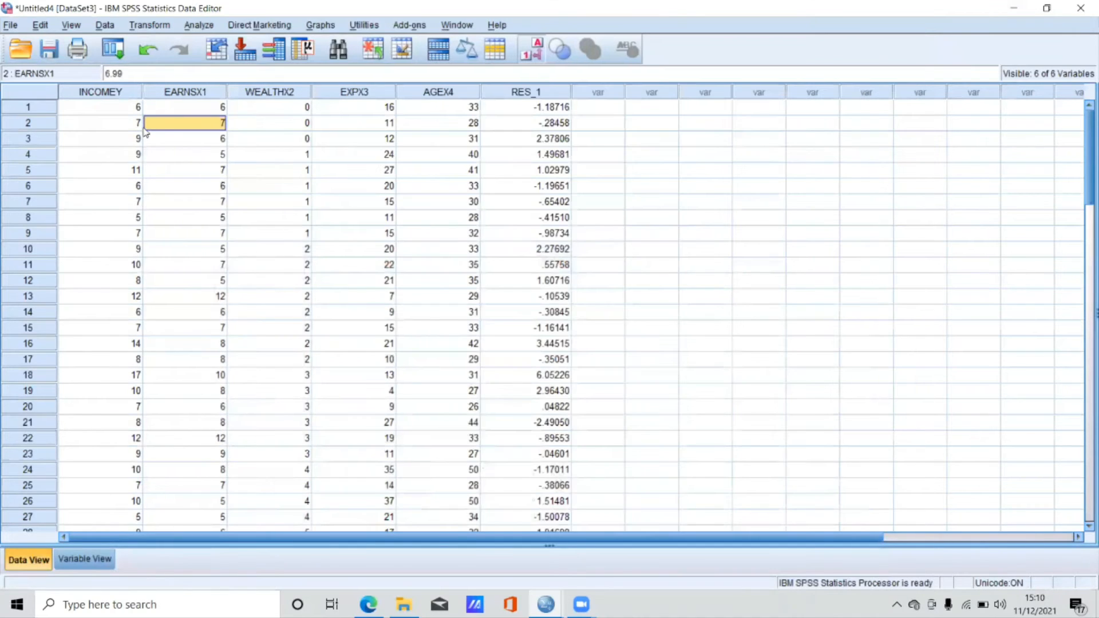
pyautogui.click(329, 26)
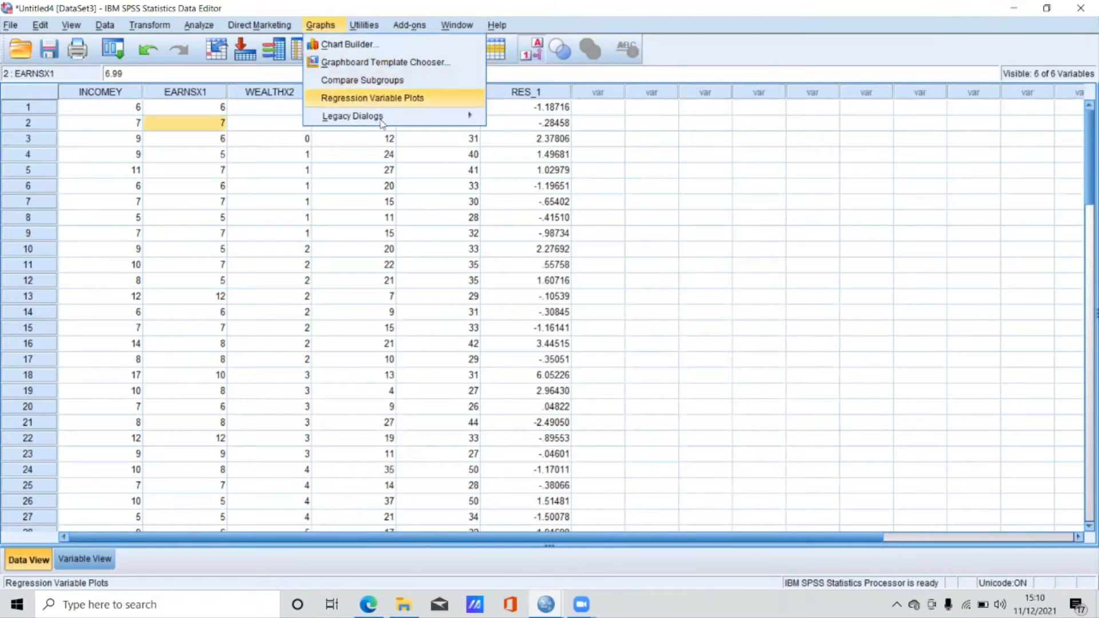
pyautogui.moveTo(384, 117)
pyautogui.click(509, 300)
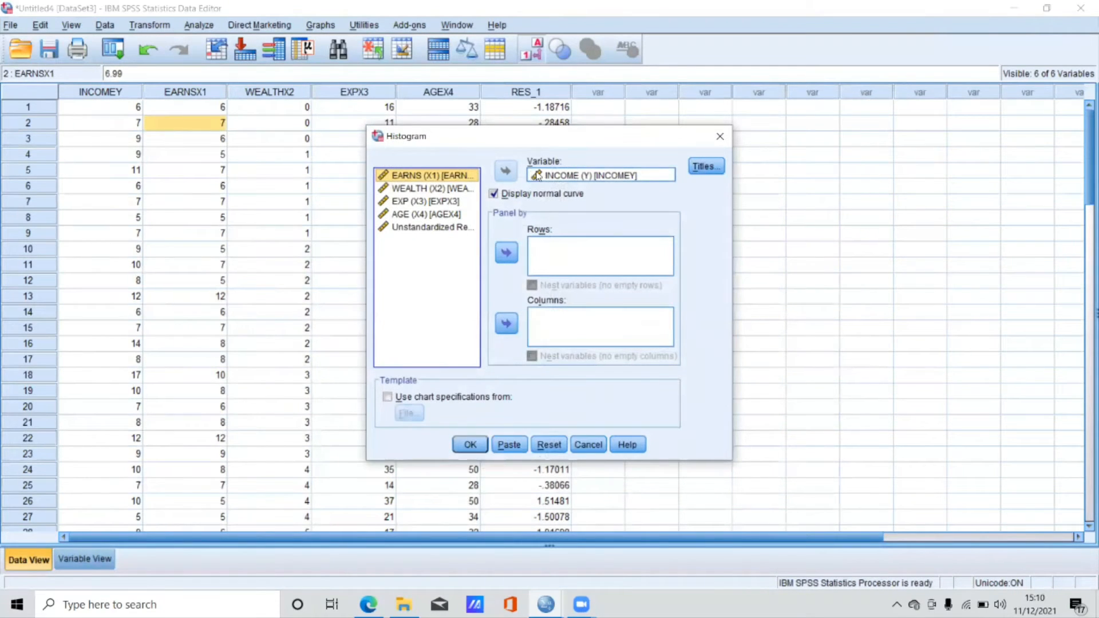
pyautogui.click(538, 175)
pyautogui.click(506, 170)
pyautogui.click(458, 189)
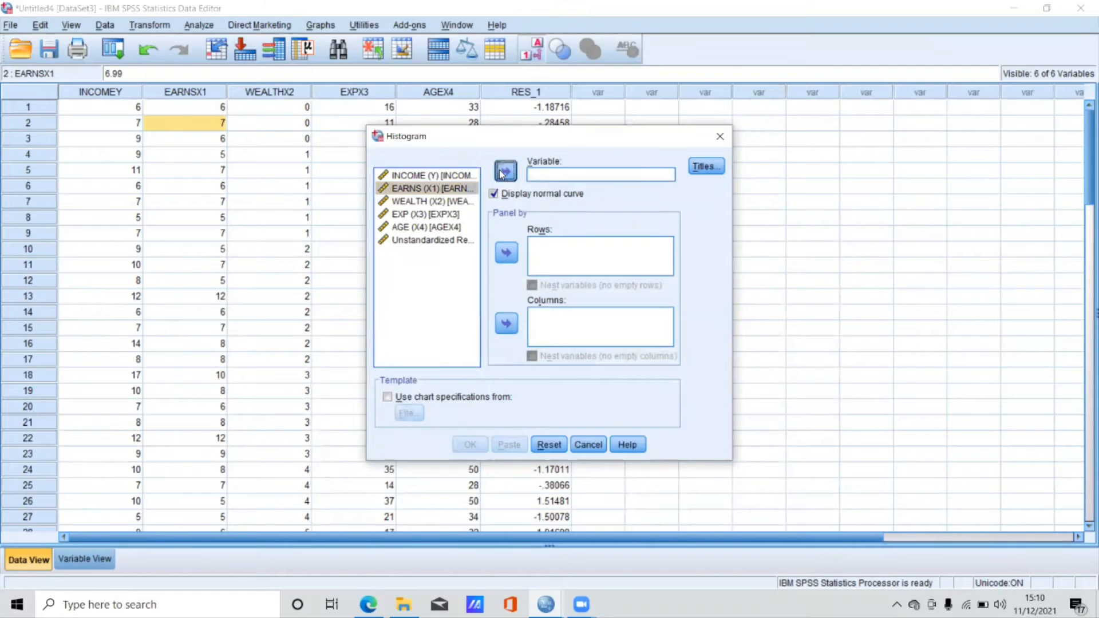
pyautogui.click(506, 171)
pyautogui.click(468, 446)
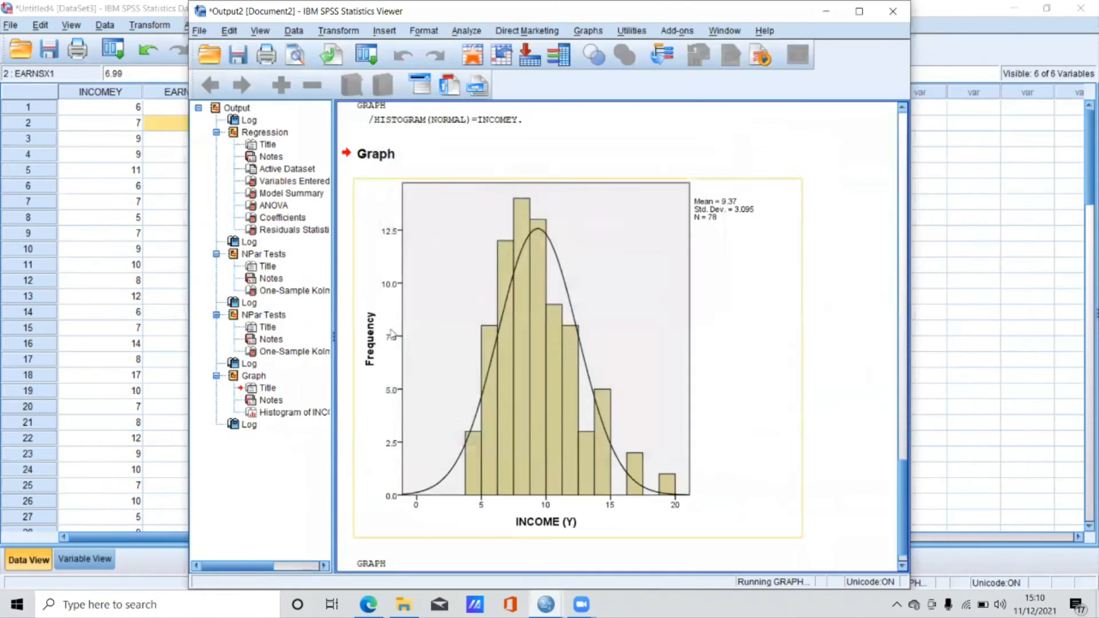
# Create another histogram with the normal curve, using WEALTH (X2) as the variable instead of EARNS (X1)
pyautogui.click(172, 154)
pyautogui.click(319, 25)
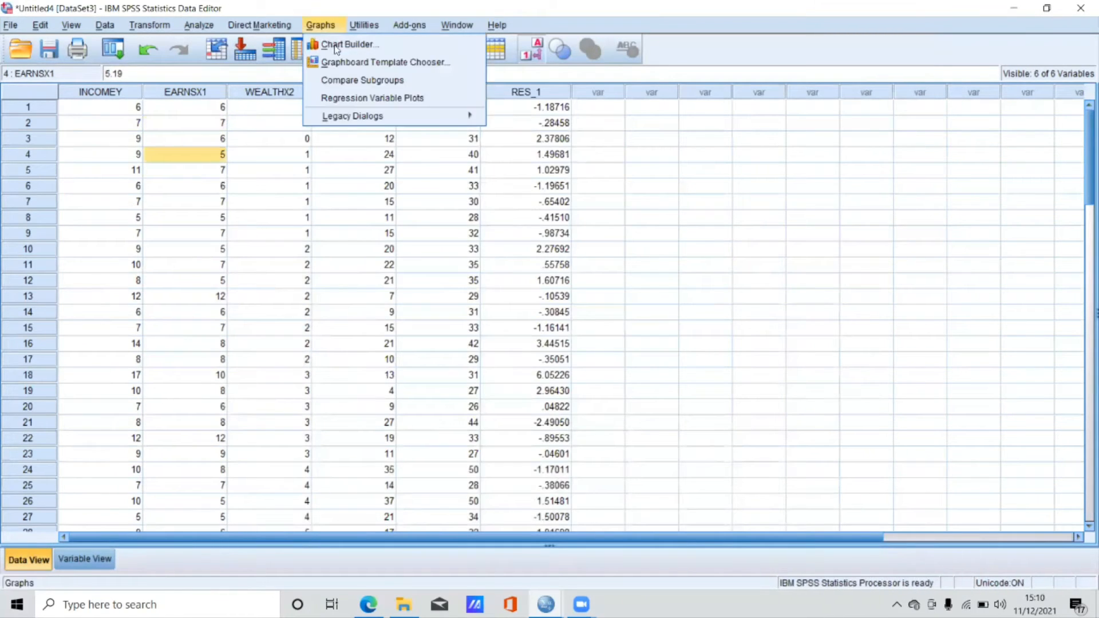
pyautogui.moveTo(435, 117)
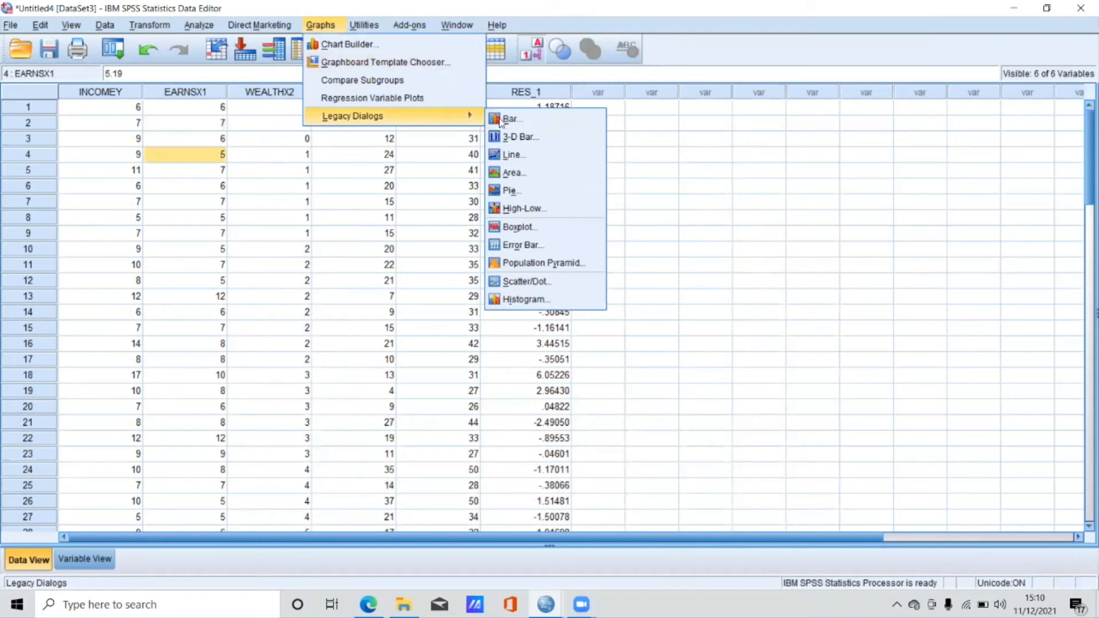
pyautogui.click(523, 300)
pyautogui.click(506, 171)
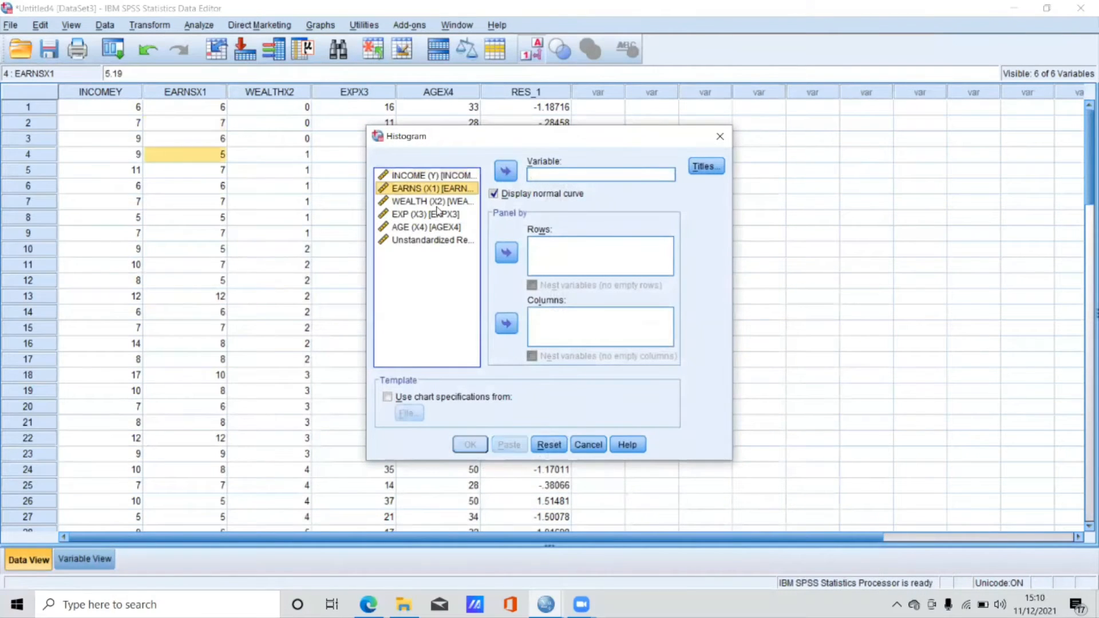
pyautogui.click(435, 201)
pyautogui.click(502, 175)
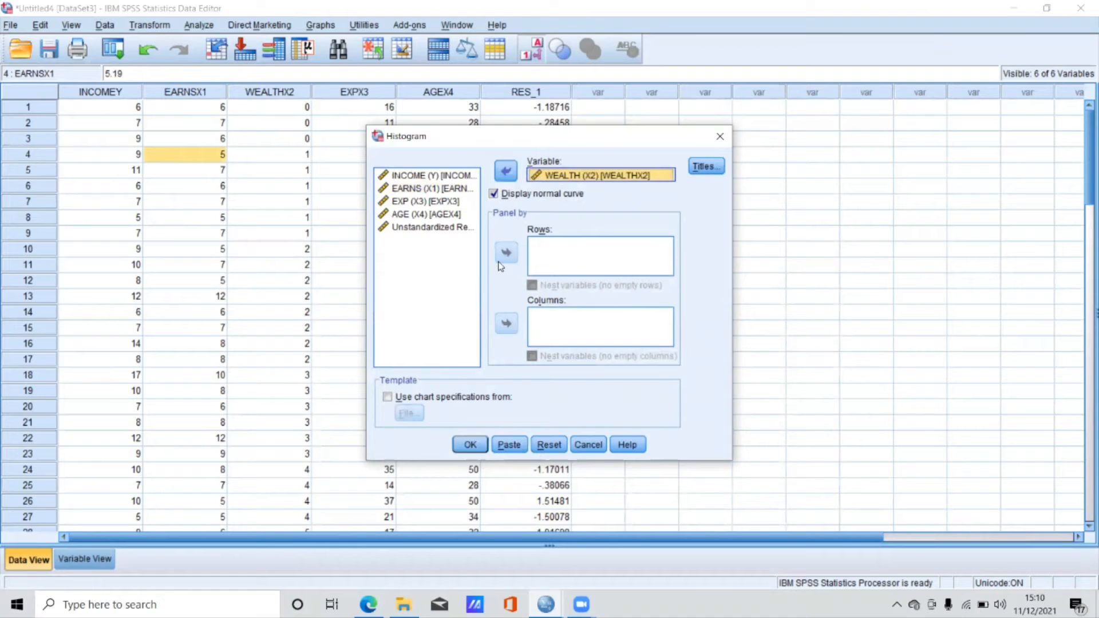
pyautogui.click(470, 445)
# Swap WEALTH (X2) for AGE (X4) in the histogram setup and generate its chart with the normal curve
pyautogui.click(161, 206)
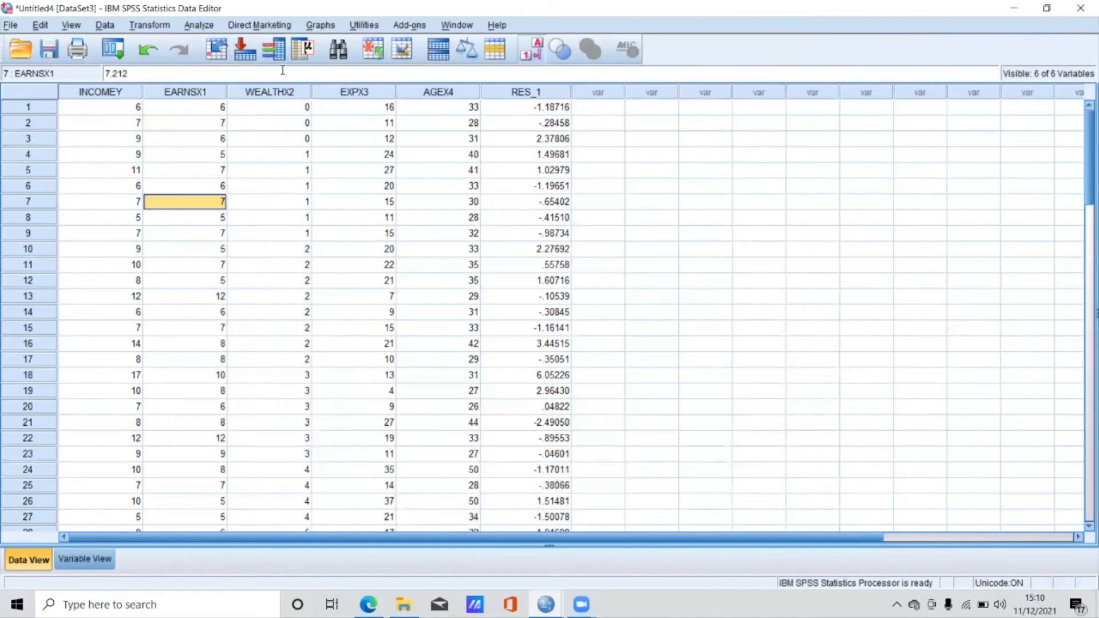
pyautogui.click(320, 25)
pyautogui.moveTo(357, 117)
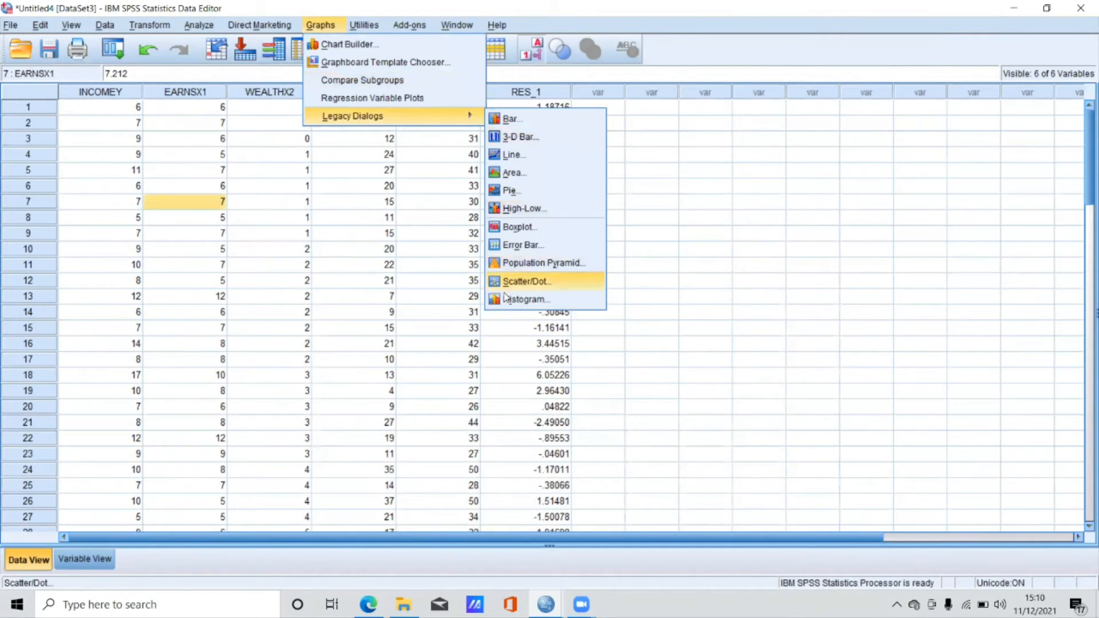
pyautogui.click(523, 300)
pyautogui.click(549, 178)
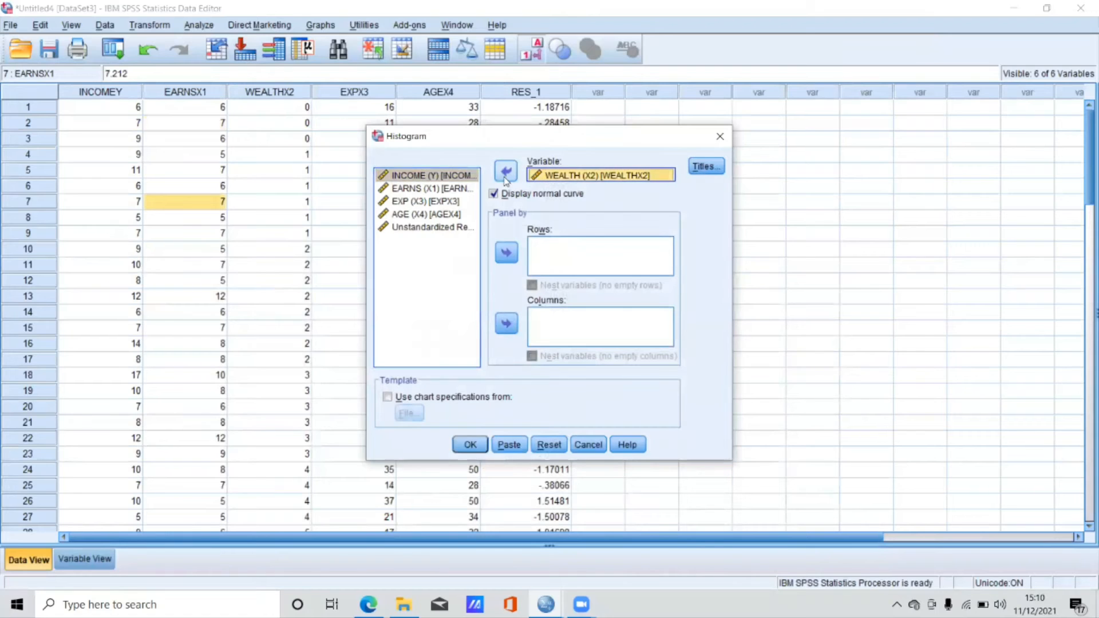
pyautogui.click(505, 173)
pyautogui.click(435, 226)
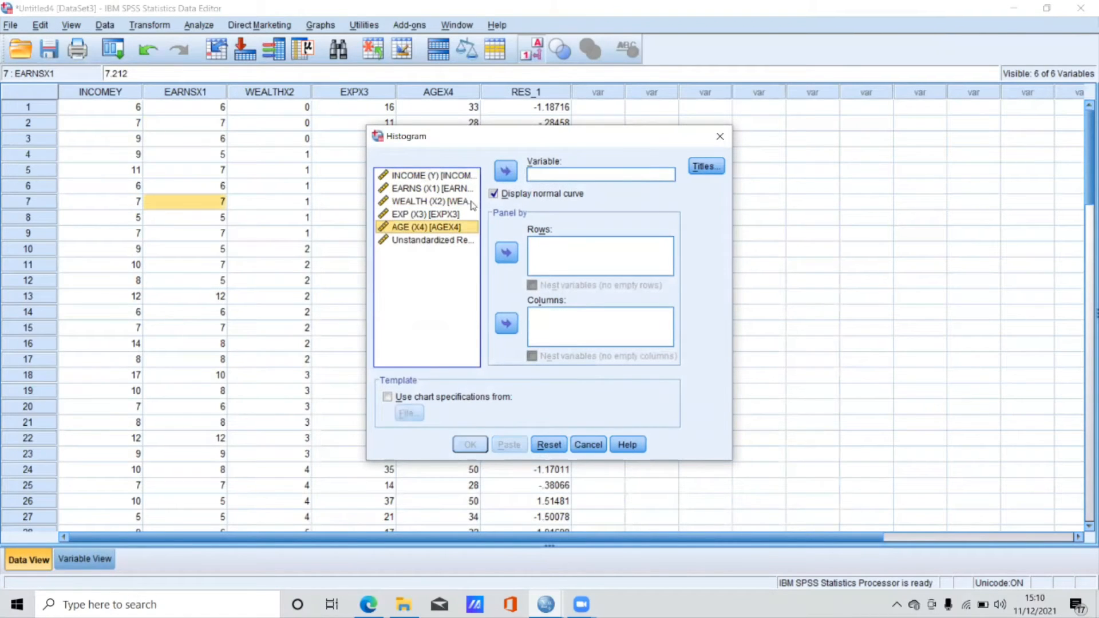
pyautogui.click(505, 171)
pyautogui.click(470, 444)
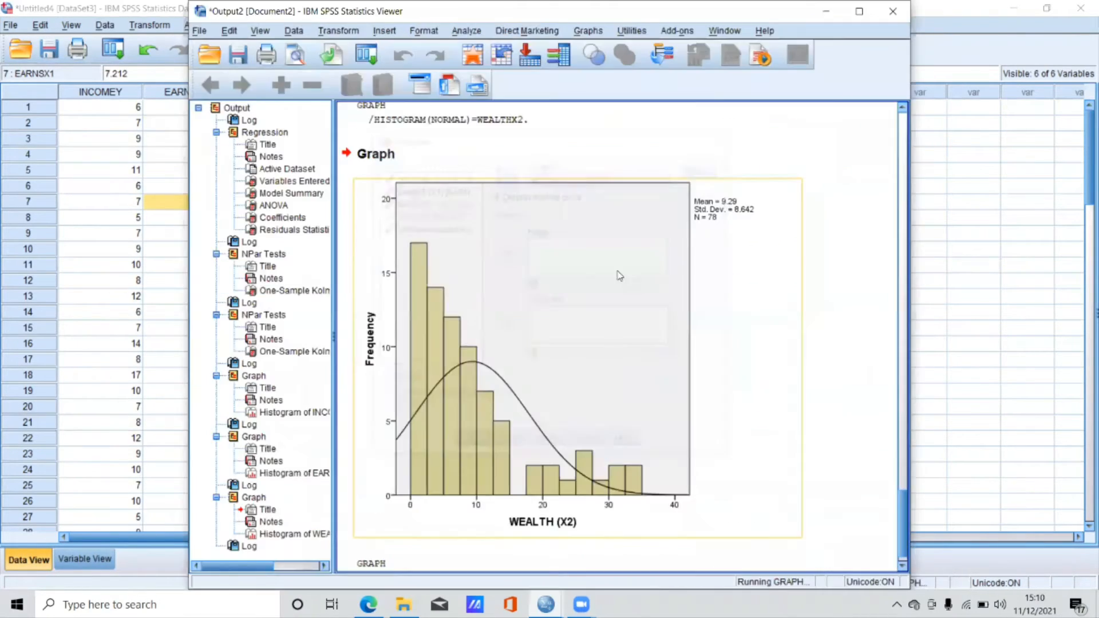
# Maximize the output and compare the INCOME, EARNS, WEALTH and AGE histograms with their normal curves for shape and skewness
pyautogui.click(858, 11)
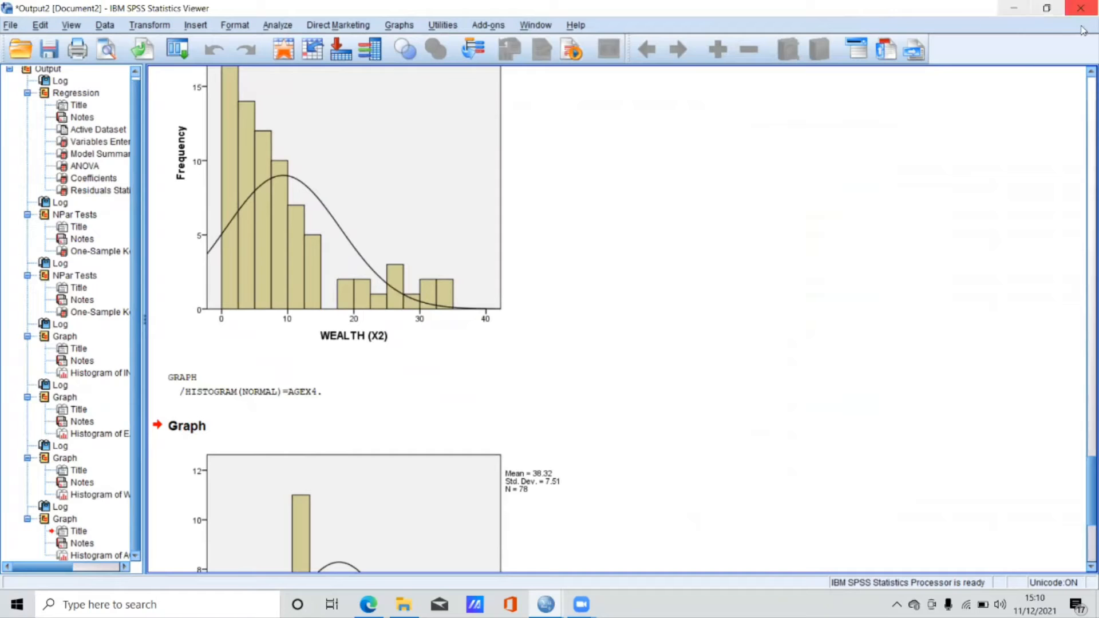
pyautogui.scroll(5, 805, 293)
pyautogui.scroll(10, 806, 293)
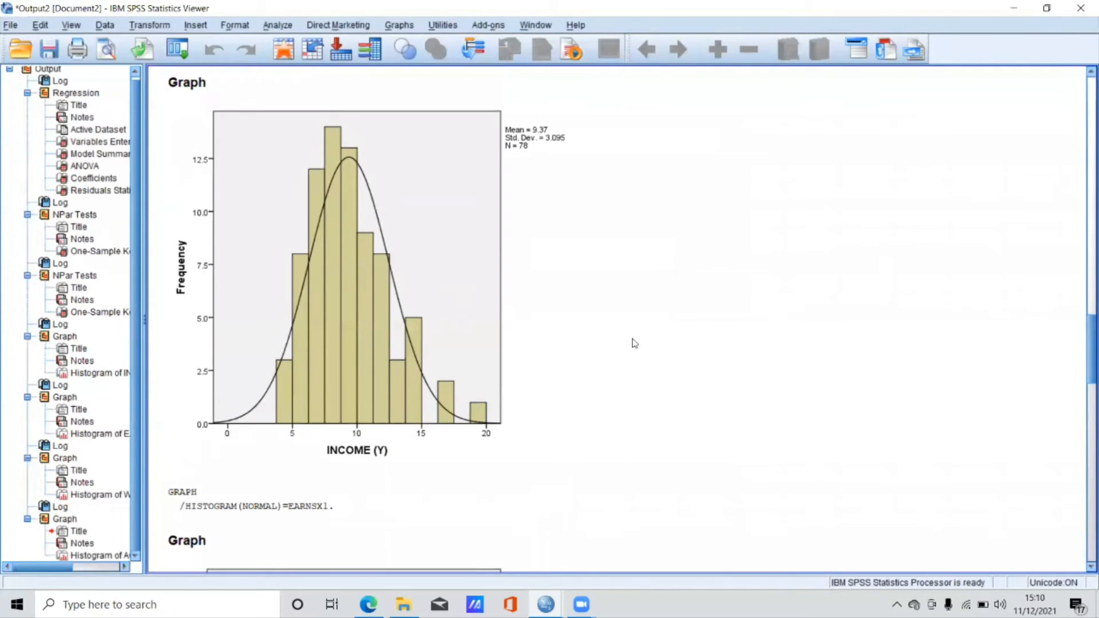
pyautogui.click(464, 350)
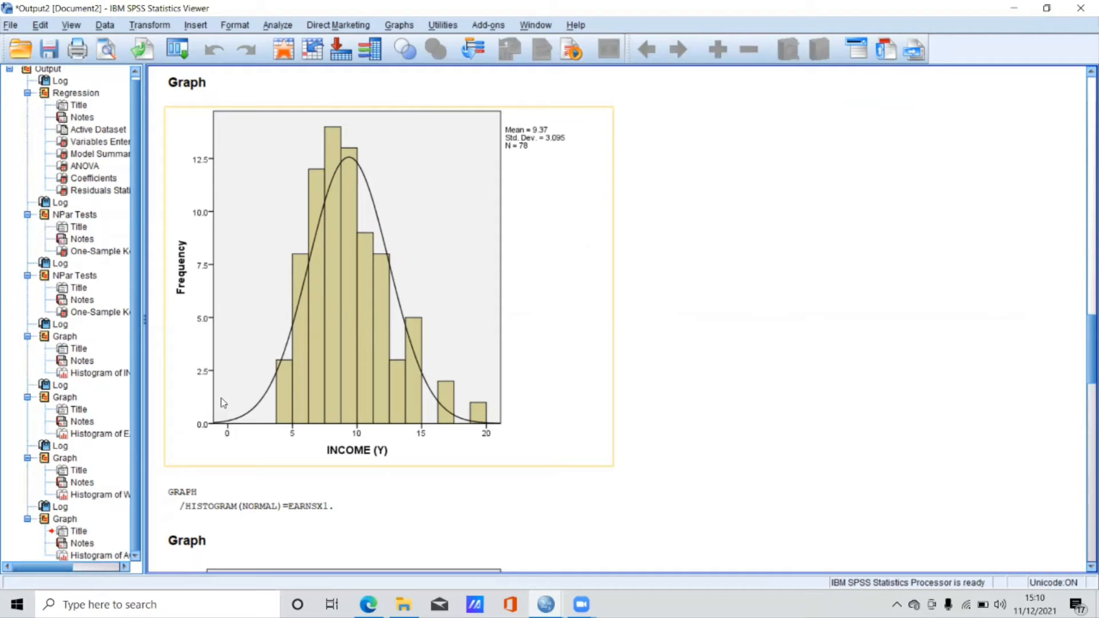
pyautogui.scroll(-10, 221, 396)
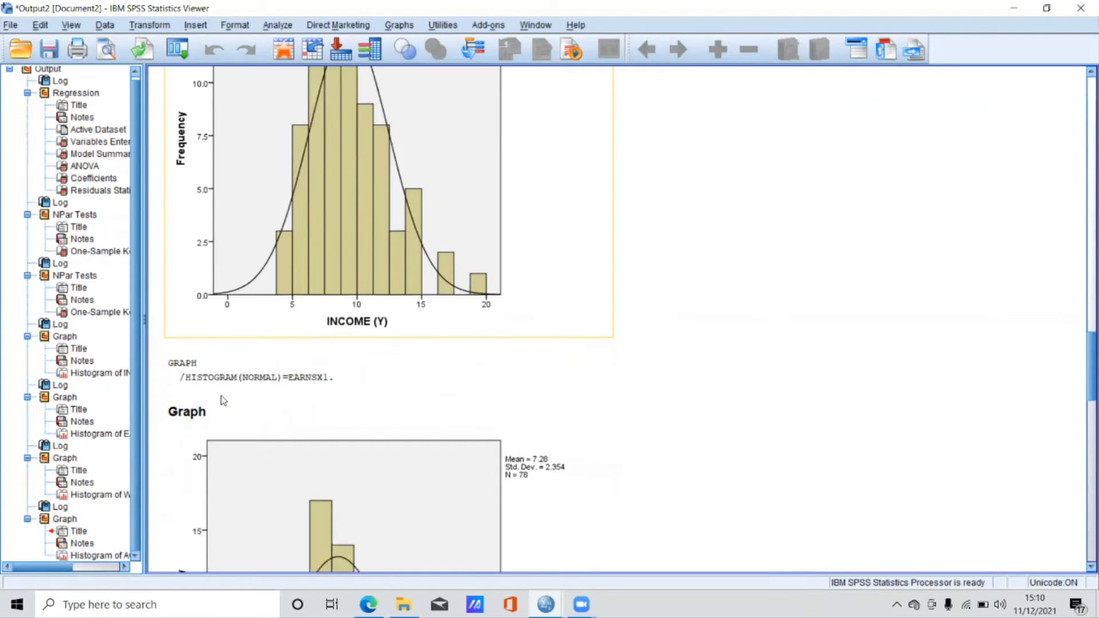
pyautogui.scroll(-6, 231, 393)
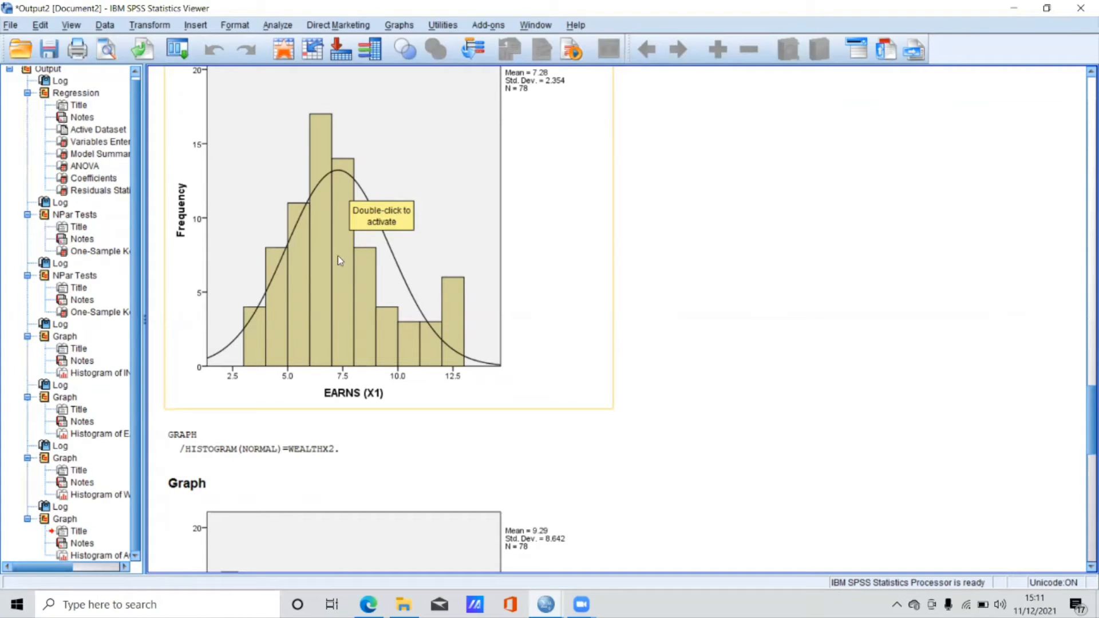
pyautogui.scroll(-3, 340, 261)
pyautogui.scroll(-4, 341, 264)
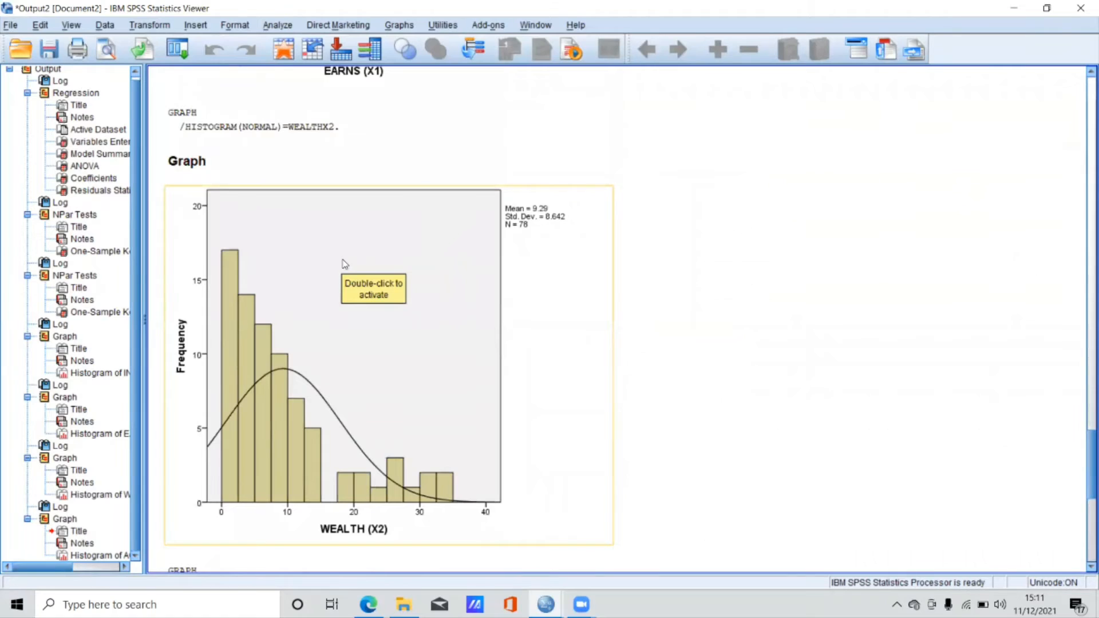
pyautogui.scroll(-1, 345, 264)
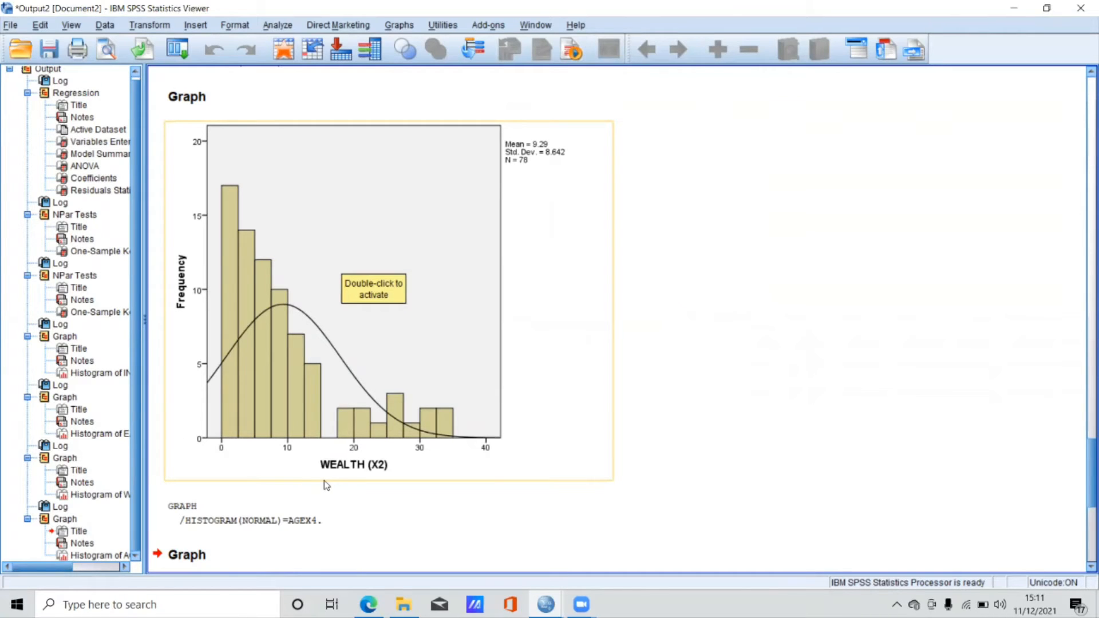
pyautogui.scroll(-3, 343, 467)
pyautogui.scroll(-2, 341, 466)
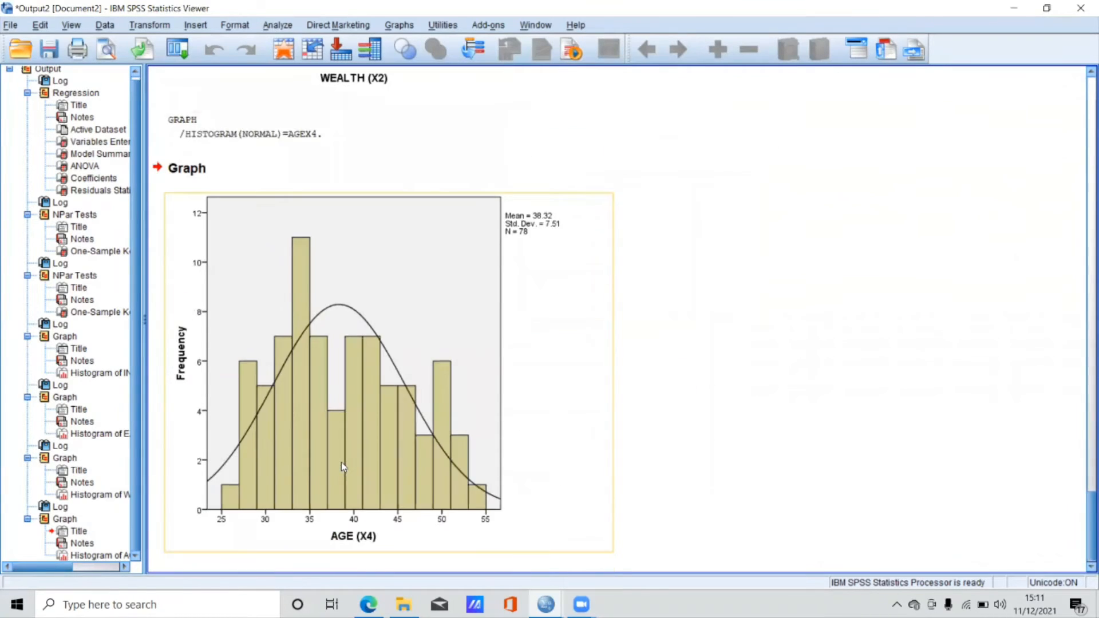
pyautogui.scroll(-1, 342, 462)
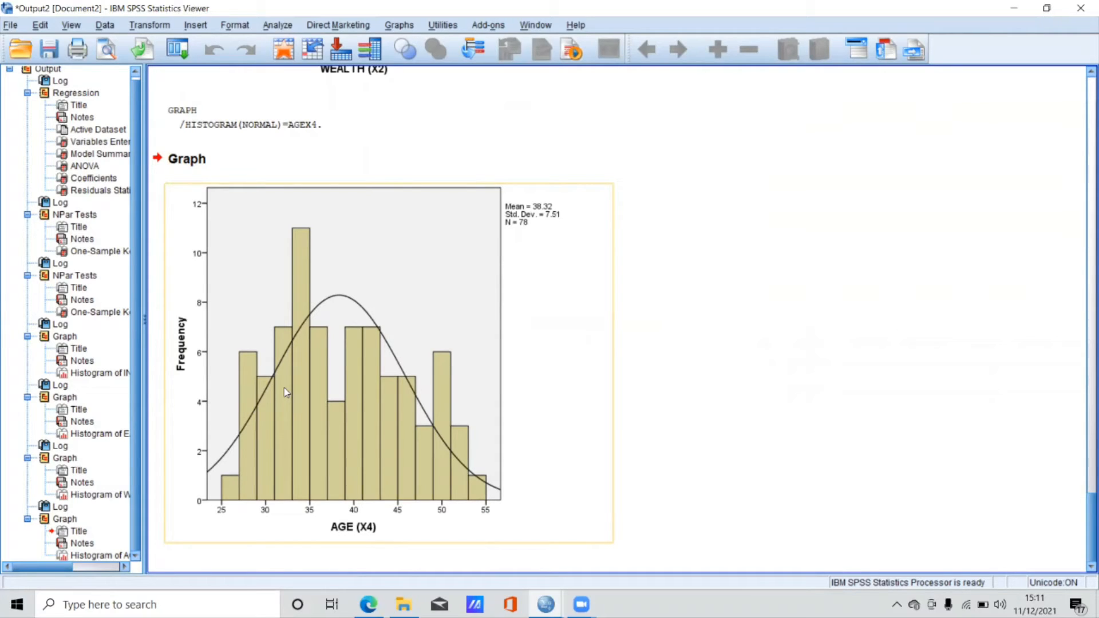
pyautogui.click(600, 268)
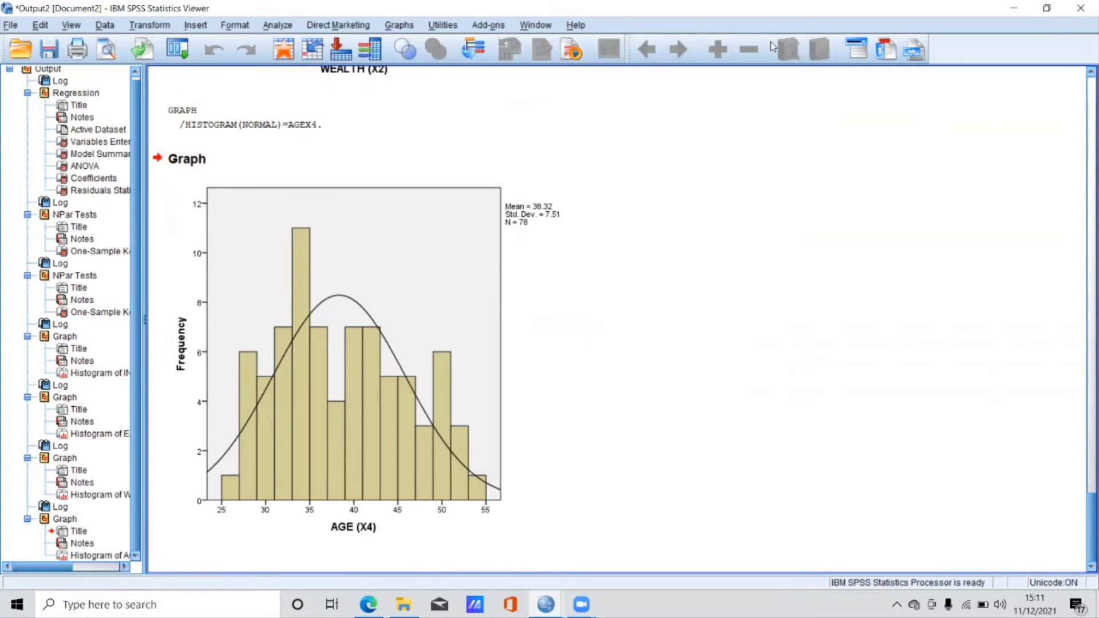
# Return to the data and start computing a new variable with the target name LN_INCOME
pyautogui.click(1017, 8)
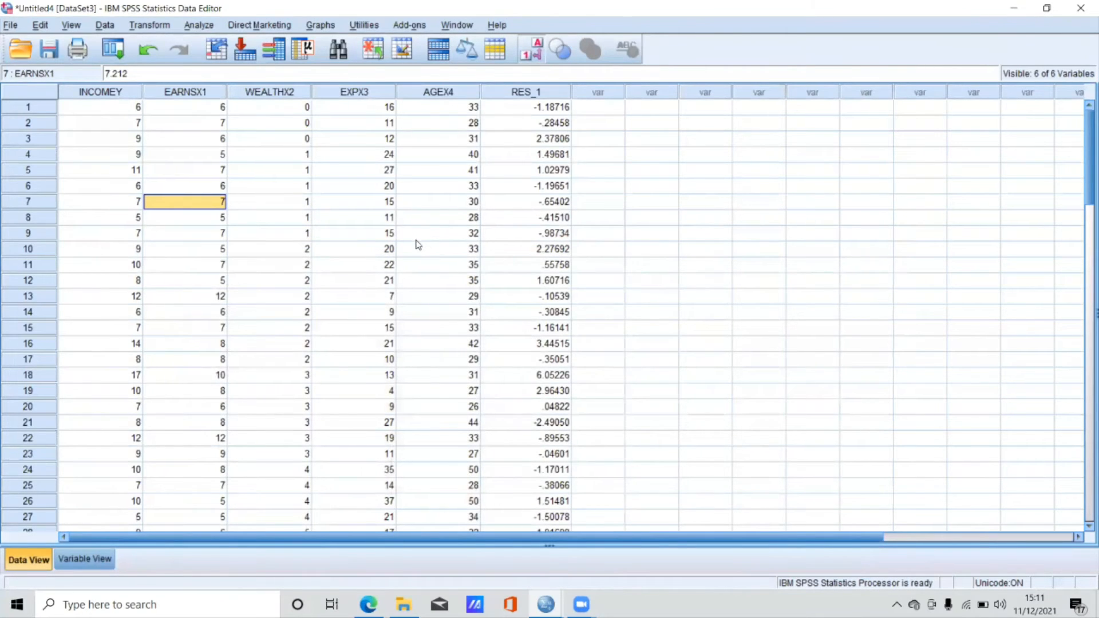
pyautogui.click(149, 25)
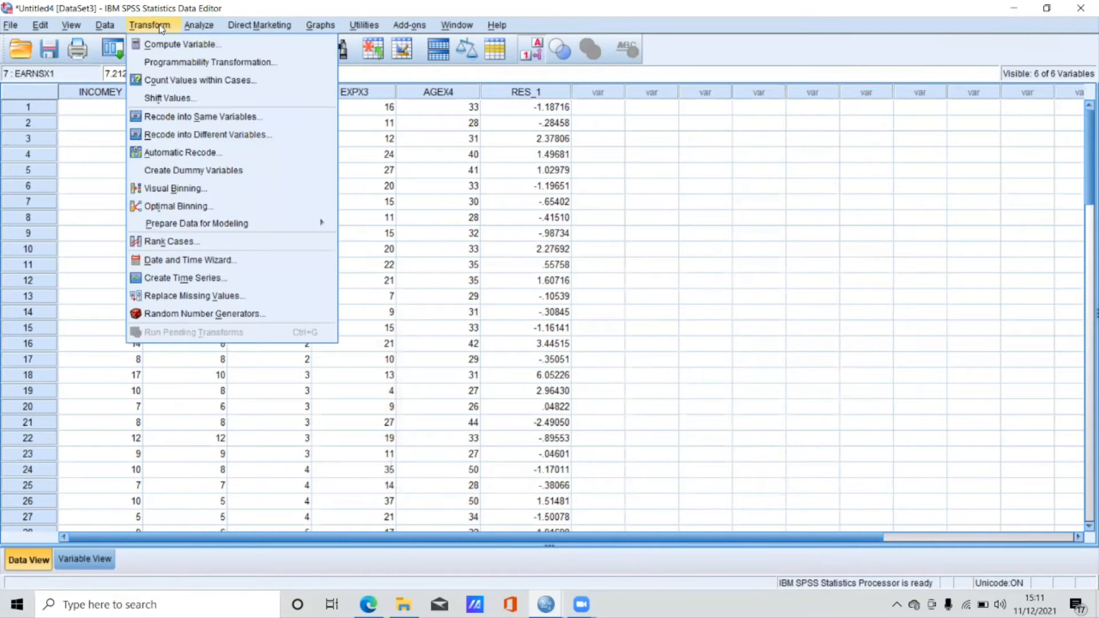
pyautogui.click(176, 45)
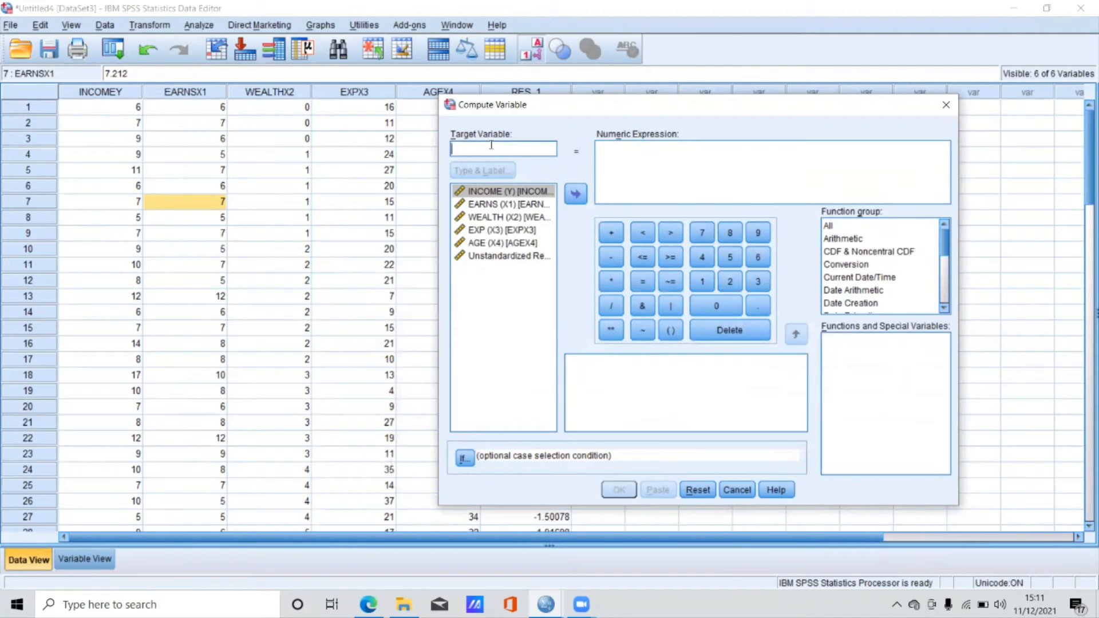
pyautogui.write('LN_IN')
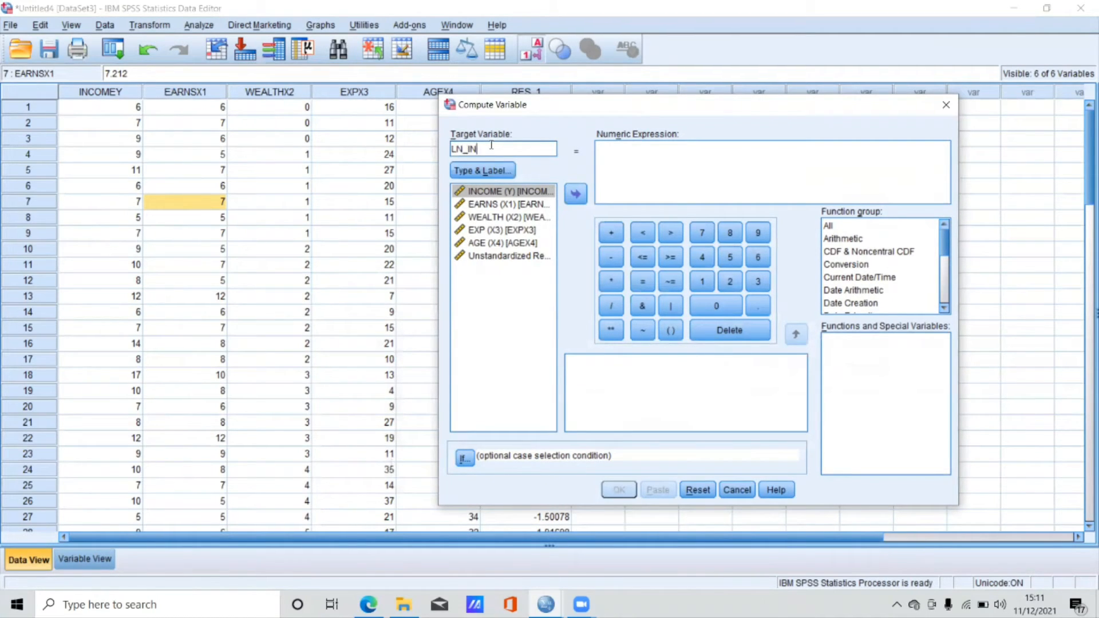
pyautogui.write('COME')
# Define LN_INCOME as the natural logarithm of INCOME (Y), with the expression LN(INCOMEY), and run the computation
pyautogui.click(851, 226)
pyautogui.scroll(-20, 854, 414)
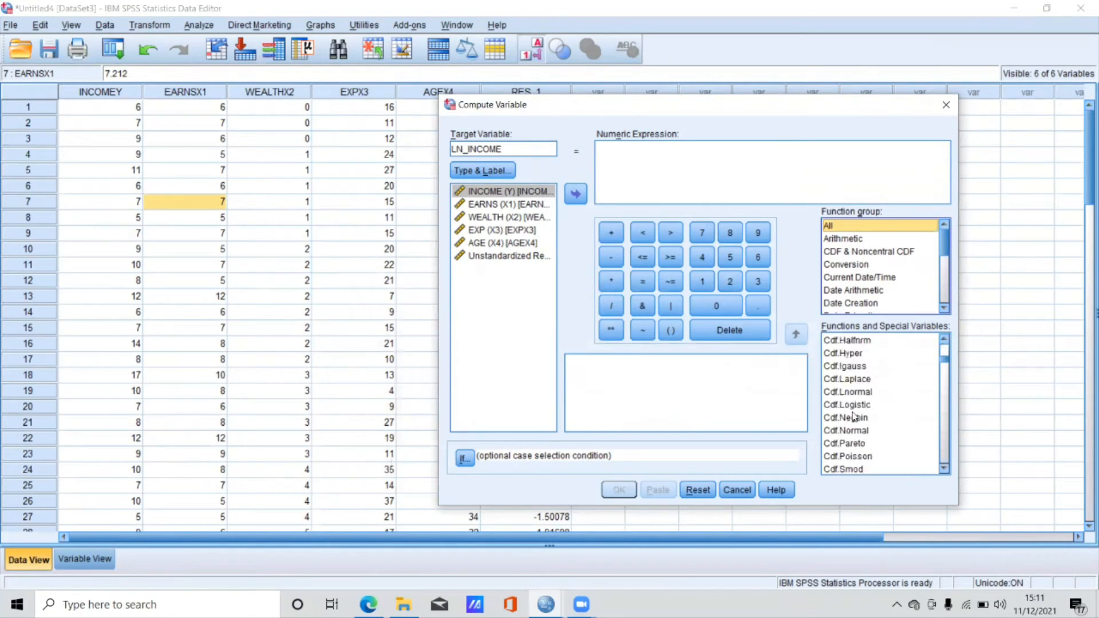
pyautogui.scroll(-5, 853, 416)
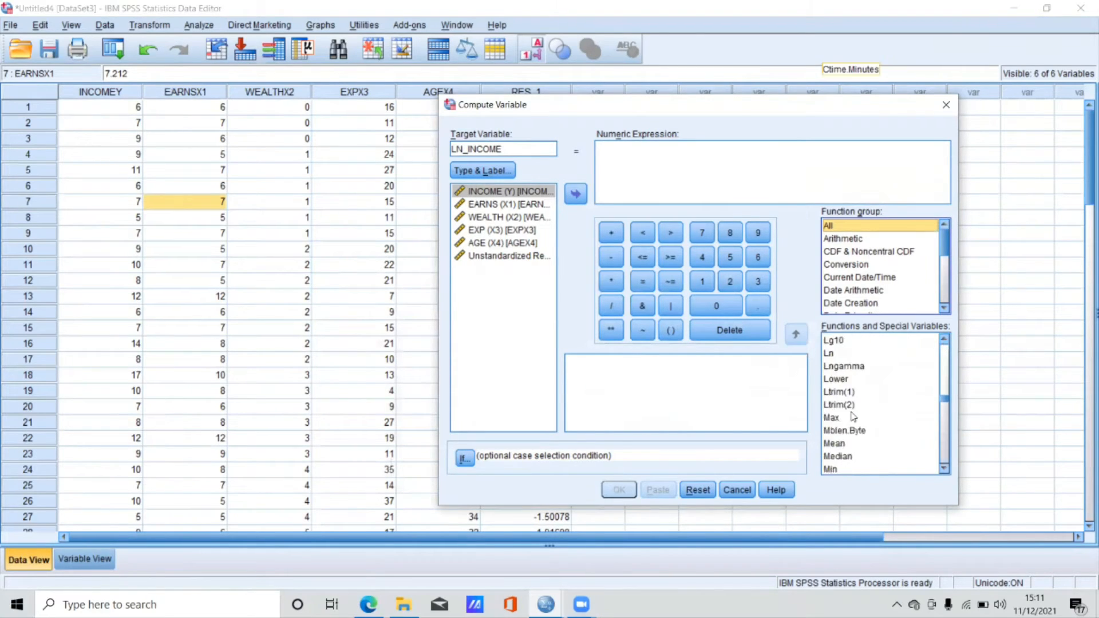
pyautogui.scroll(2, 838, 407)
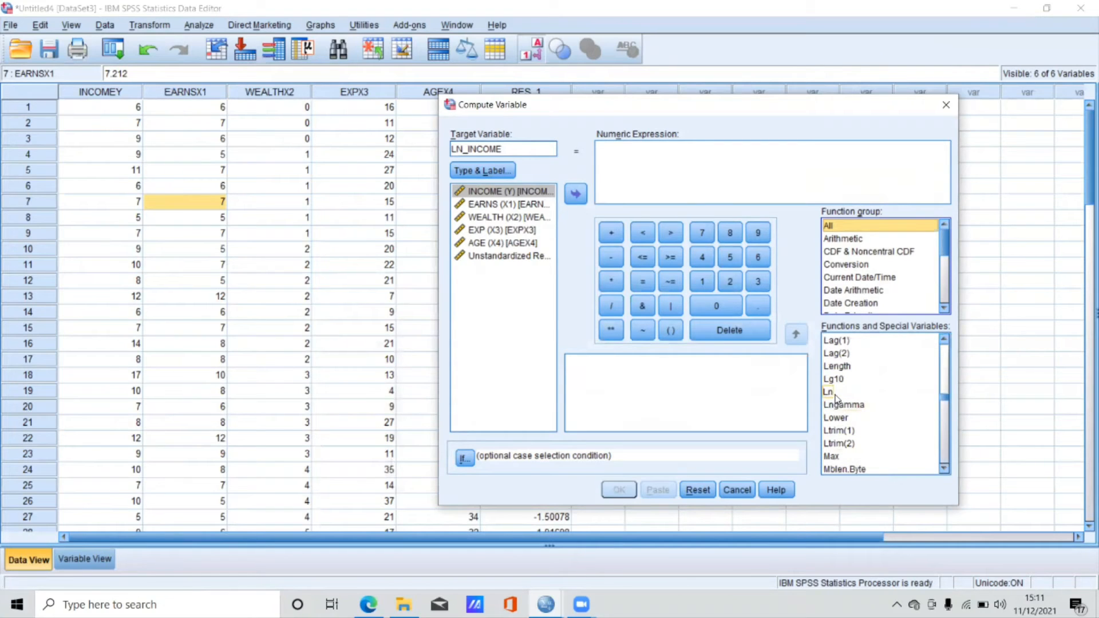
pyautogui.click(829, 392)
pyautogui.click(801, 333)
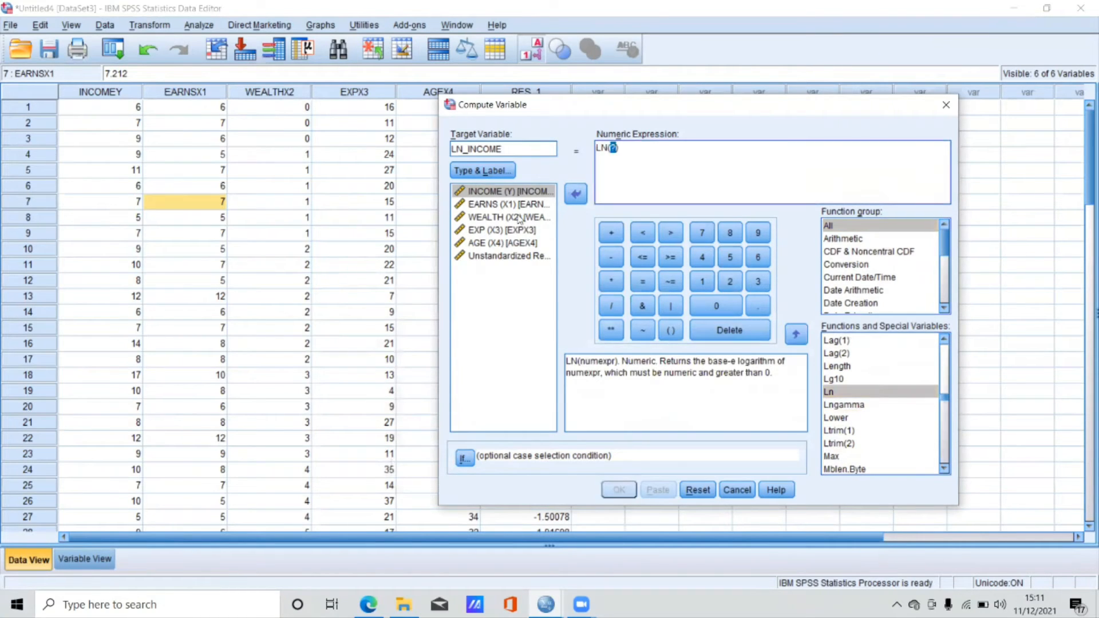
pyautogui.click(512, 192)
pyautogui.click(575, 194)
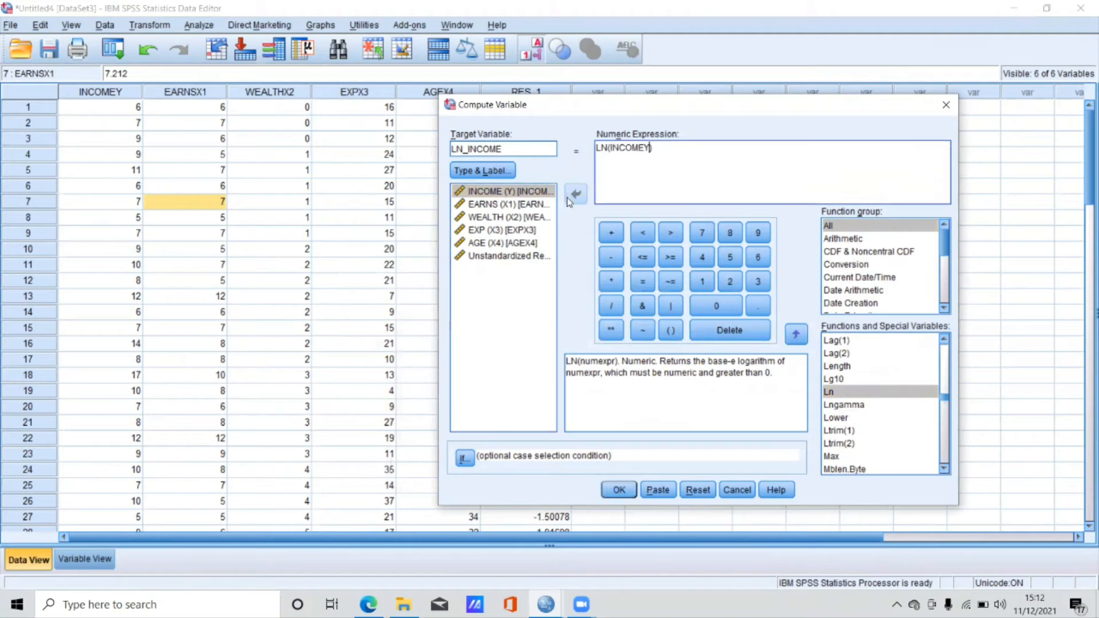
pyautogui.click(607, 488)
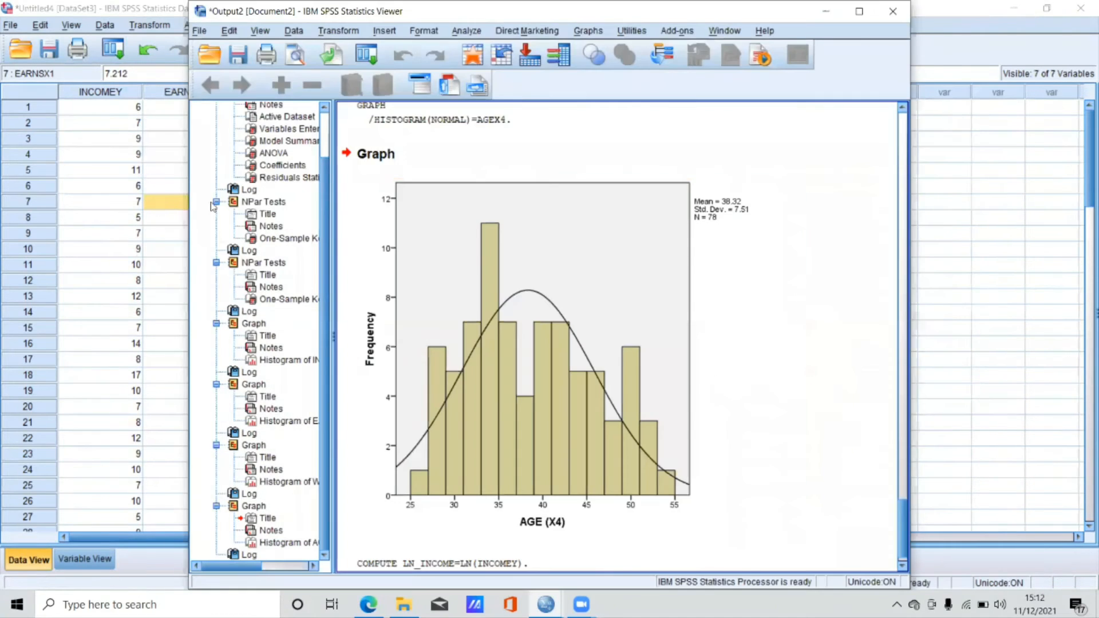
# Set up another variable computation from the data, changing the target variable name to LN_EARNS
pyautogui.click(169, 153)
pyautogui.click(150, 25)
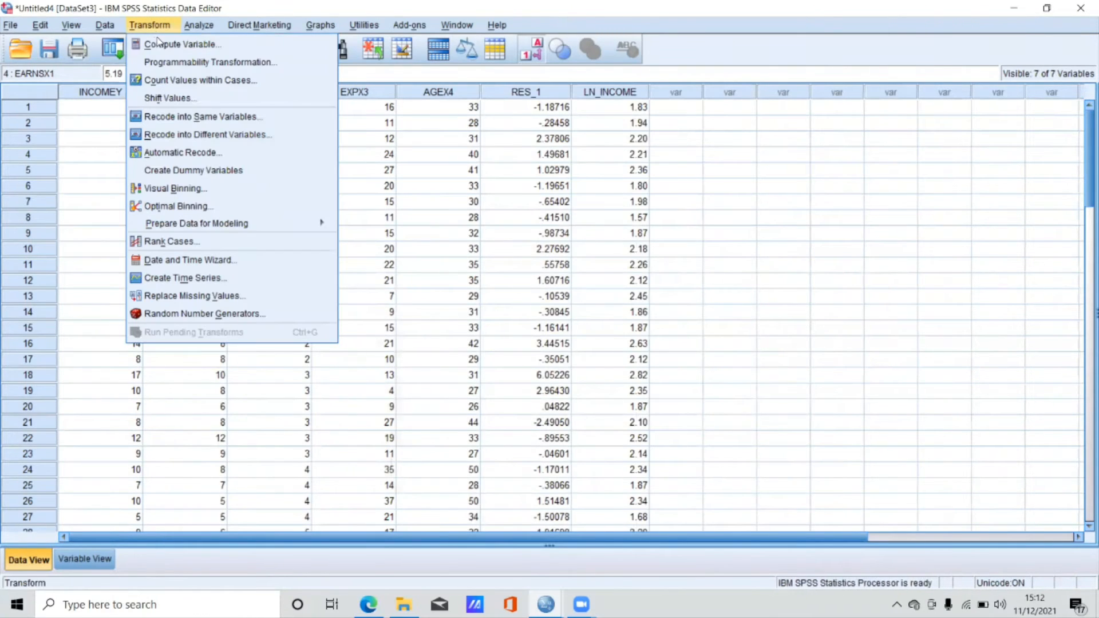
pyautogui.click(166, 43)
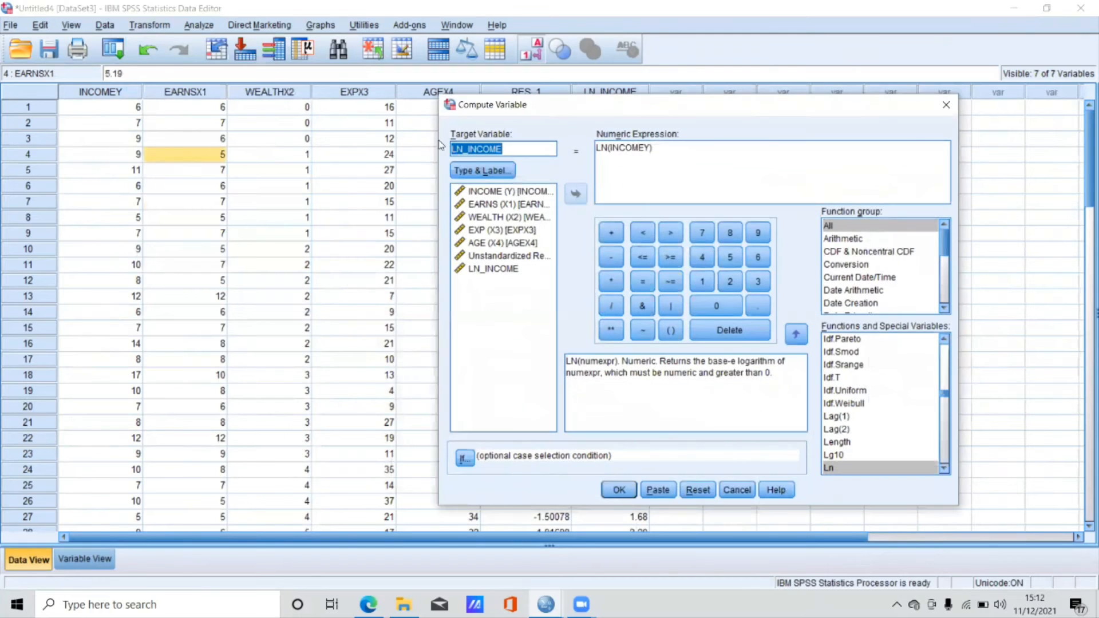
pyautogui.click(515, 152)
pyautogui.press('BackSpace')
pyautogui.press('BackSpace')
pyautogui.write('EARNS')
# Replace the argument of the LN expression with EARNS (X1), giving LN(EARNSX1), and compute LN_EARNS
pyautogui.click(647, 152)
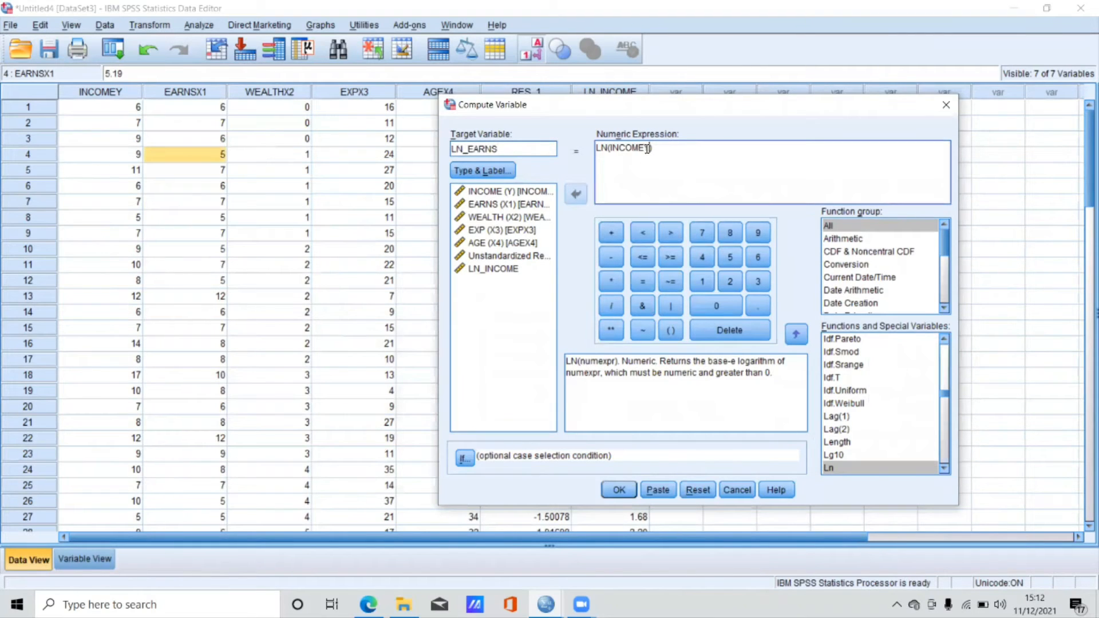
pyautogui.press('BackSpace')
pyautogui.press('BackSpace')
pyautogui.press('BackSpace')
pyautogui.press('BackSpace')
pyautogui.press('BackSpace')
pyautogui.press('BackSpace')
pyautogui.press('BackSpace')
pyautogui.click(546, 203)
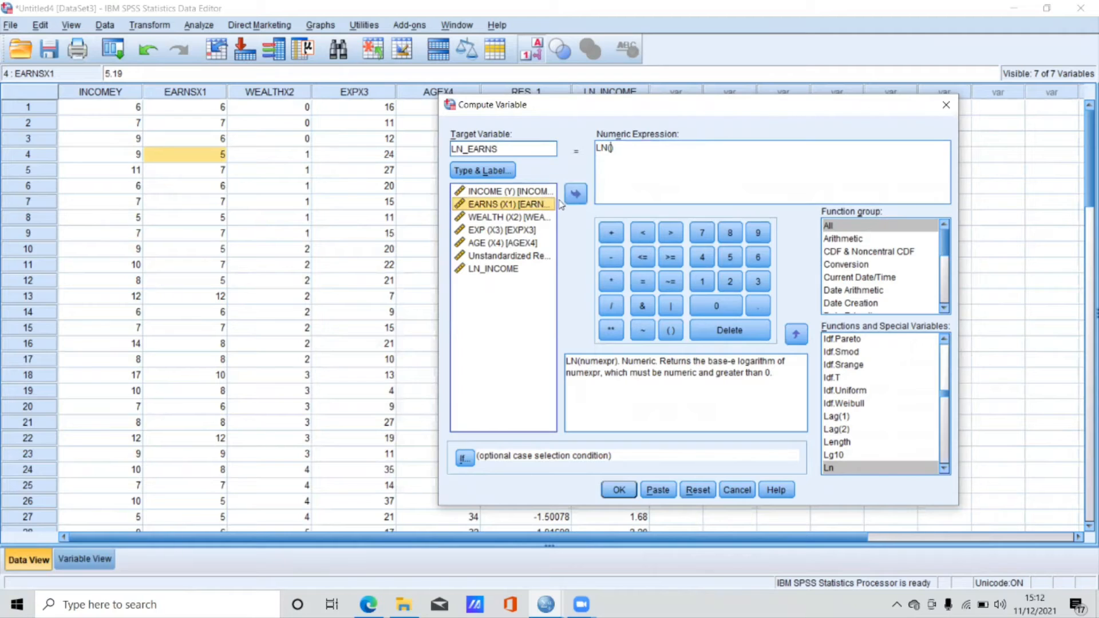
pyautogui.click(576, 194)
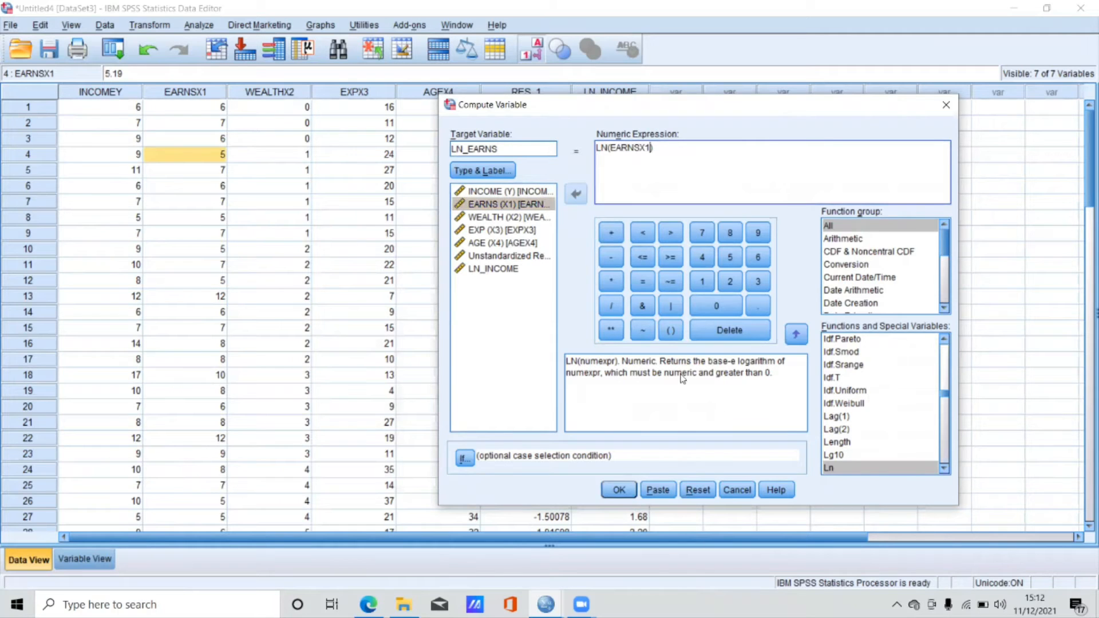
pyautogui.click(620, 490)
# Reopen the variable computation and rename the target variable to LN_WEALTH
pyautogui.click(135, 186)
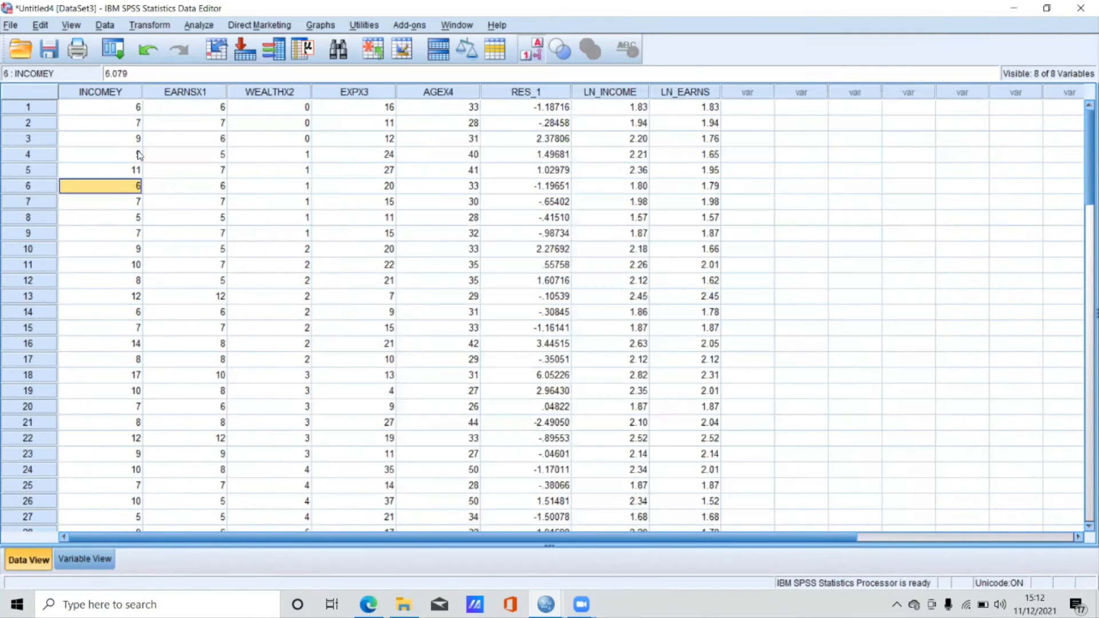
pyautogui.click(157, 25)
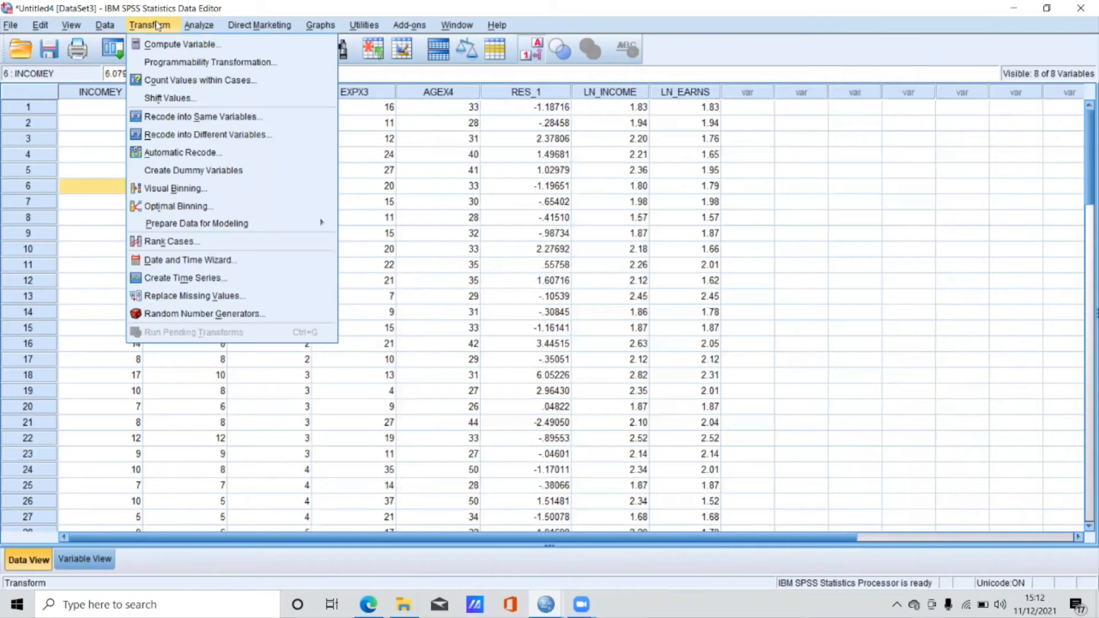
pyautogui.click(172, 45)
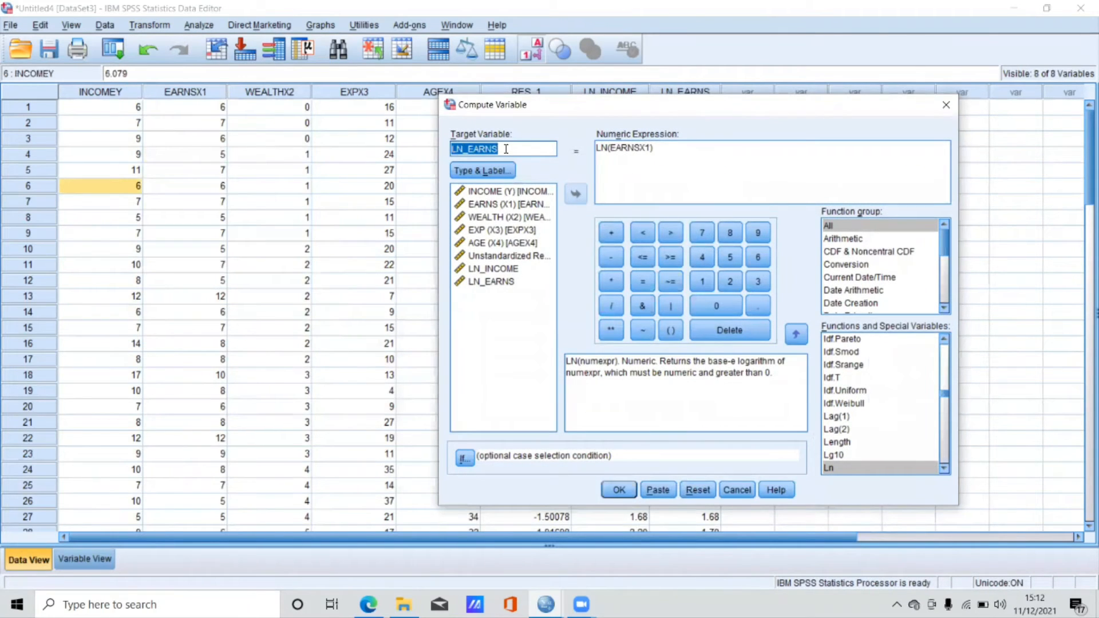
pyautogui.click(506, 148)
pyautogui.press('BackSpace')
pyautogui.press('BackSpace')
pyautogui.press('BackSpace')
pyautogui.write('W')
# Change the expression to LN(WEALTHX2) and compute LN_WEALTH
pyautogui.doubleClick(631, 148)
pyautogui.press('Delete')
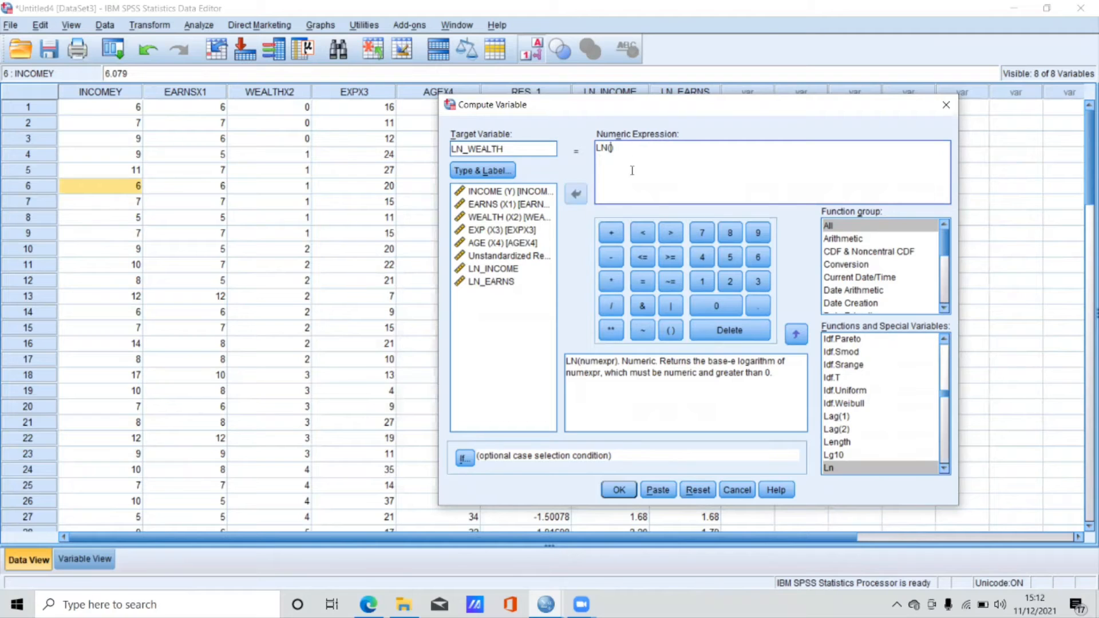
pyautogui.click(507, 217)
pyautogui.click(576, 195)
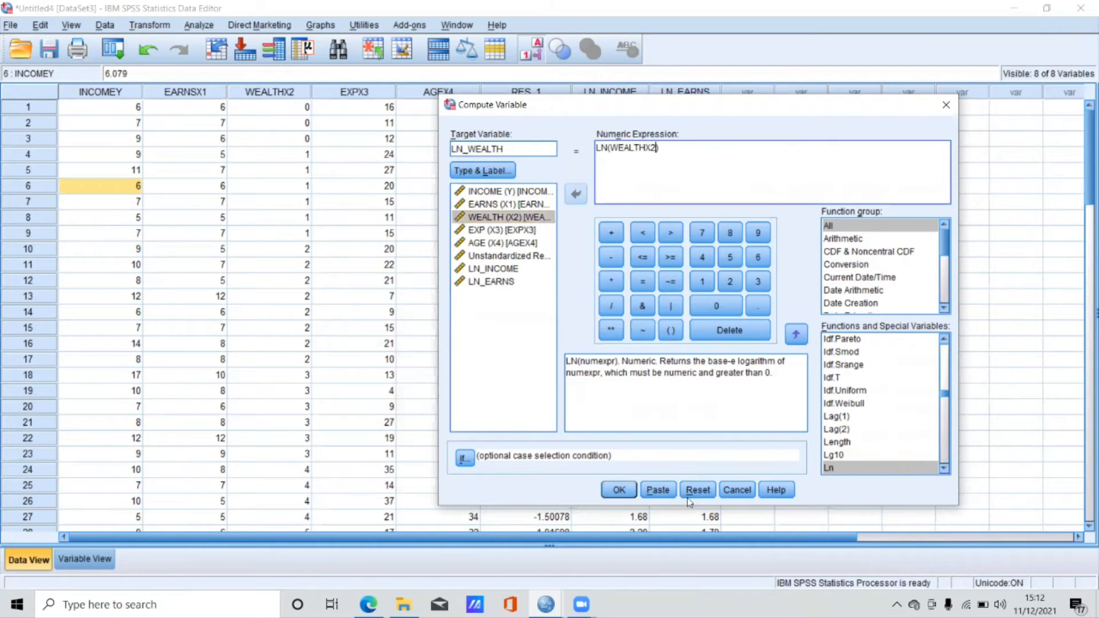
pyautogui.click(619, 490)
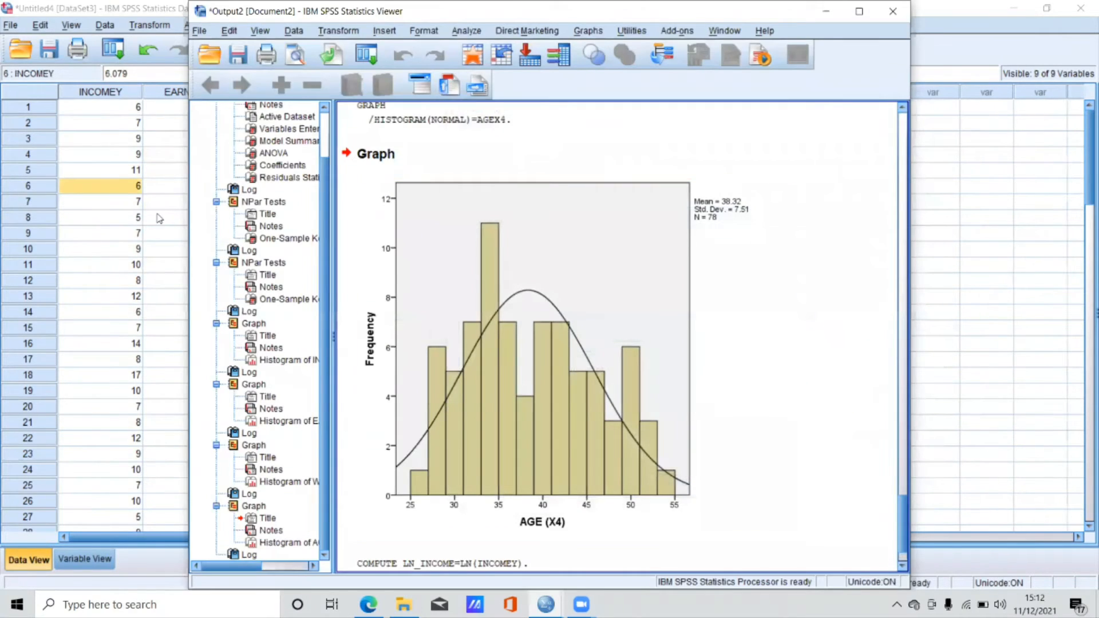
# Begin a further variable computation with LN_AGE as the target variable
pyautogui.click(160, 218)
pyautogui.click(165, 26)
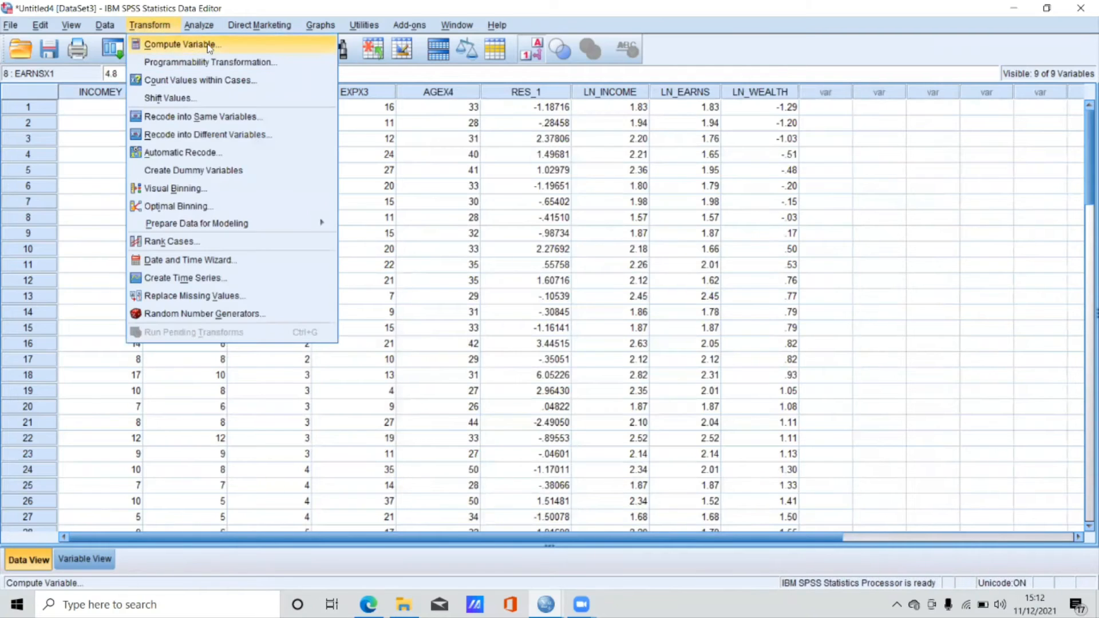
pyautogui.click(203, 46)
pyautogui.click(514, 145)
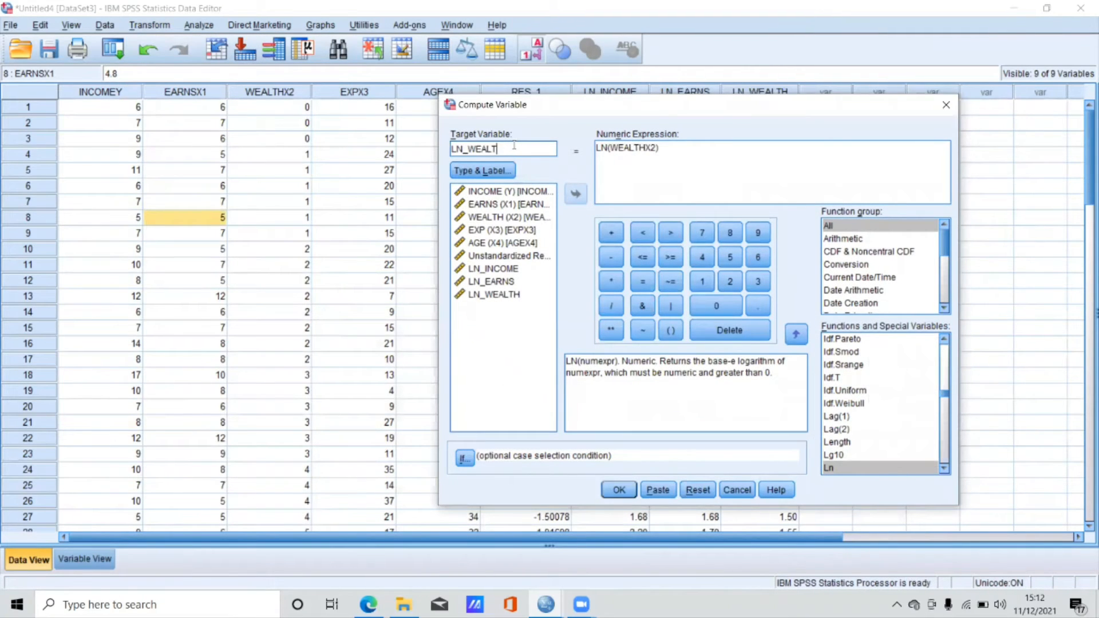
pyautogui.press('BackSpace')
pyautogui.press('BackSpace')
pyautogui.press('BackSpace')
pyautogui.press('BackSpace')
pyautogui.press('BackSpace')
pyautogui.write('AG')
# Swap the logarithm's argument for AGE (X4), giving LN(AGEX4), compute LN_AGE and return to the data
pyautogui.doubleClick(624, 147)
pyautogui.press('BackSpace')
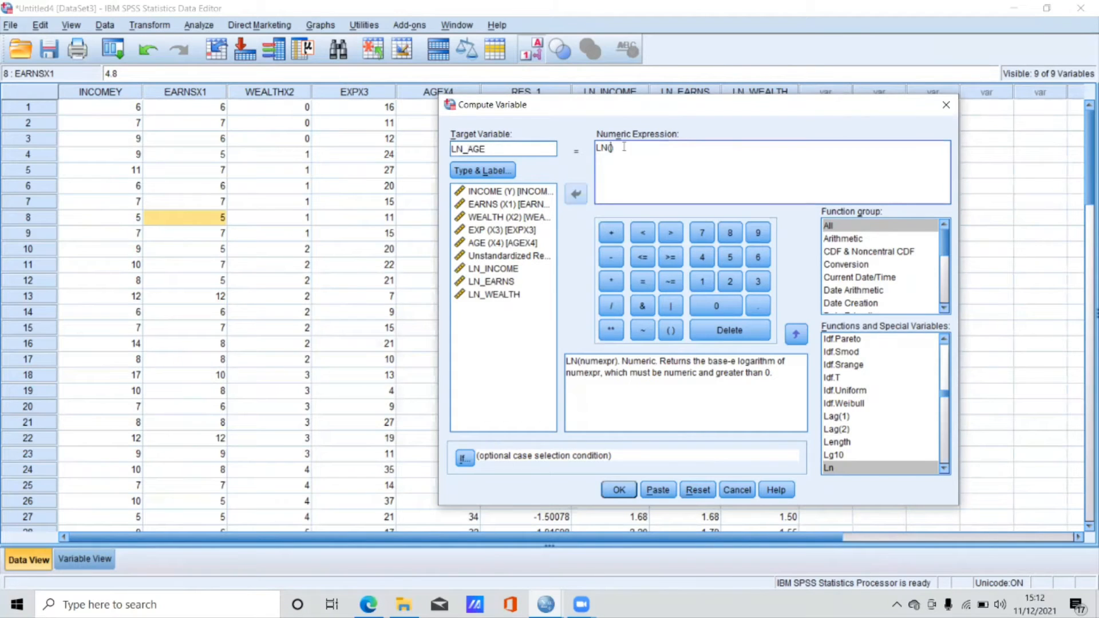
pyautogui.click(530, 243)
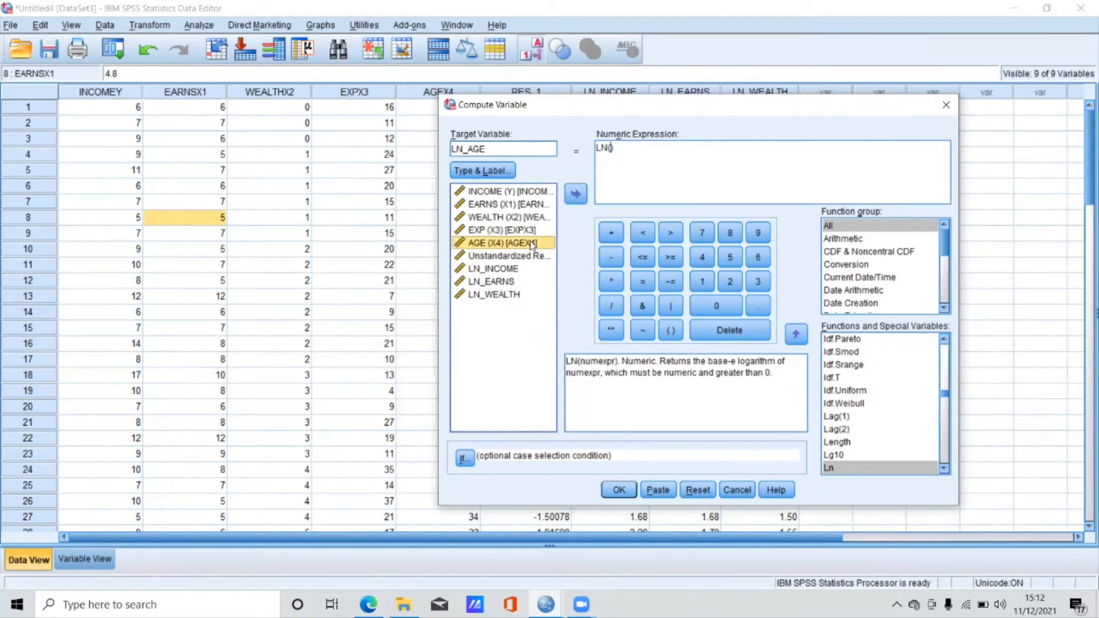
pyautogui.click(580, 199)
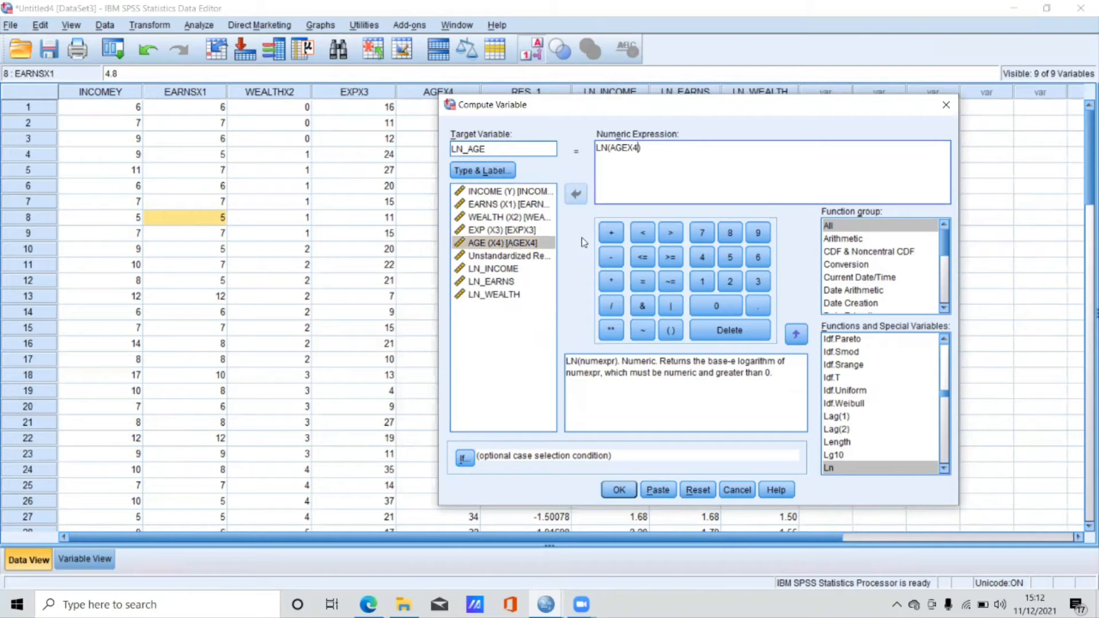
pyautogui.click(620, 491)
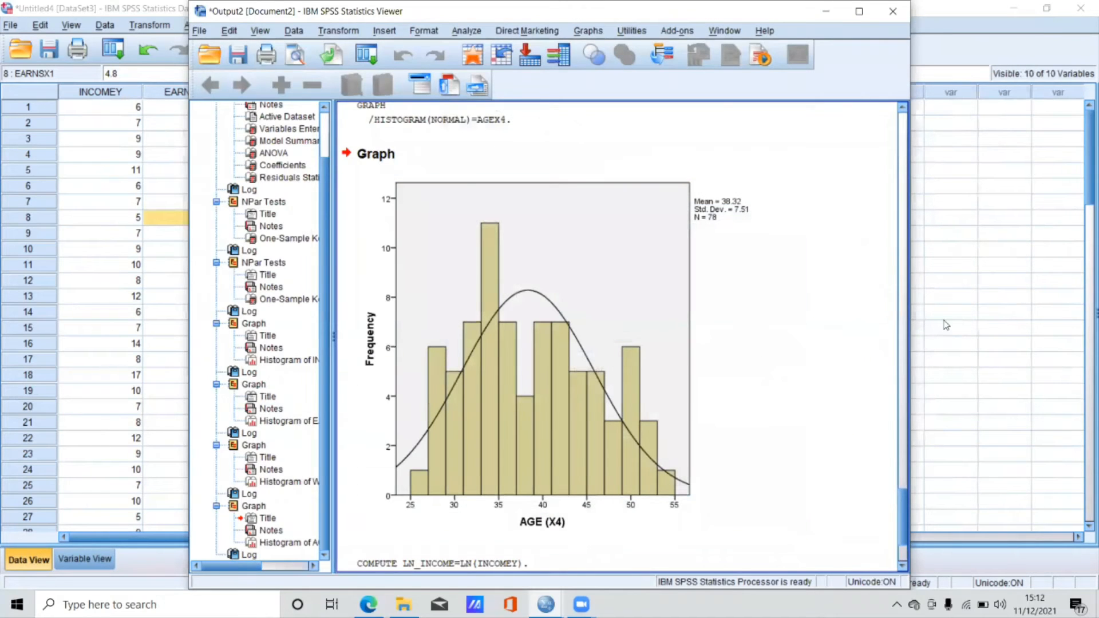
pyautogui.click(944, 318)
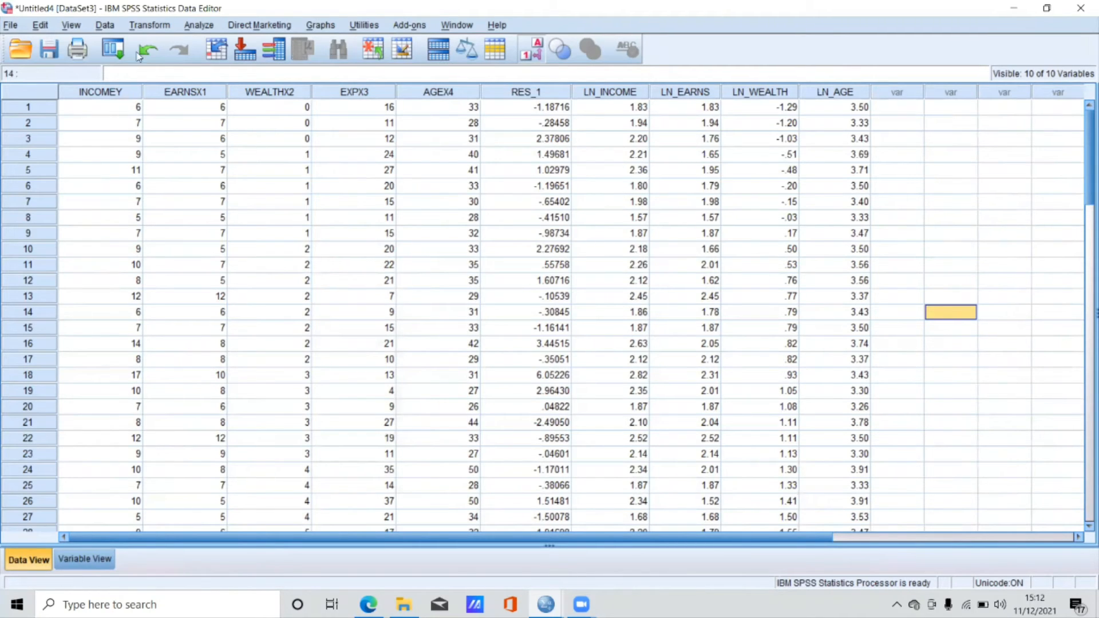
# Open the linear regression setup and replace INCOME (Y) with LN_INCOME as the dependent variable
pyautogui.click(207, 29)
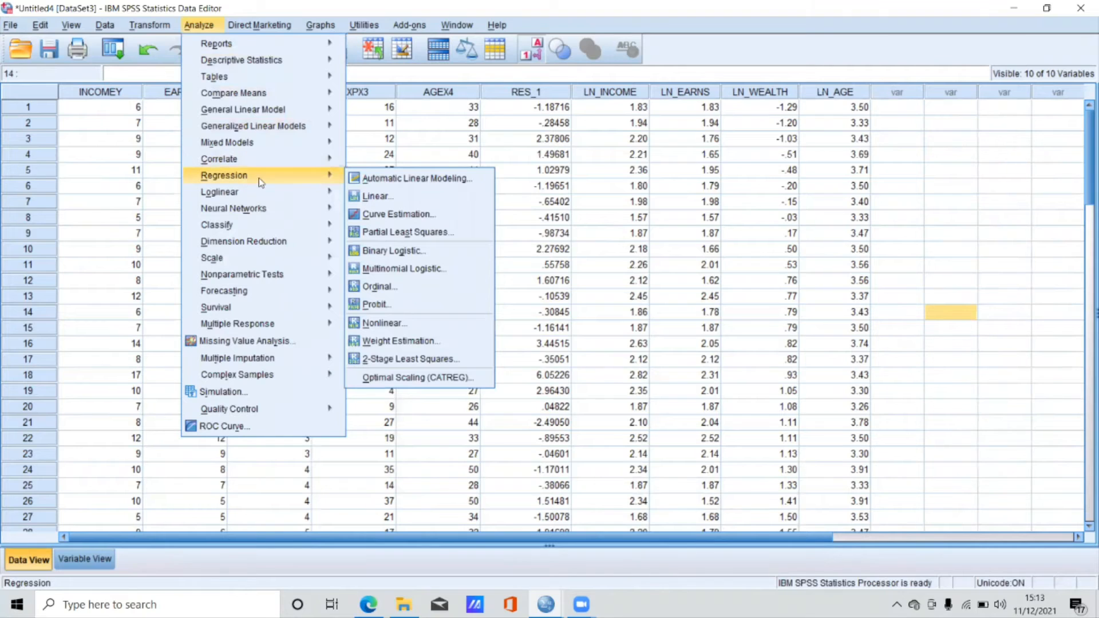
pyautogui.click(380, 194)
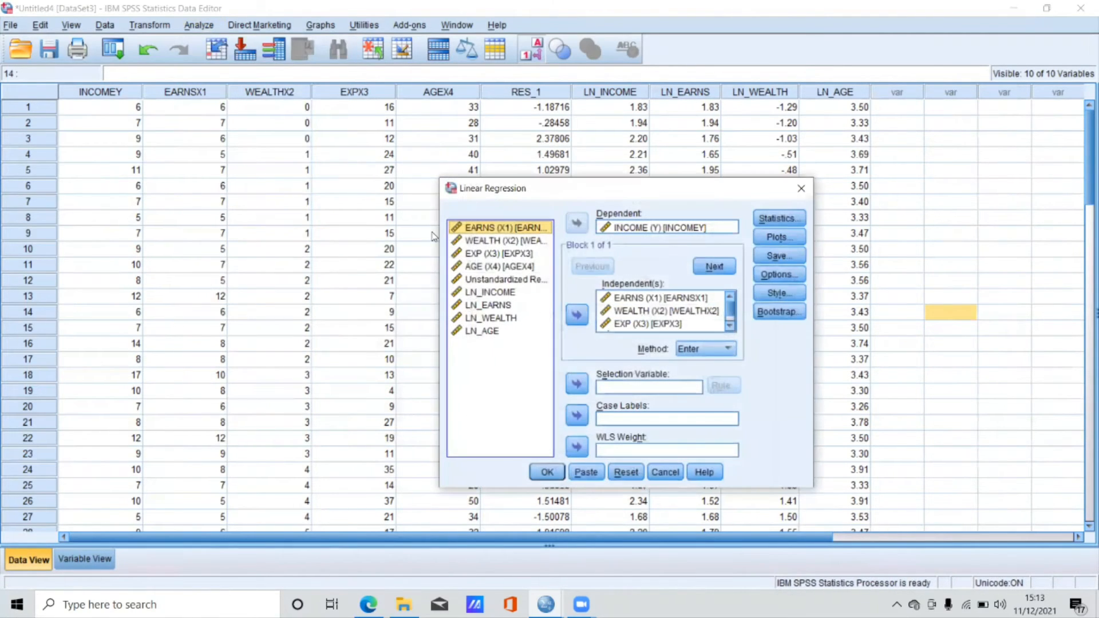
pyautogui.click(645, 229)
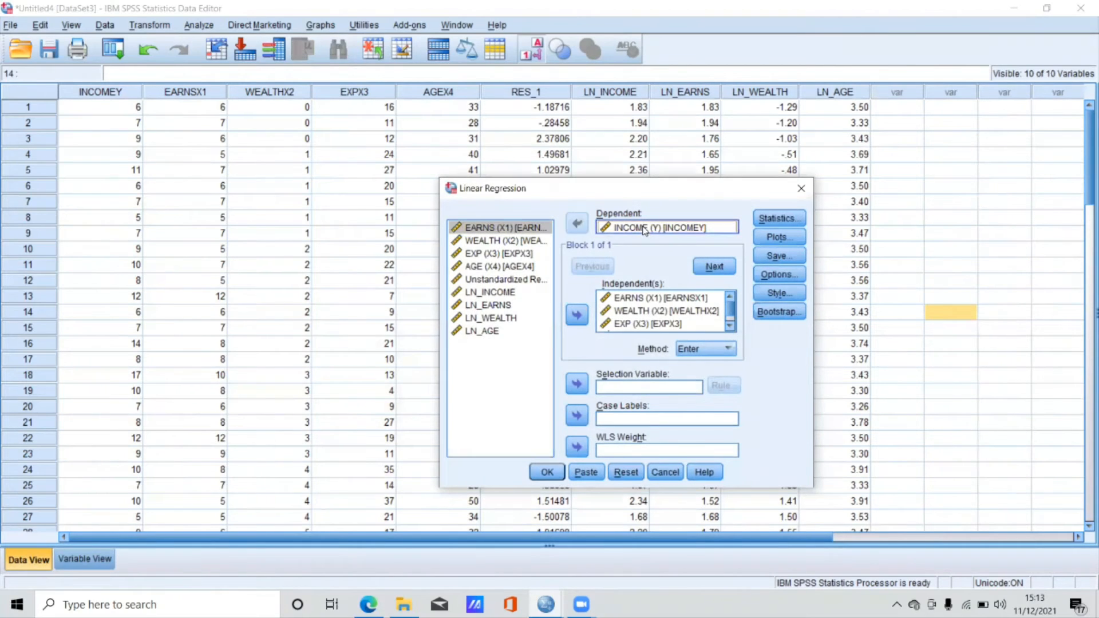
pyautogui.click(578, 223)
pyautogui.click(515, 307)
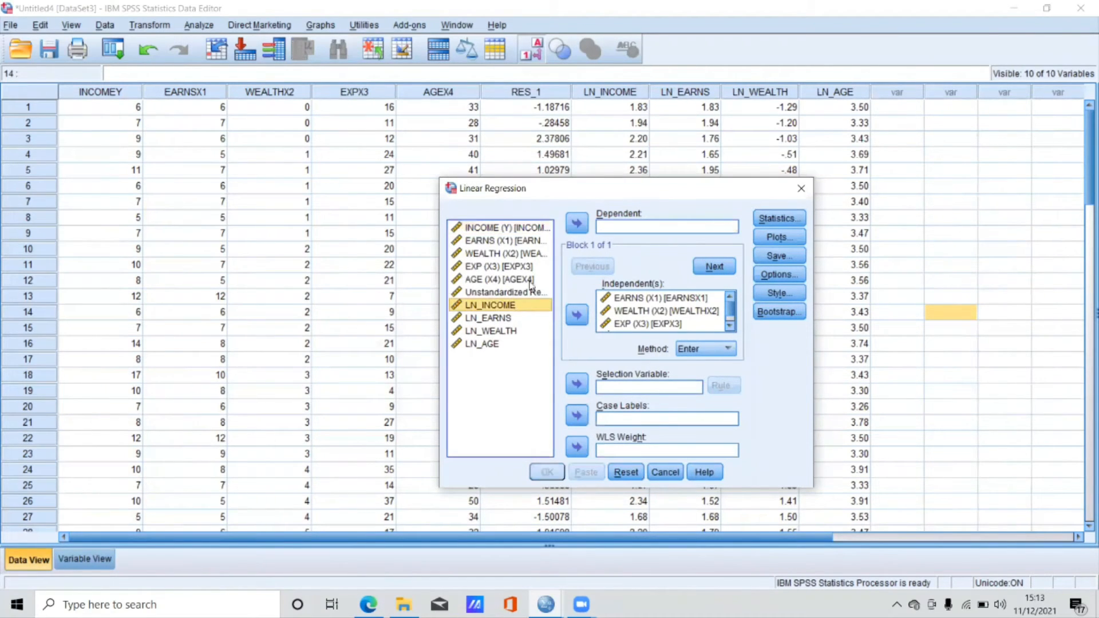
pyautogui.click(577, 224)
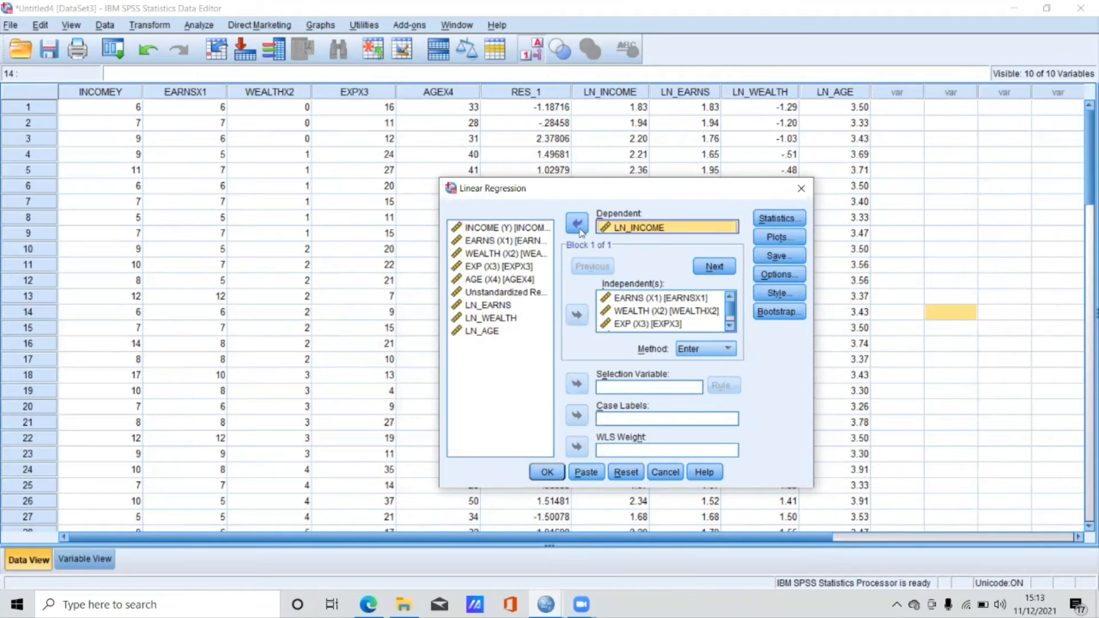
# Remove all the untransformed predictors, from EARNS (X1) to AGE (X4), from the regression's independent variables
pyautogui.click(668, 298)
pyautogui.hotkey('shift', 'Down')
pyautogui.hotkey('shift', 'Down')
pyautogui.hotkey('shift', 'Down')
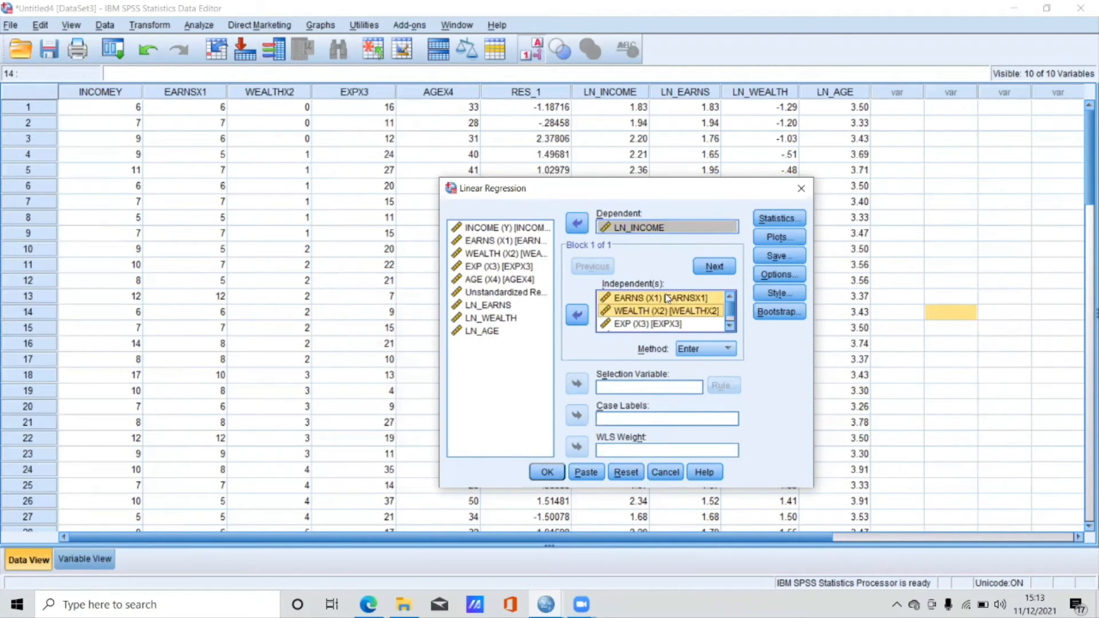
pyautogui.click(577, 314)
pyautogui.click(513, 252)
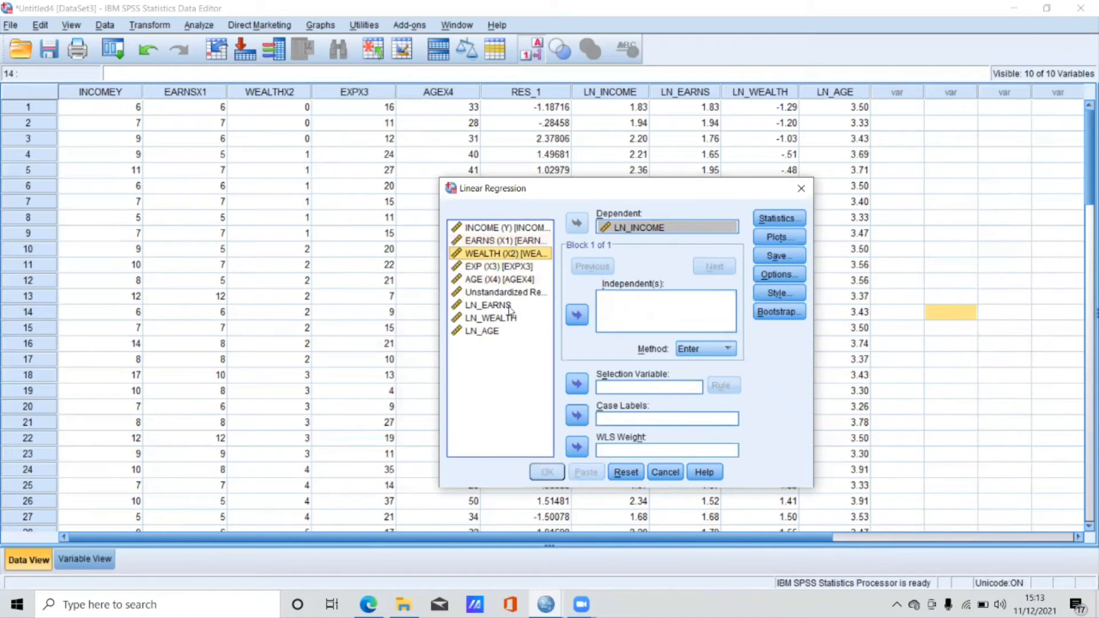
# Add LN_EARNS, LN_WEALTH, EXP (X3) and LN_AGE as the regression's independent variables
pyautogui.click(510, 309)
pyautogui.click(577, 314)
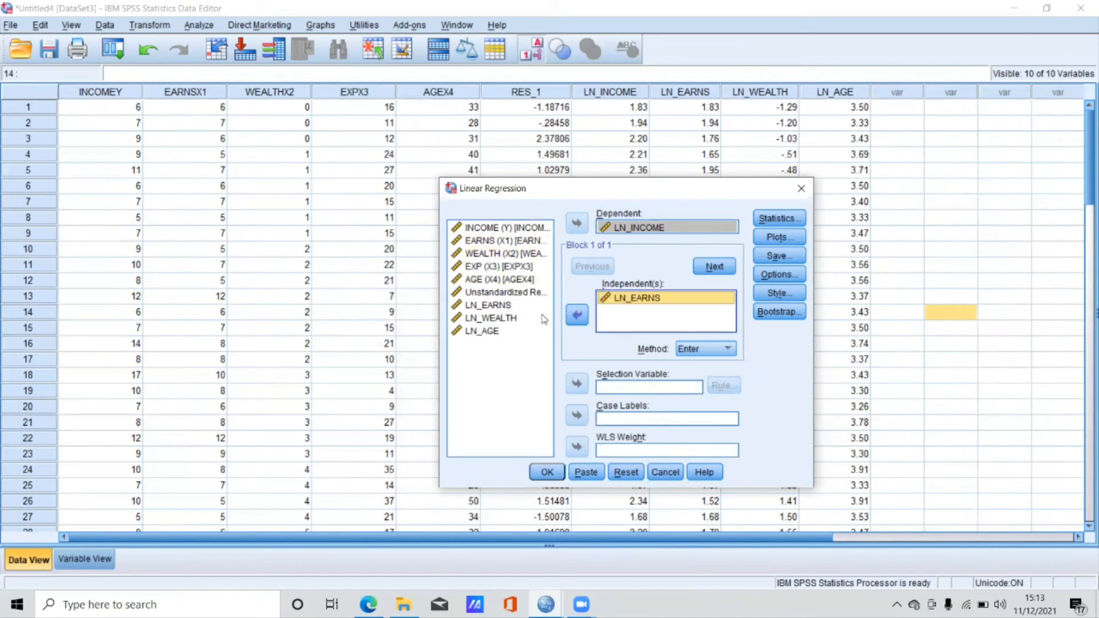
pyautogui.click(543, 319)
pyautogui.click(577, 314)
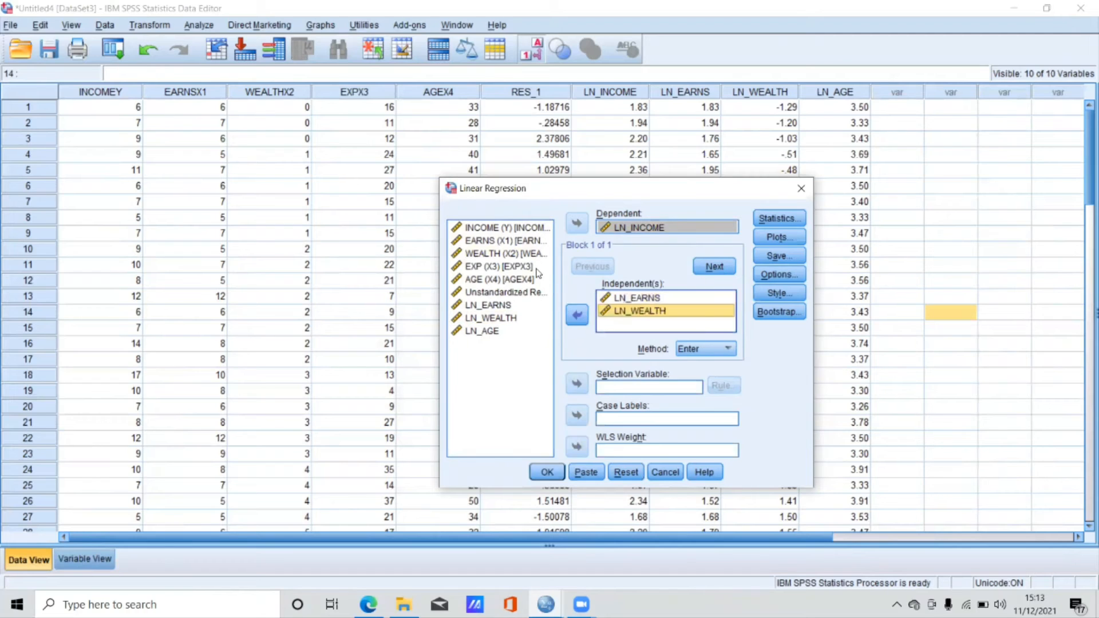
pyautogui.click(538, 269)
pyautogui.click(577, 314)
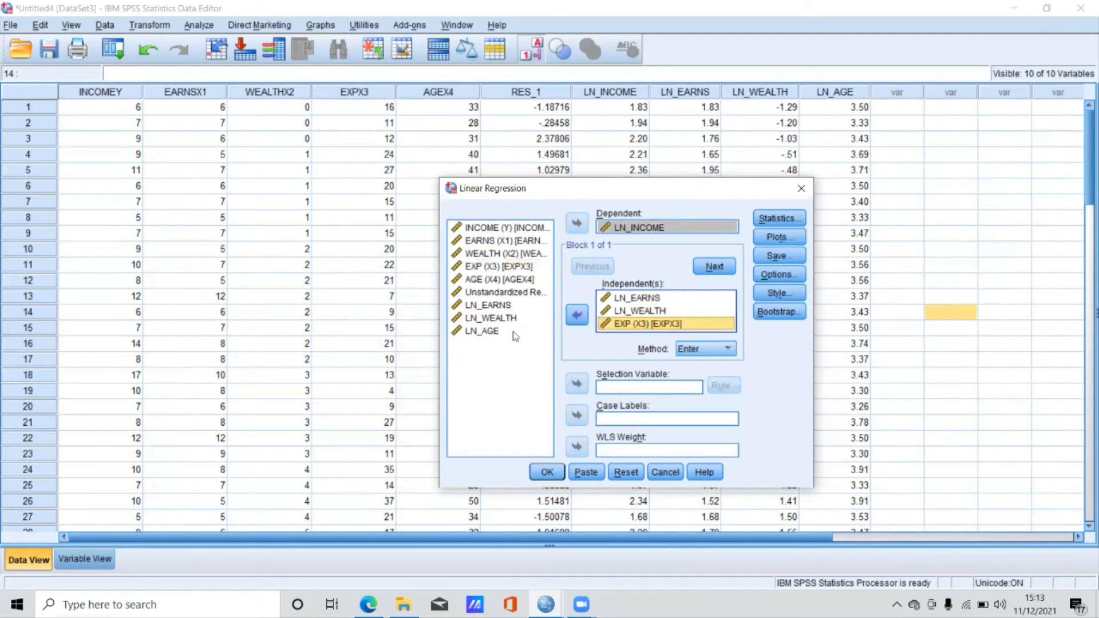
pyautogui.click(514, 333)
pyautogui.click(577, 315)
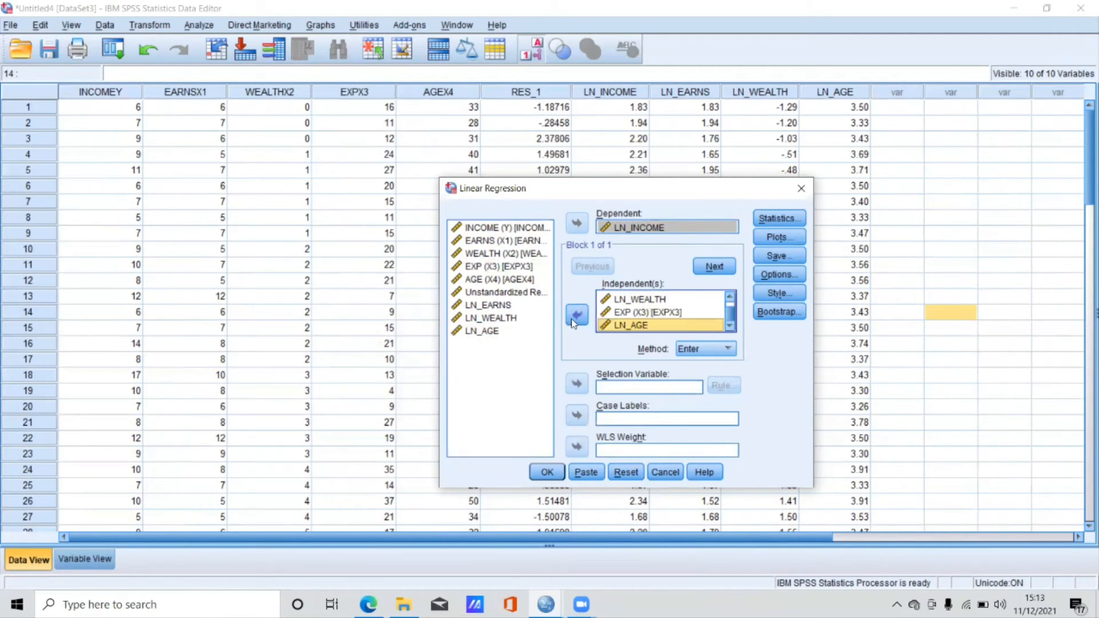
# Run the regression with unstandardized residuals saved to the dataset, and return to the data
pyautogui.click(778, 256)
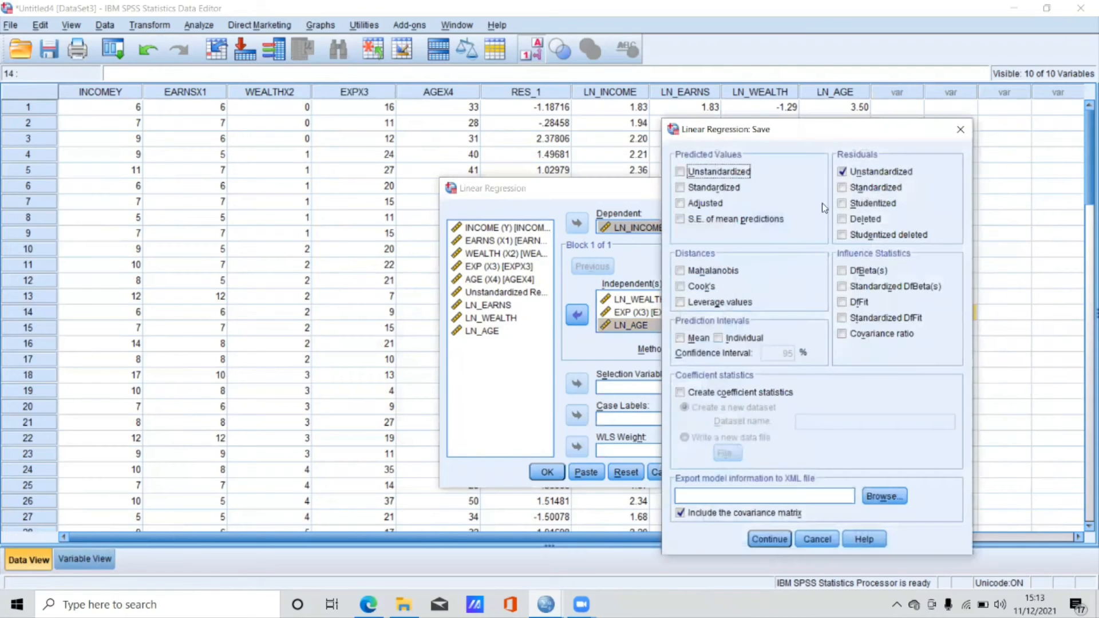
pyautogui.click(852, 175)
pyautogui.click(769, 540)
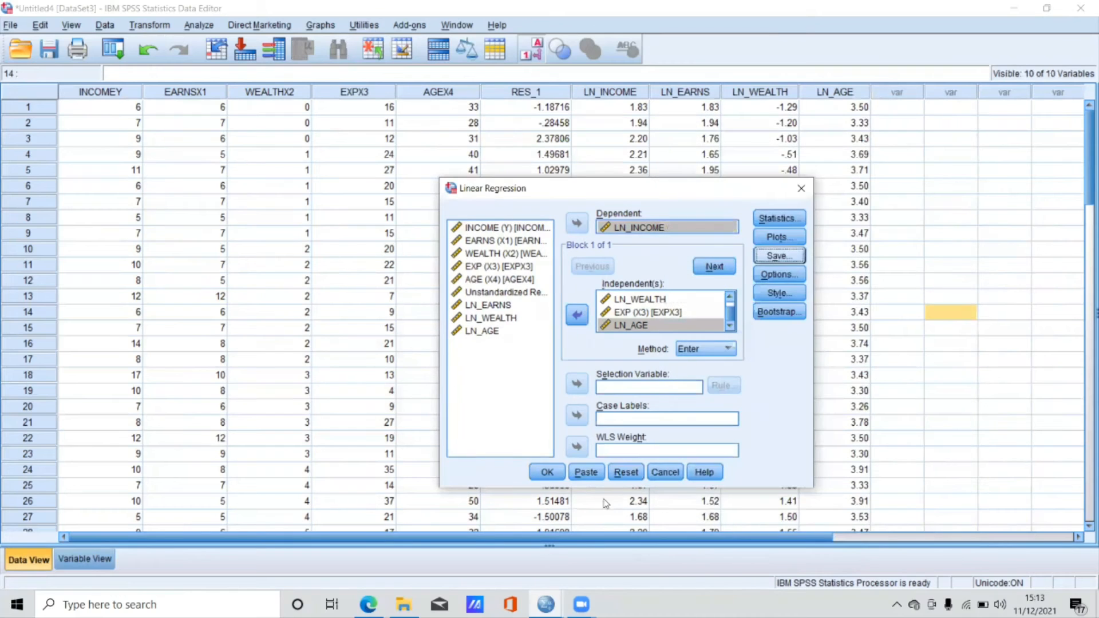
pyautogui.click(546, 473)
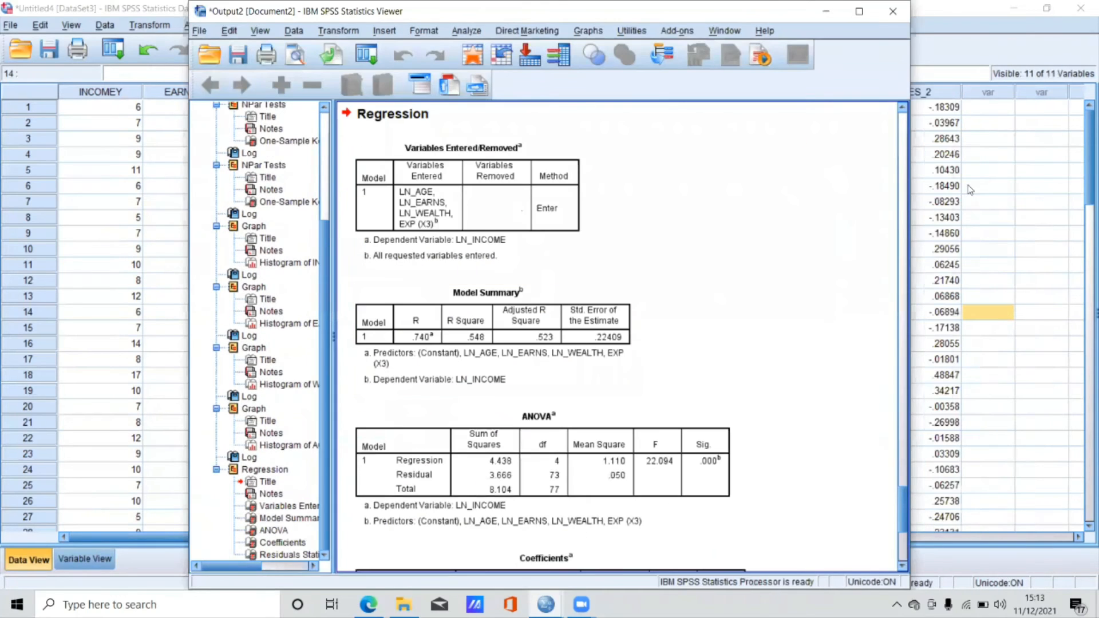
pyautogui.click(973, 186)
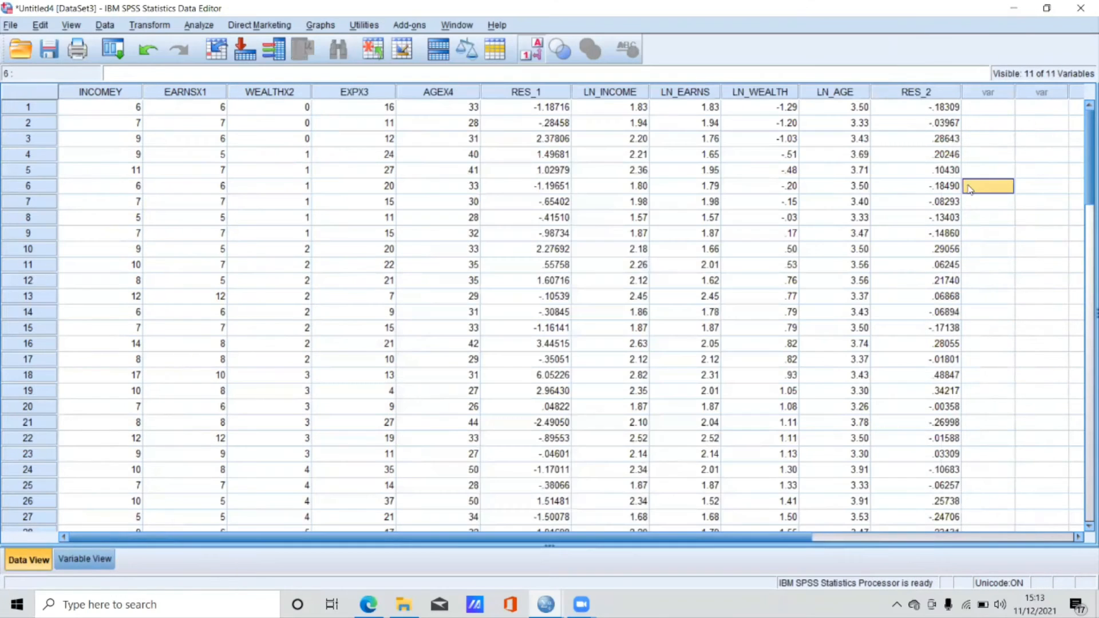
# Open the legacy one-sample Kolmogorov-Smirnov test and remove all untransformed variables, from INCOME (Y) to AGE (X4), from the test variables
pyautogui.click(198, 26)
pyautogui.moveTo(259, 261)
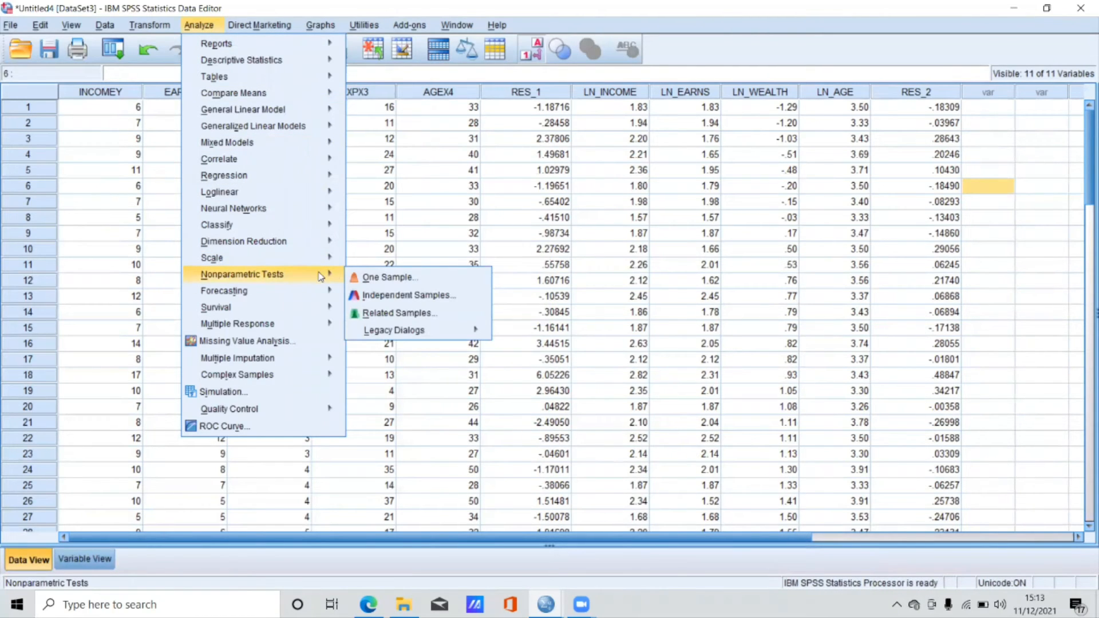
pyautogui.moveTo(399, 332)
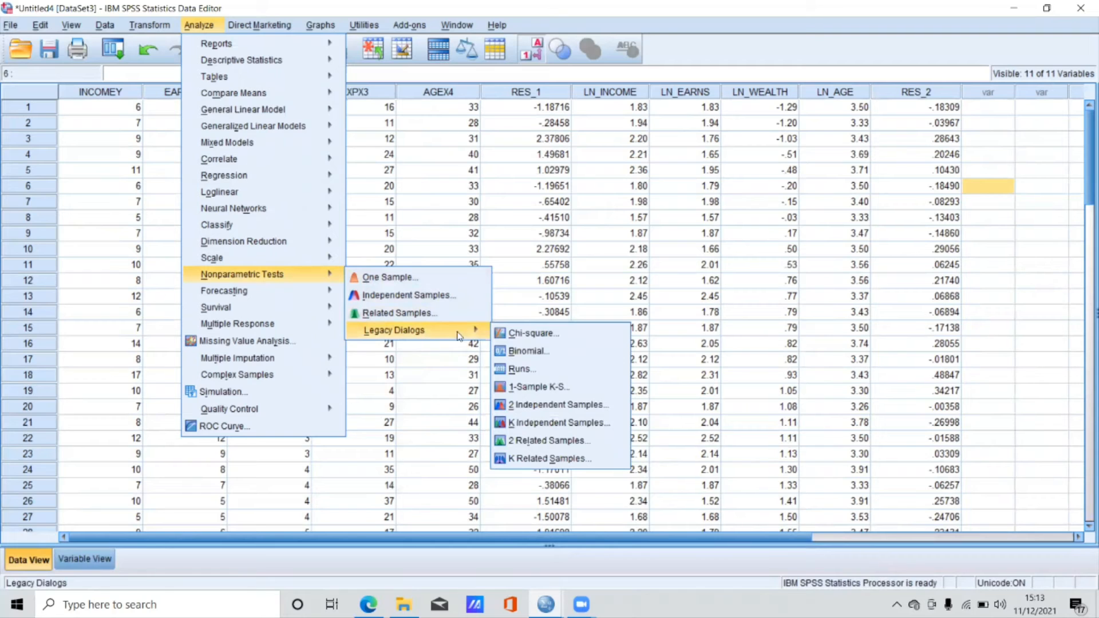
pyautogui.click(534, 388)
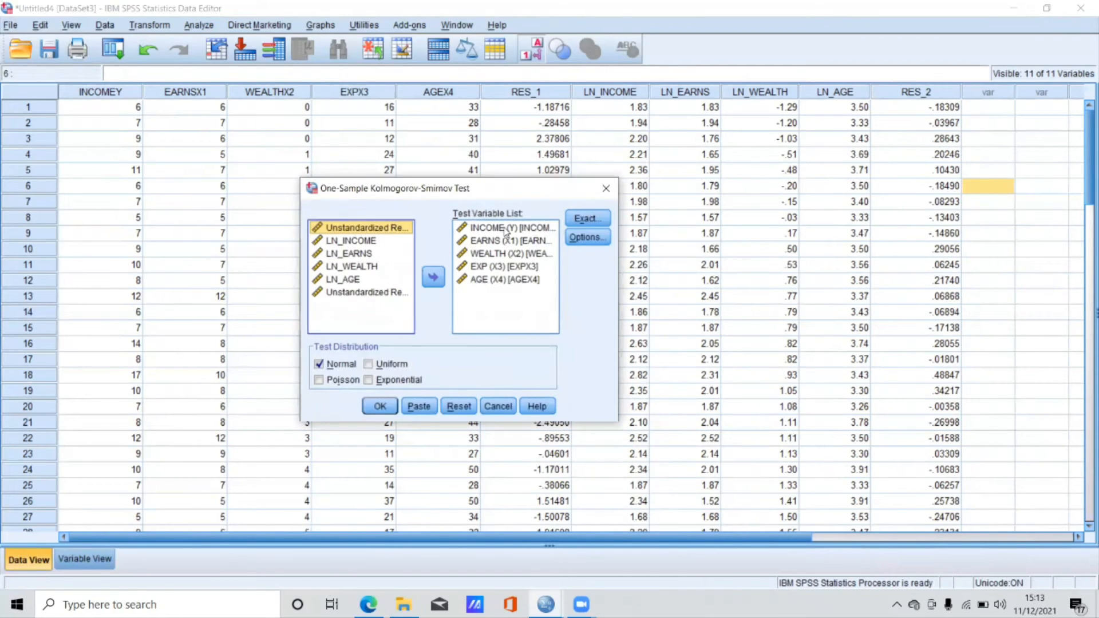
pyautogui.click(506, 227)
pyautogui.hotkey('shift', 'End')
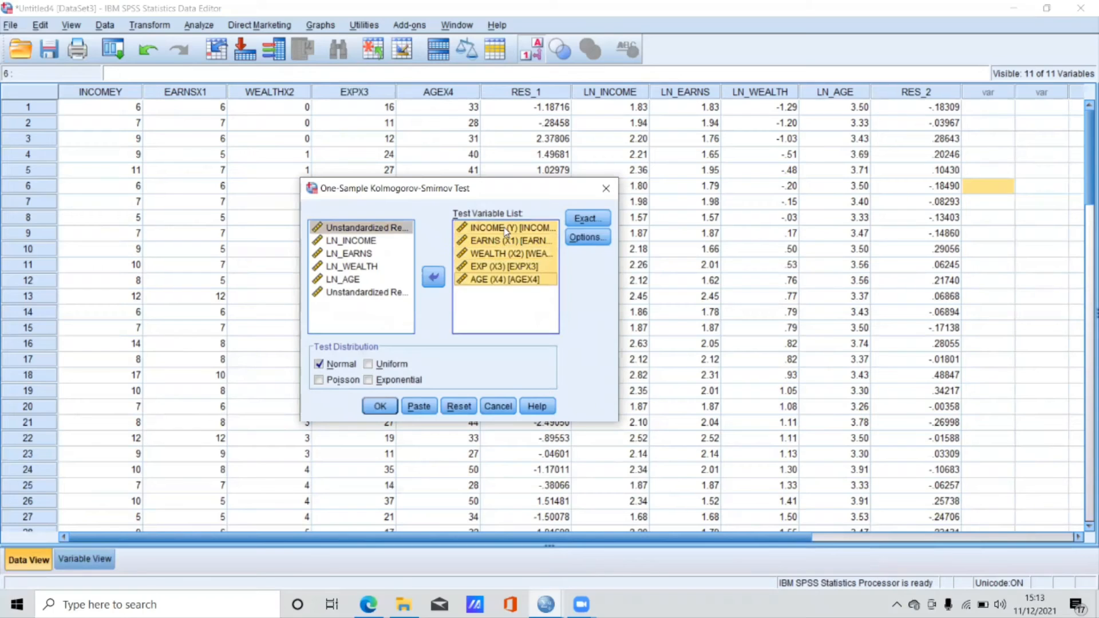
pyautogui.click(434, 277)
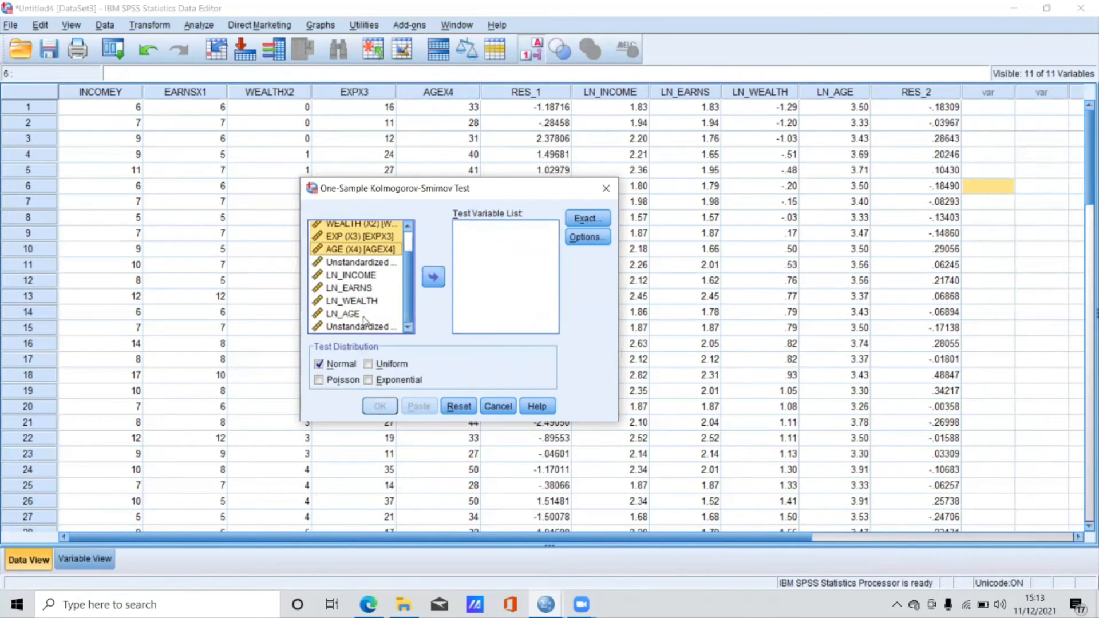
# Add LN_INCOME, LN_EARNS, LN_WEALTH, EXP (X3) and LN_AGE as the Kolmogorov-Smirnov test variables
pyautogui.click(370, 276)
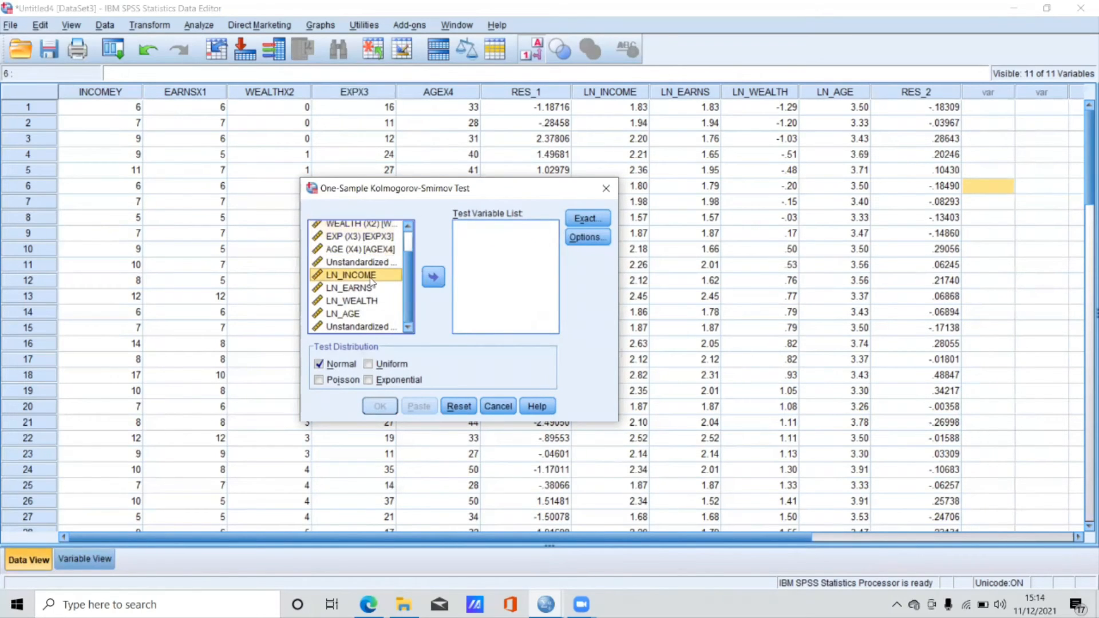
pyautogui.hotkey('shift', 'Down')
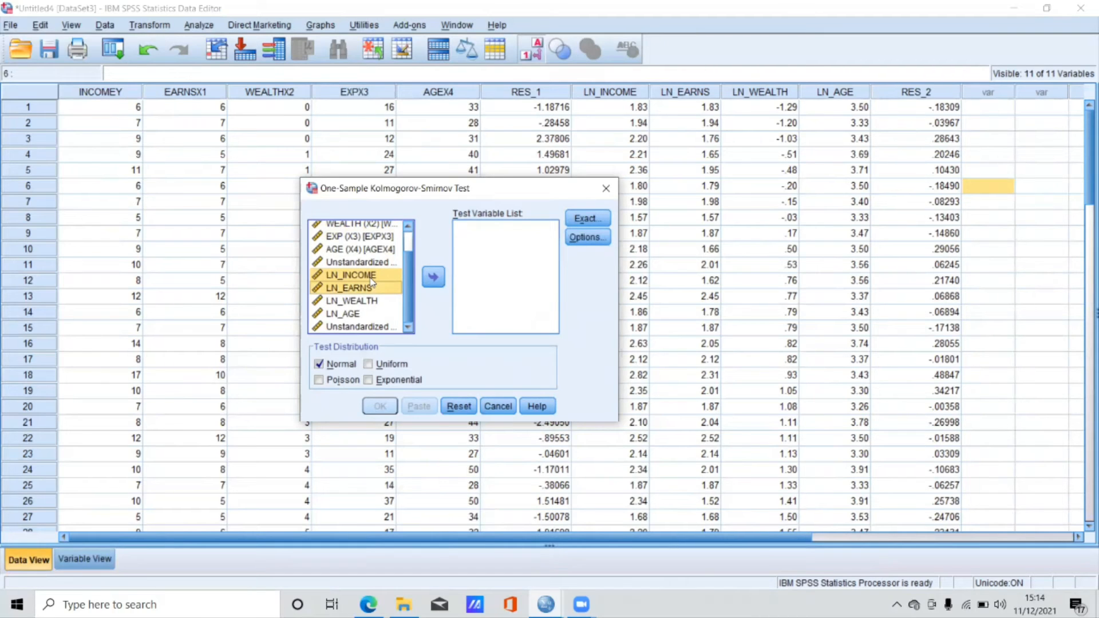
pyautogui.hotkey('shift', 'Down')
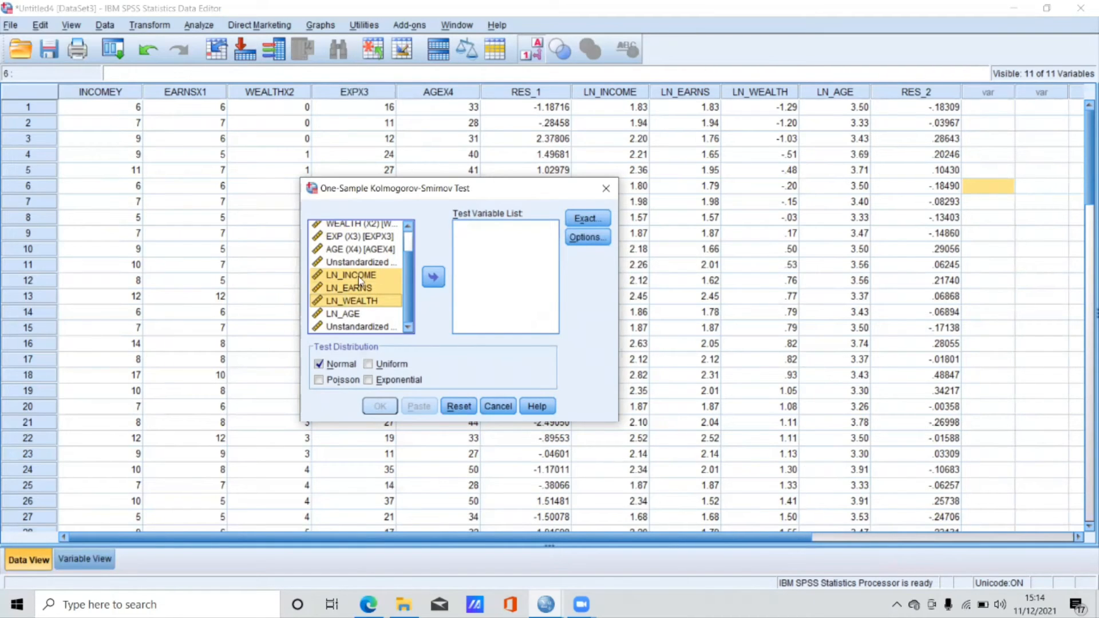
pyautogui.click(433, 277)
pyautogui.click(387, 268)
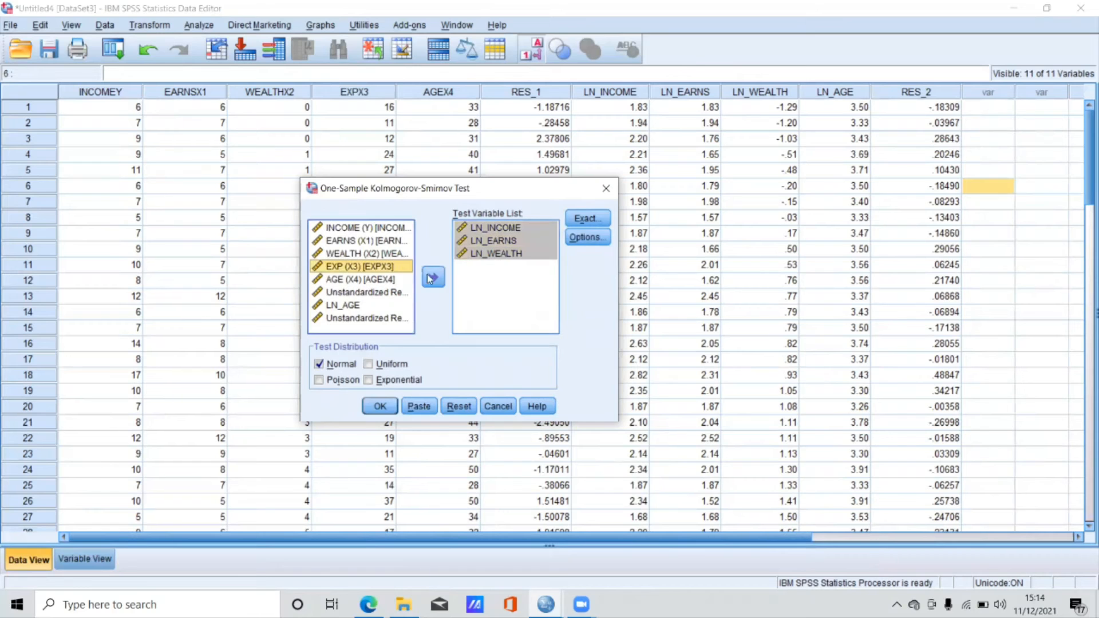
pyautogui.click(433, 277)
pyautogui.click(383, 292)
pyautogui.click(431, 279)
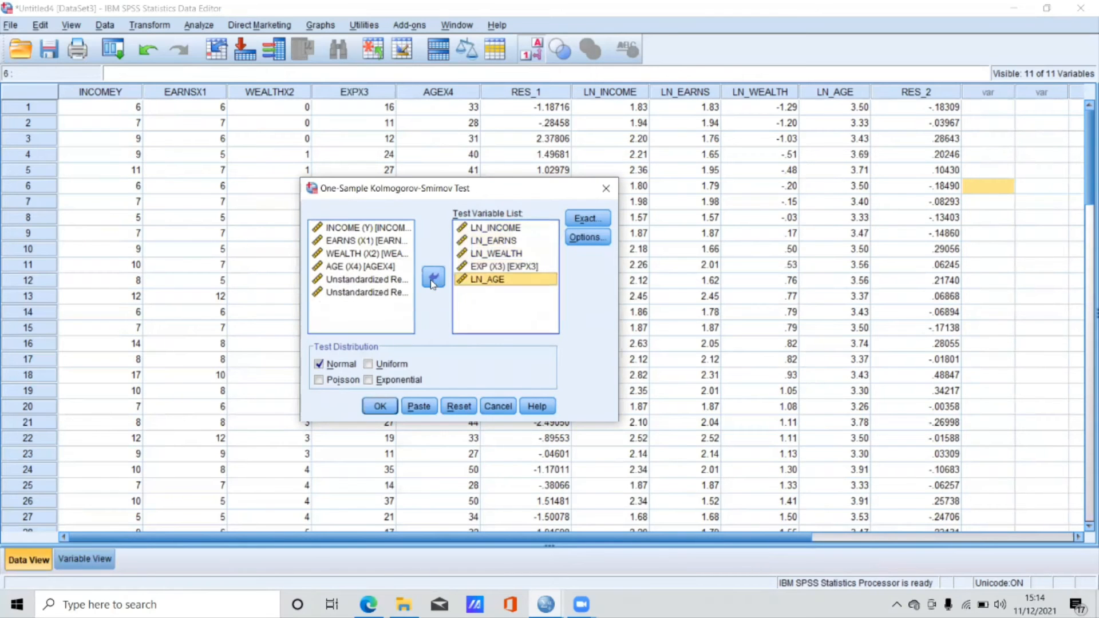
# Run the normality test on these variables, review its results in the enlarged output and return to the data
pyautogui.click(380, 406)
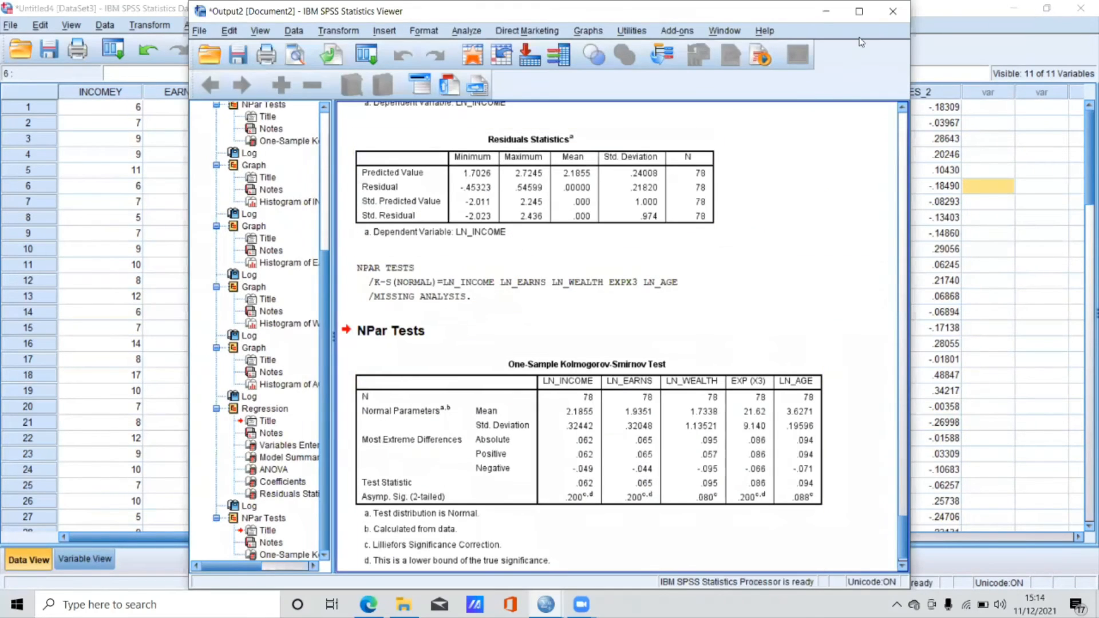
pyautogui.click(859, 11)
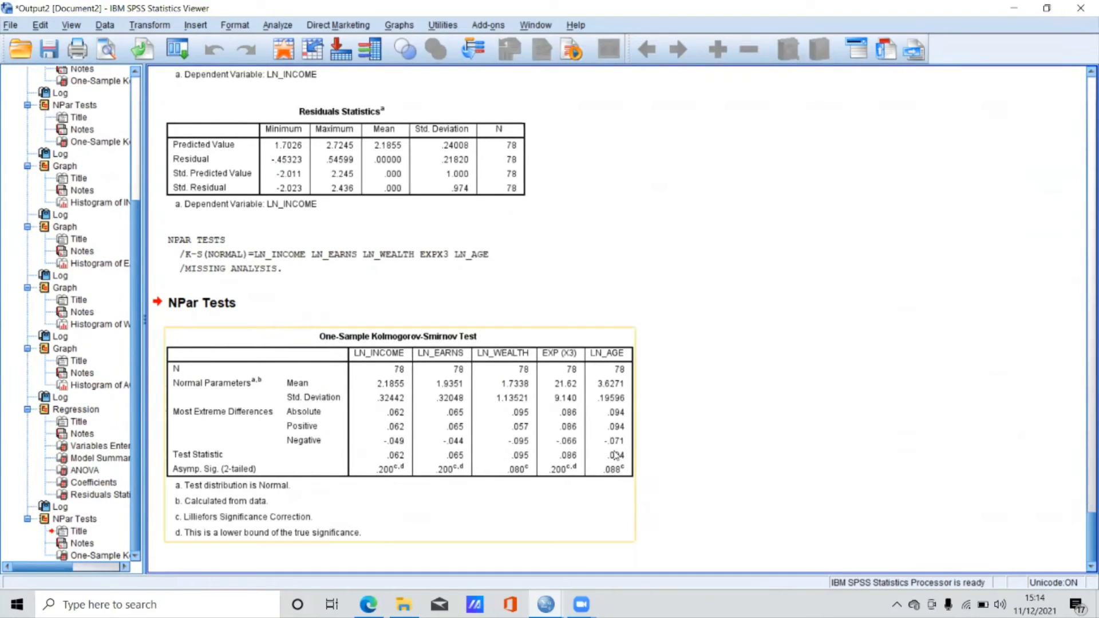
pyautogui.click(1009, 7)
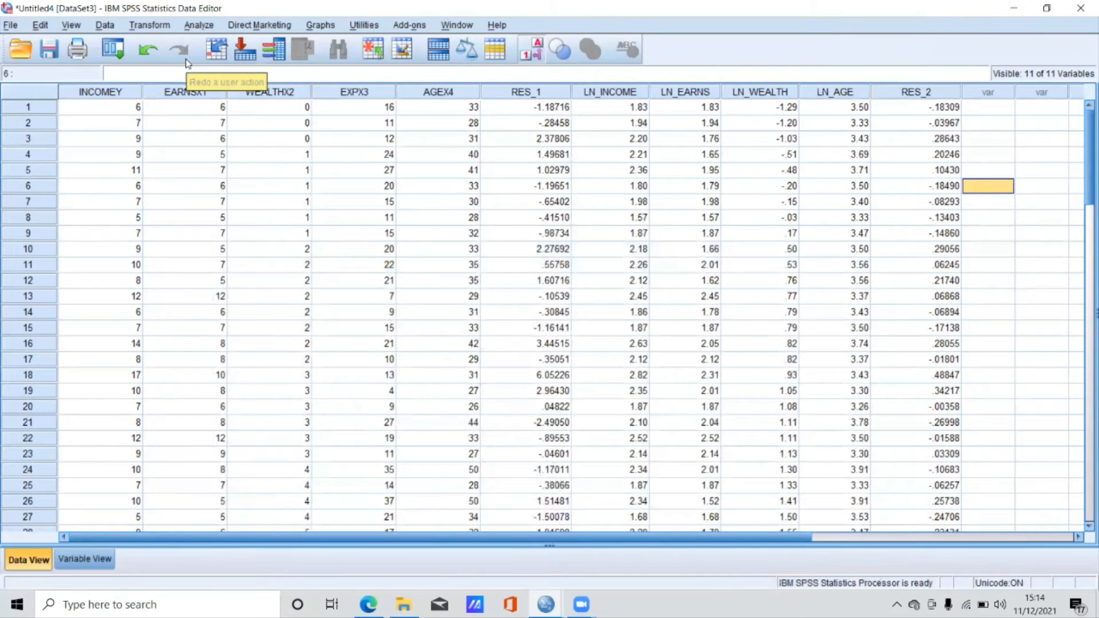
# Reopen the one-sample Kolmogorov-Smirnov test and clear LN_INCOME, LN_EARNS, LN_WEALTH, EXP (X3) and LN_AGE from the test variables
pyautogui.click(200, 26)
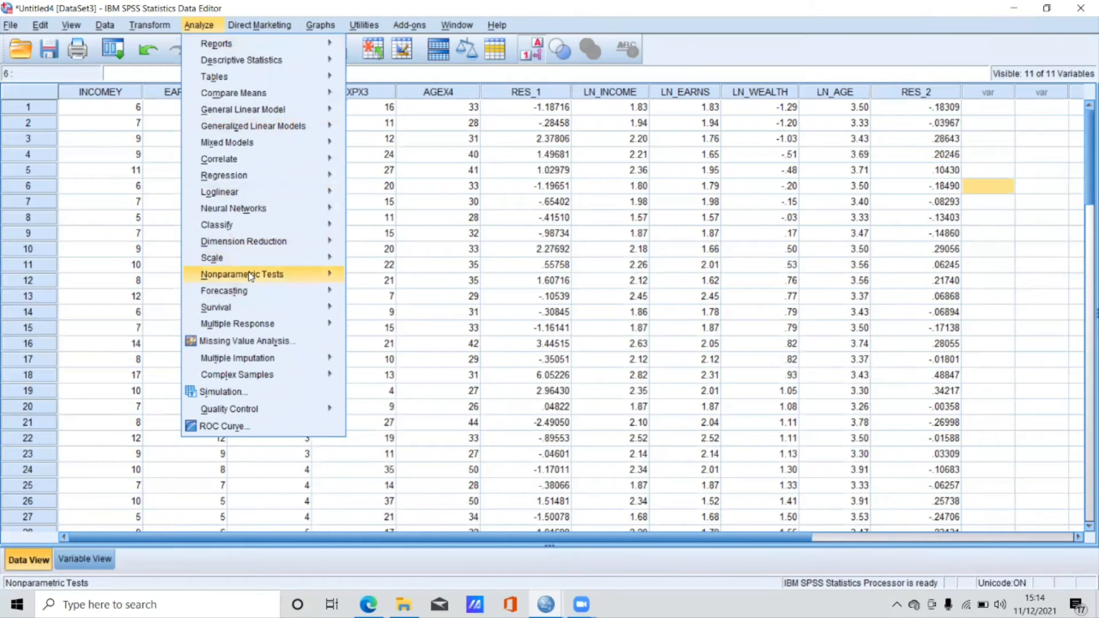
pyautogui.moveTo(309, 274)
pyautogui.moveTo(401, 330)
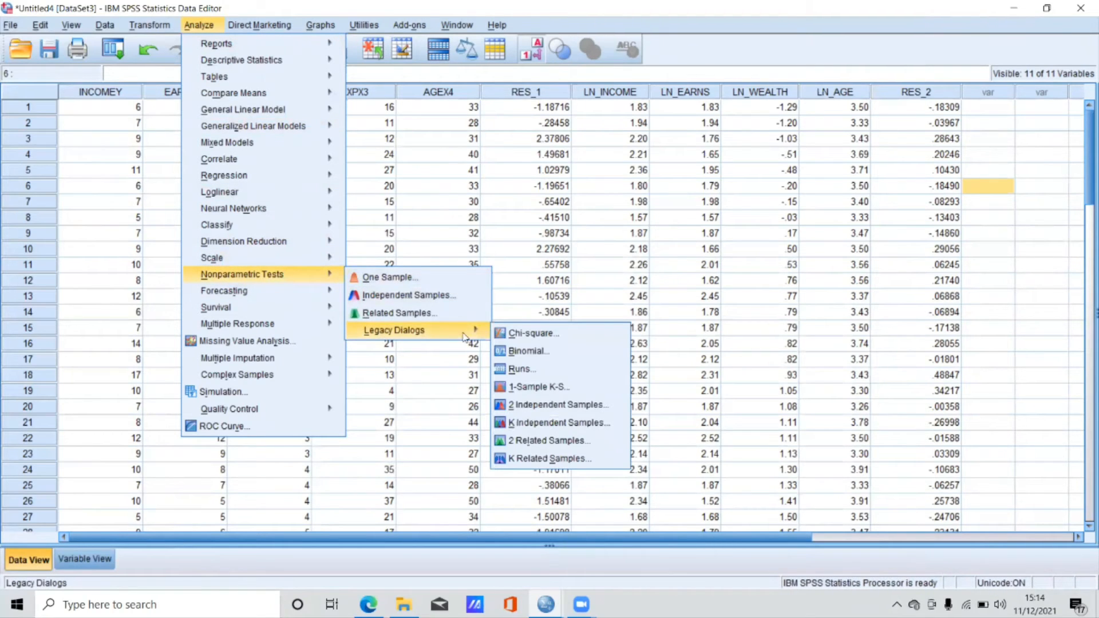
pyautogui.click(532, 393)
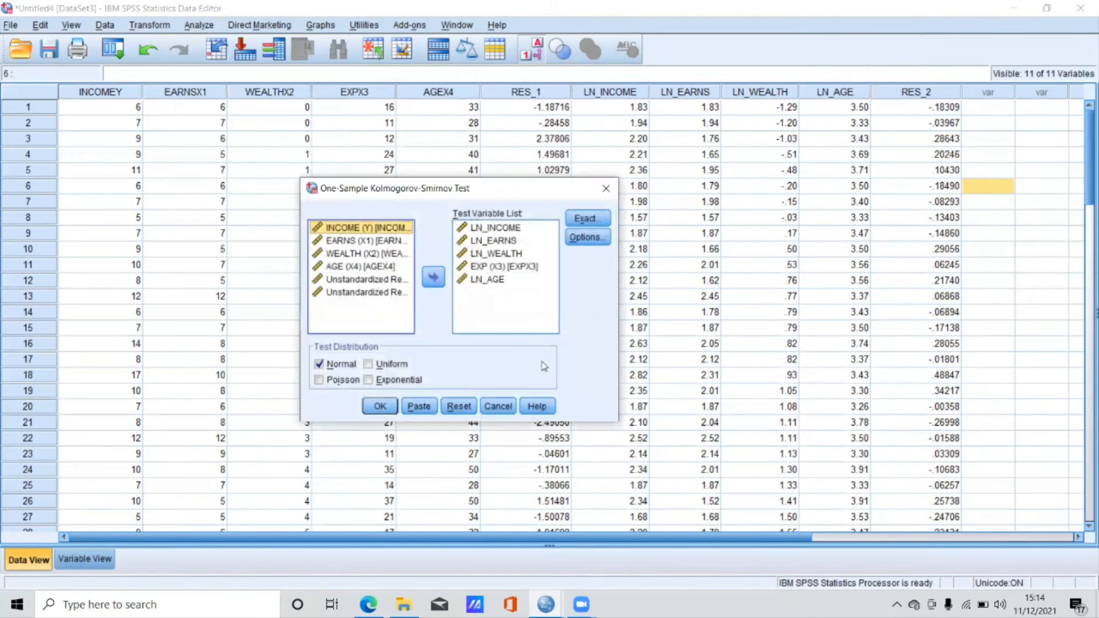
pyautogui.click(506, 231)
pyautogui.hotkey('shift', 'Down')
pyautogui.hotkey('shift', 'Down')
pyautogui.hotkey('shift', 'Down')
pyautogui.hotkey('shift', 'Down')
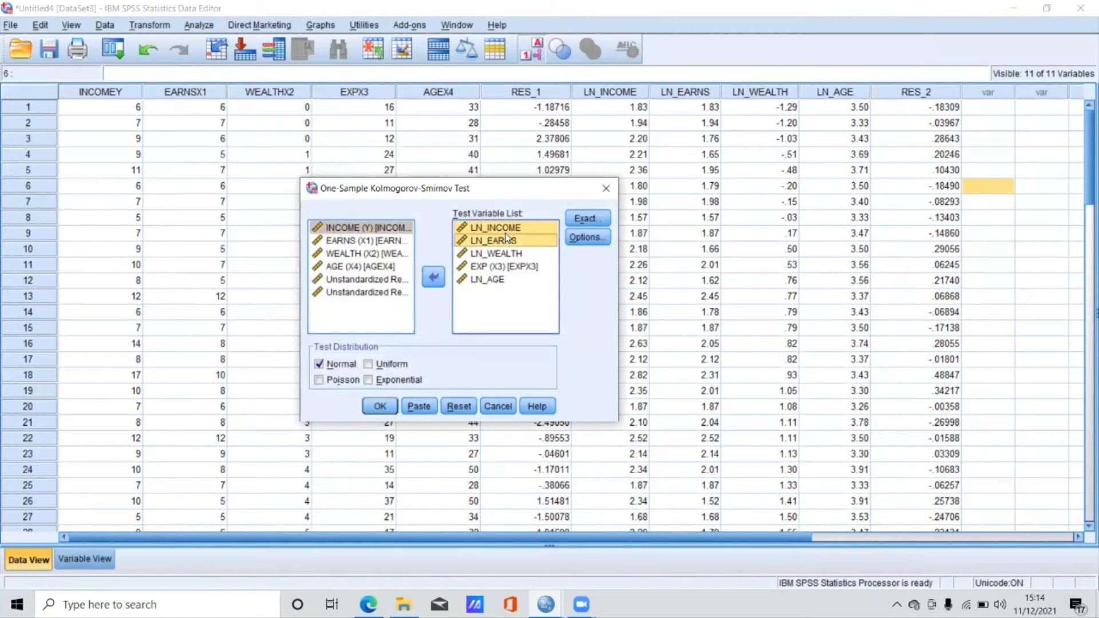
pyautogui.click(433, 277)
# Run the normality test on the new regression's unstandardized residual (RES_2) and examine the result in the enlarged output
pyautogui.scroll(-1, 379, 300)
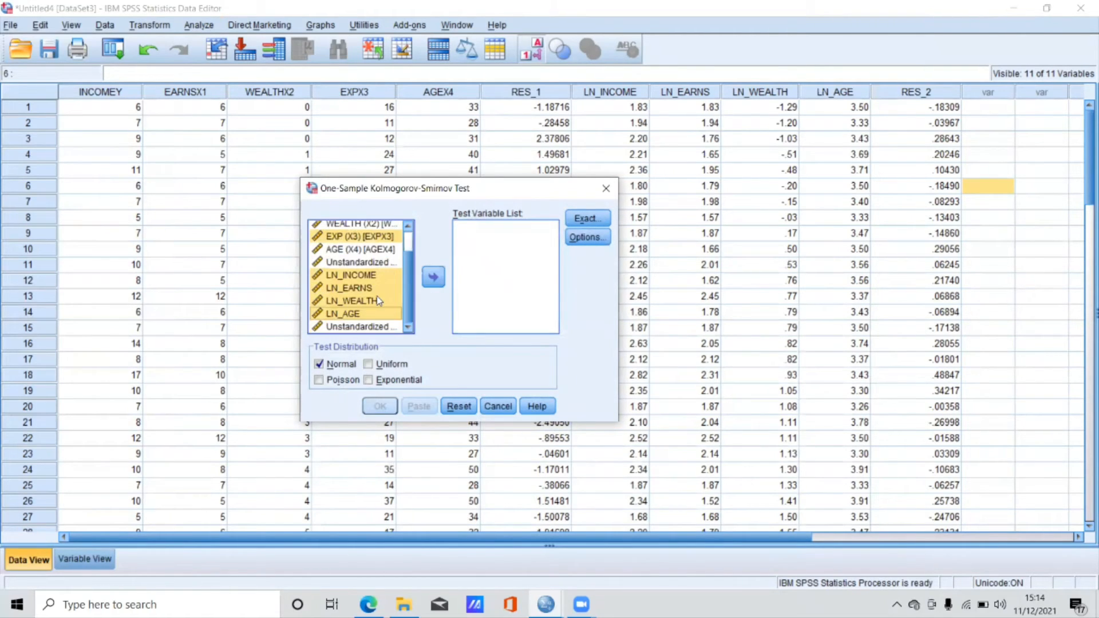
pyautogui.click(379, 327)
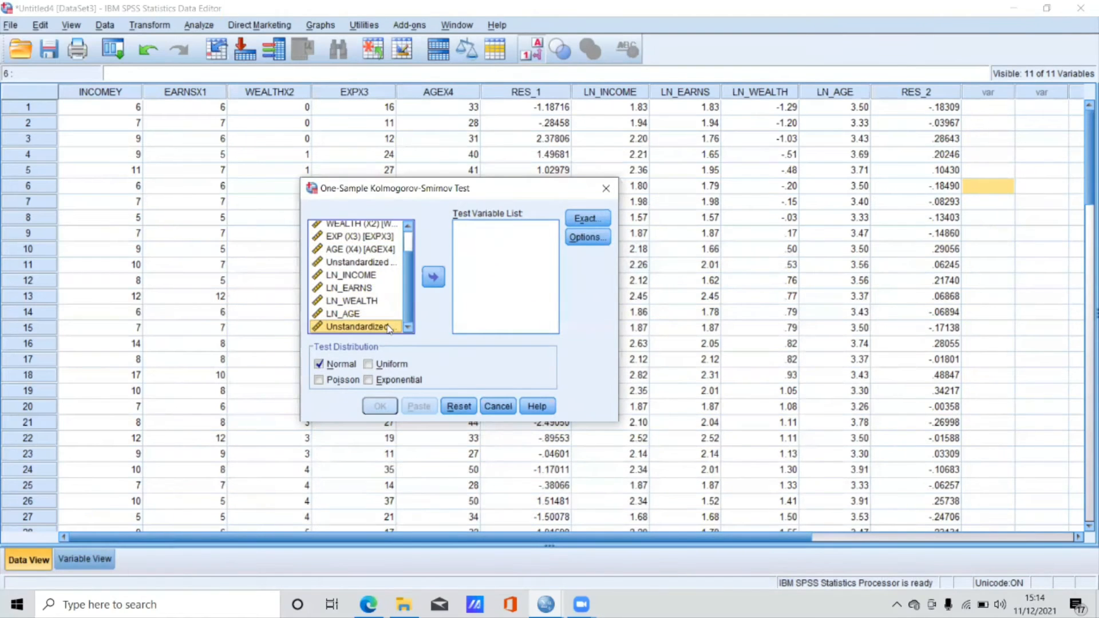
pyautogui.click(434, 277)
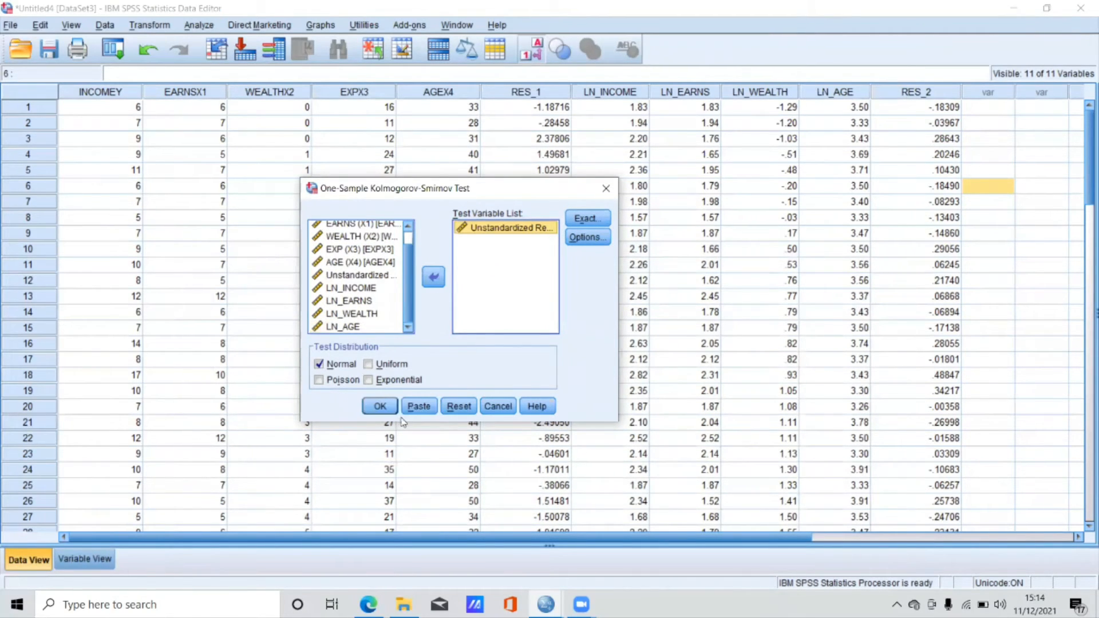
pyautogui.click(378, 405)
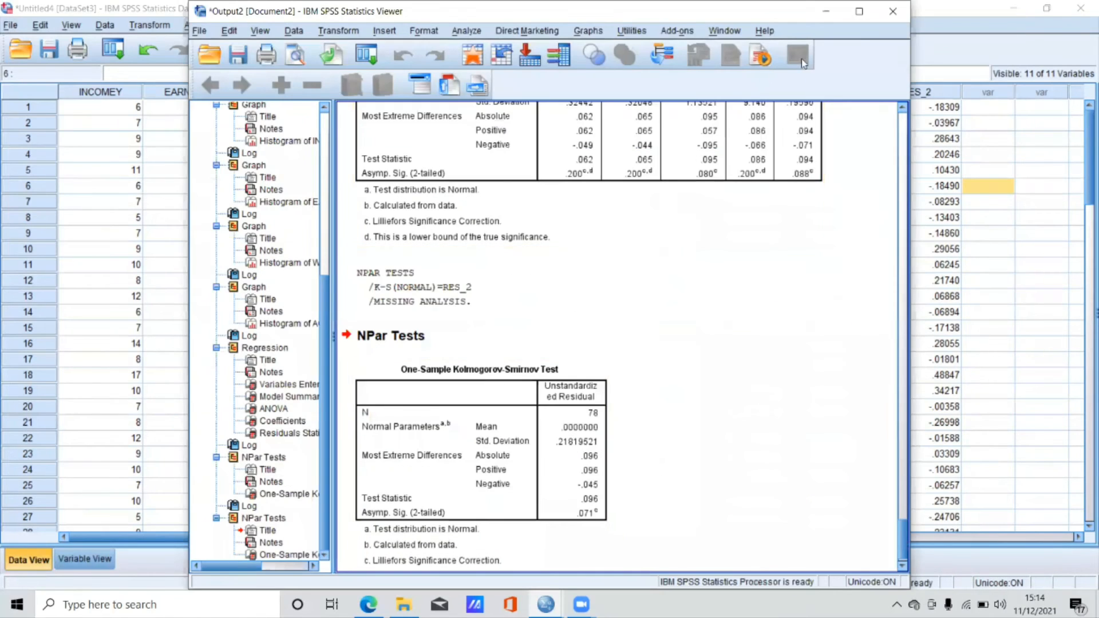
pyautogui.click(859, 11)
pyautogui.click(346, 447)
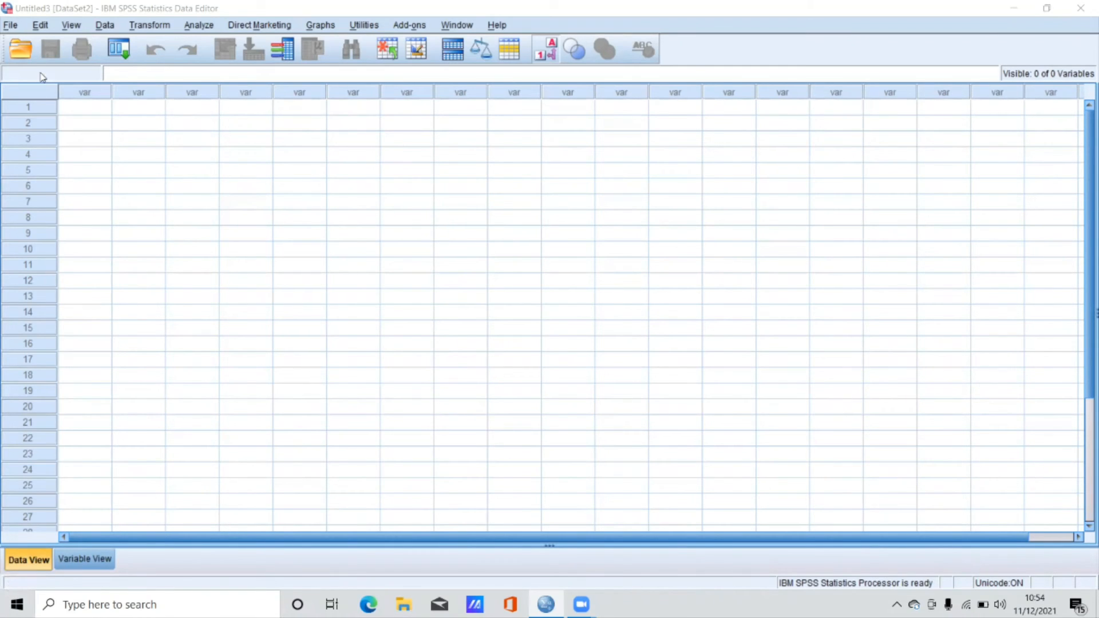
# Import the Excel file DATA PENYEMBUHAN UJI MULTIKOLINIERITAS.xlsx from PERTEMUAN 13, reading variable names from the first row of Sheet1
pyautogui.click(118, 49)
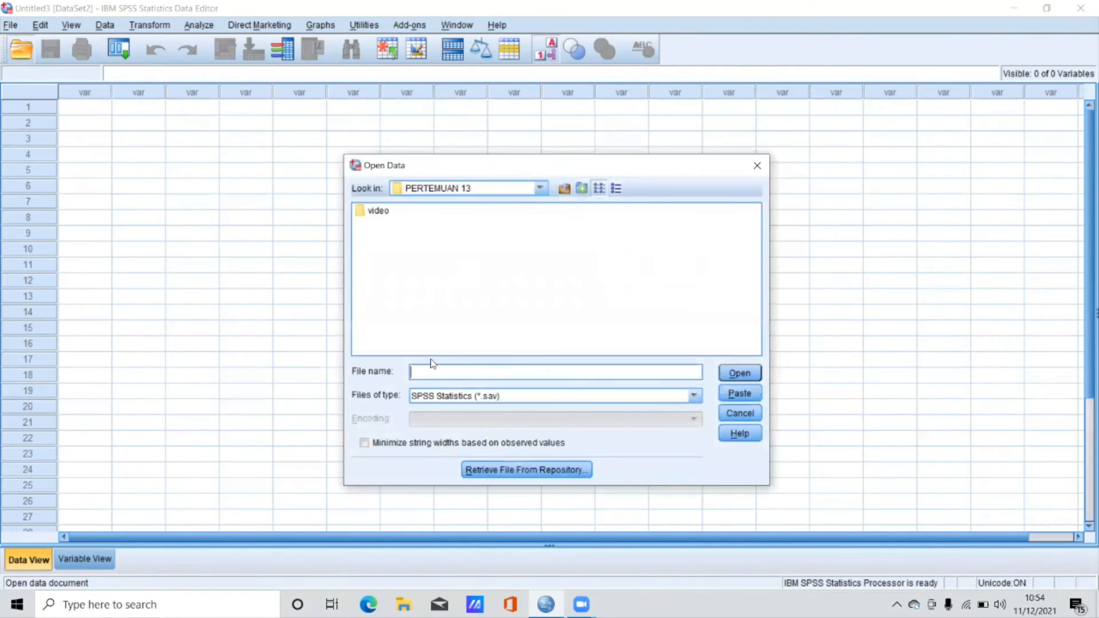
pyautogui.click(694, 396)
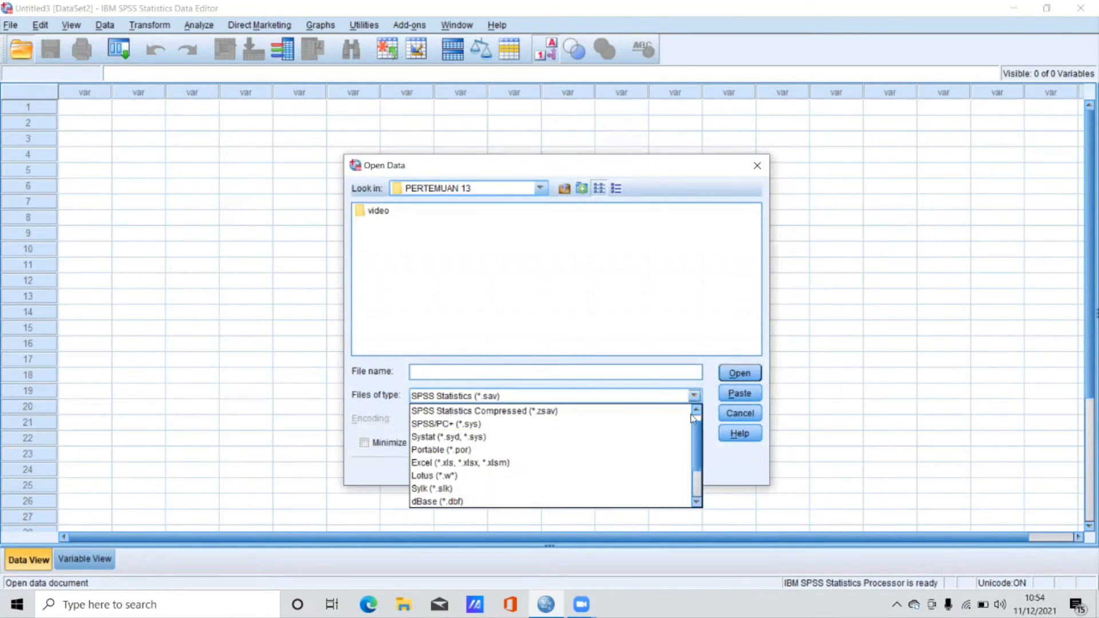
pyautogui.click(679, 463)
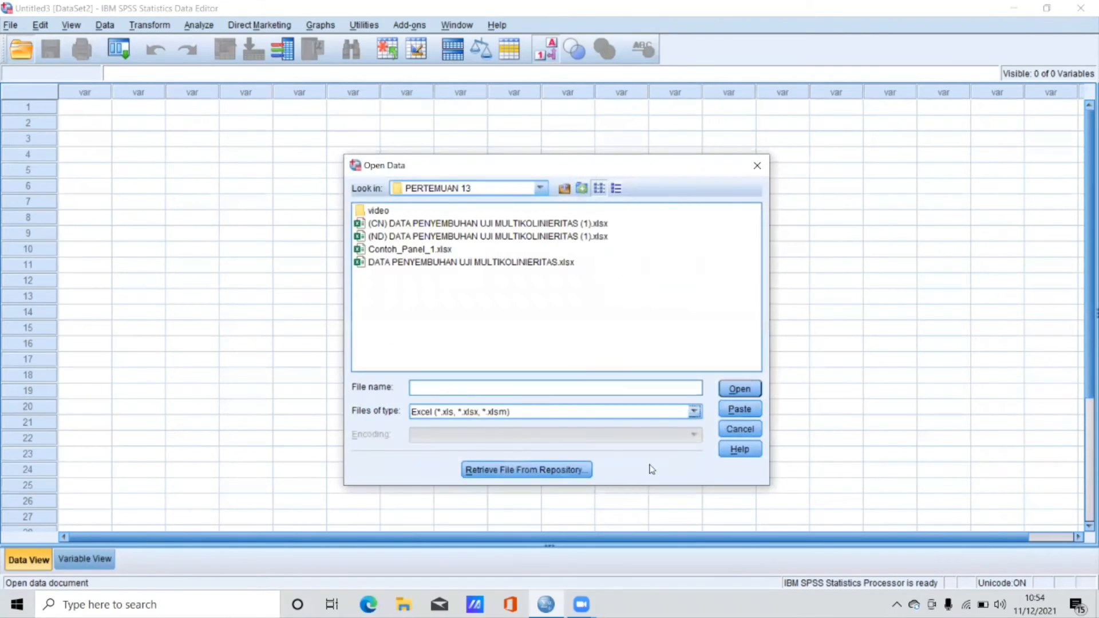
pyautogui.click(448, 263)
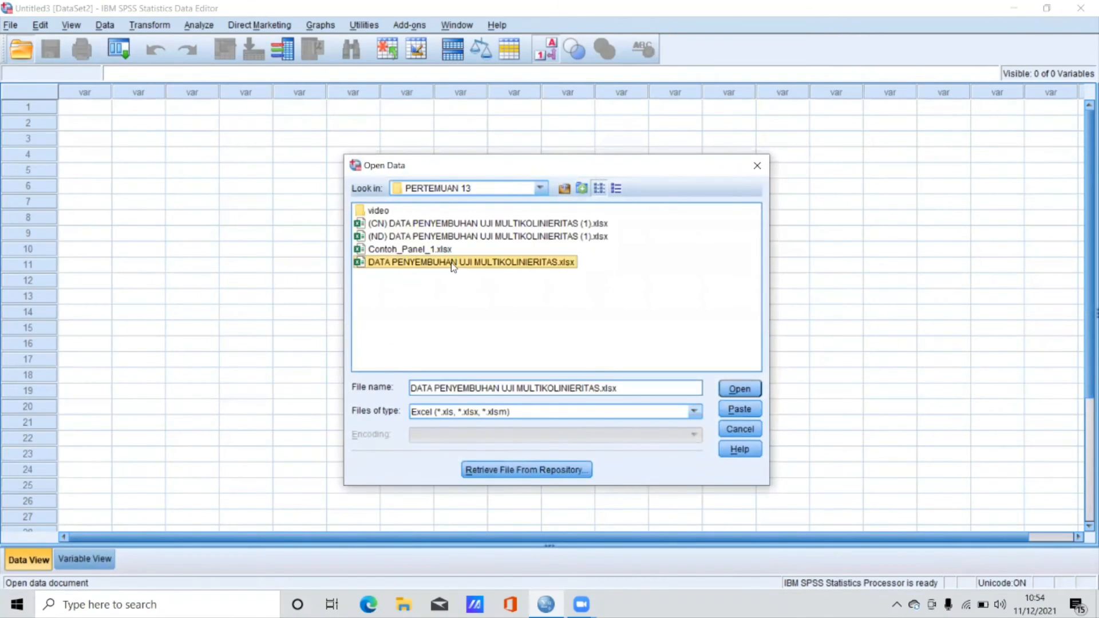
pyautogui.click(739, 389)
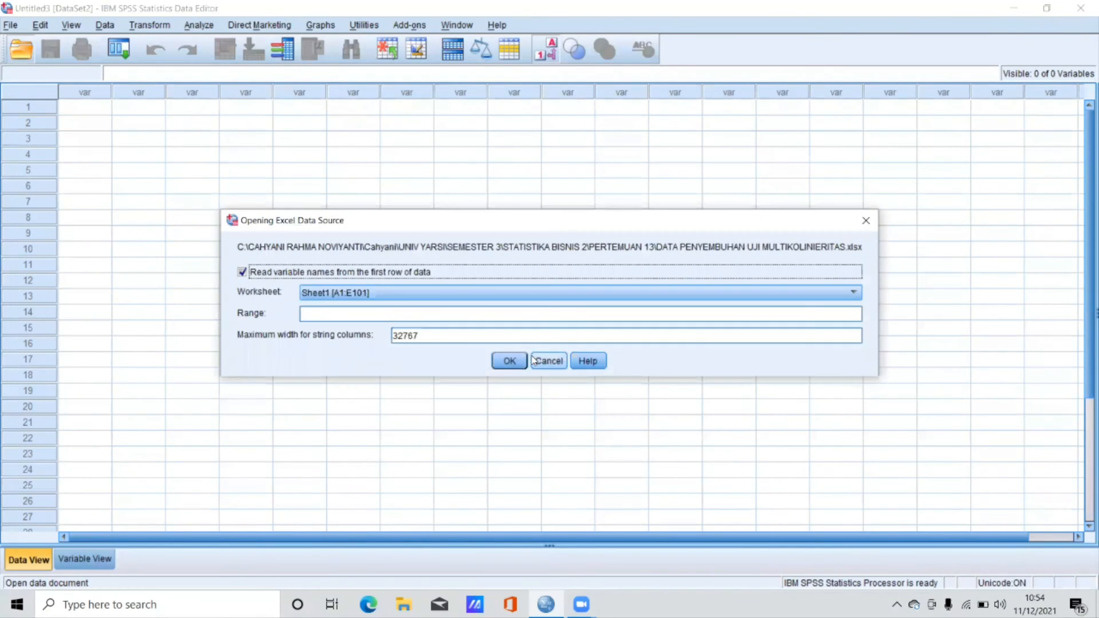
pyautogui.click(507, 362)
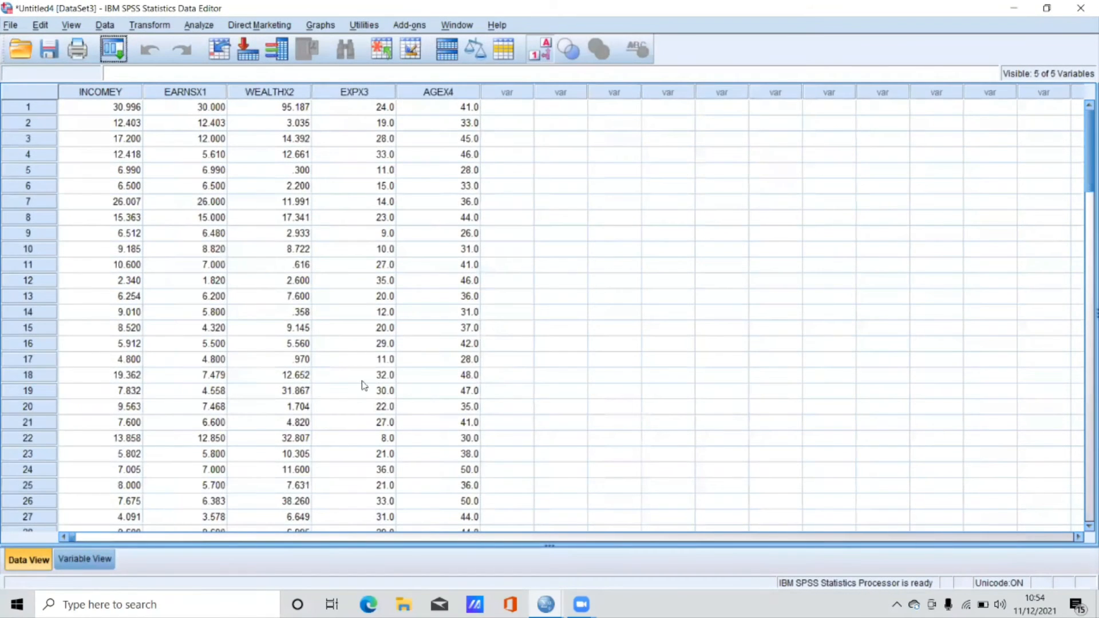
# Set the decimals of INCOMEY, EARNSX1, WEALTHX2, EXPX3 and AGEX4 to 0 and return to the data
pyautogui.click(88, 561)
pyautogui.click(254, 87)
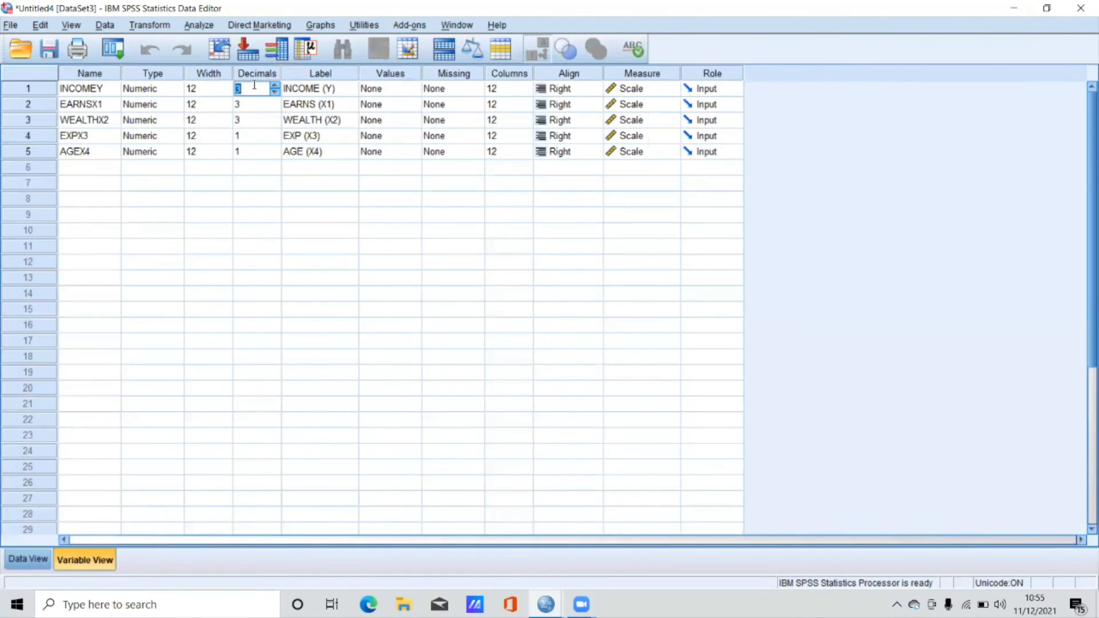
pyautogui.click(255, 103)
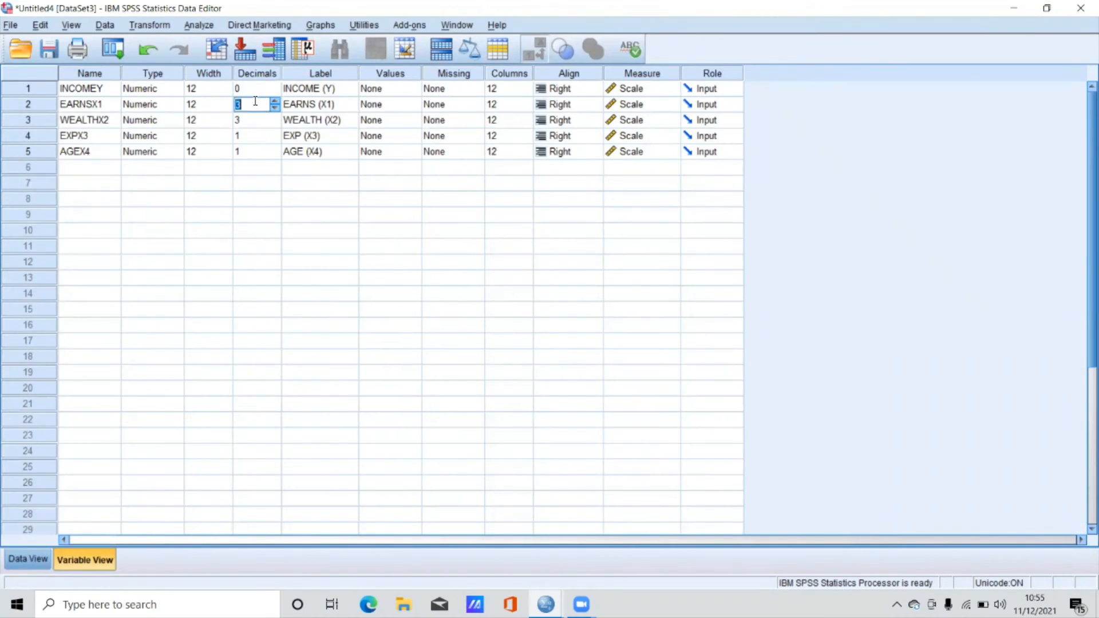
pyautogui.click(256, 119)
pyautogui.write('0')
pyautogui.click(258, 135)
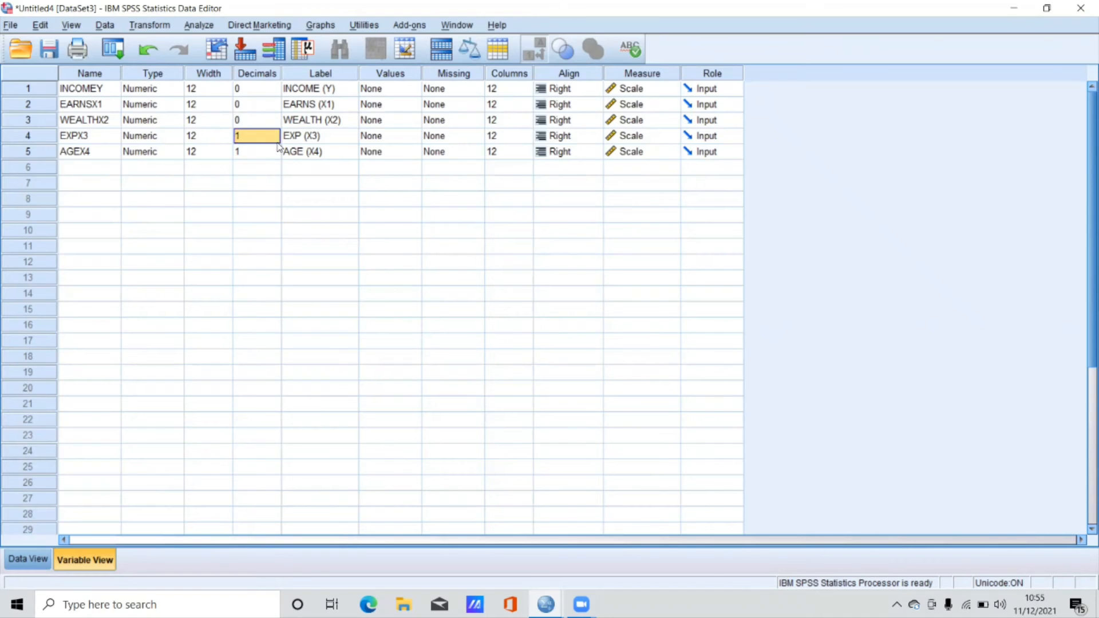
pyautogui.write('0')
pyautogui.click(269, 151)
pyautogui.write('0')
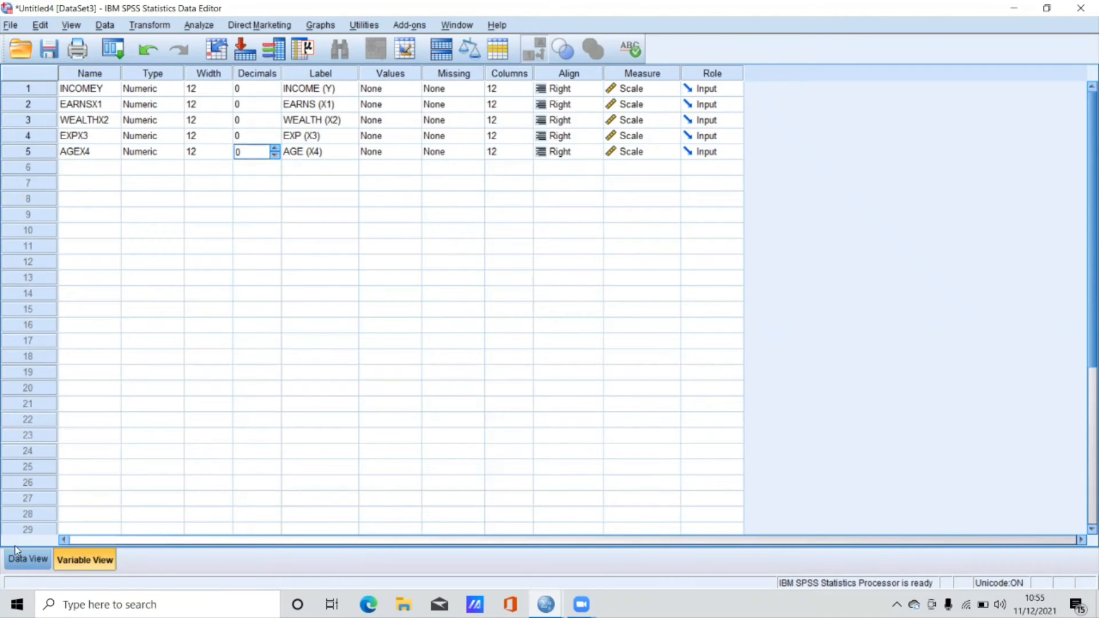
pyautogui.click(18, 558)
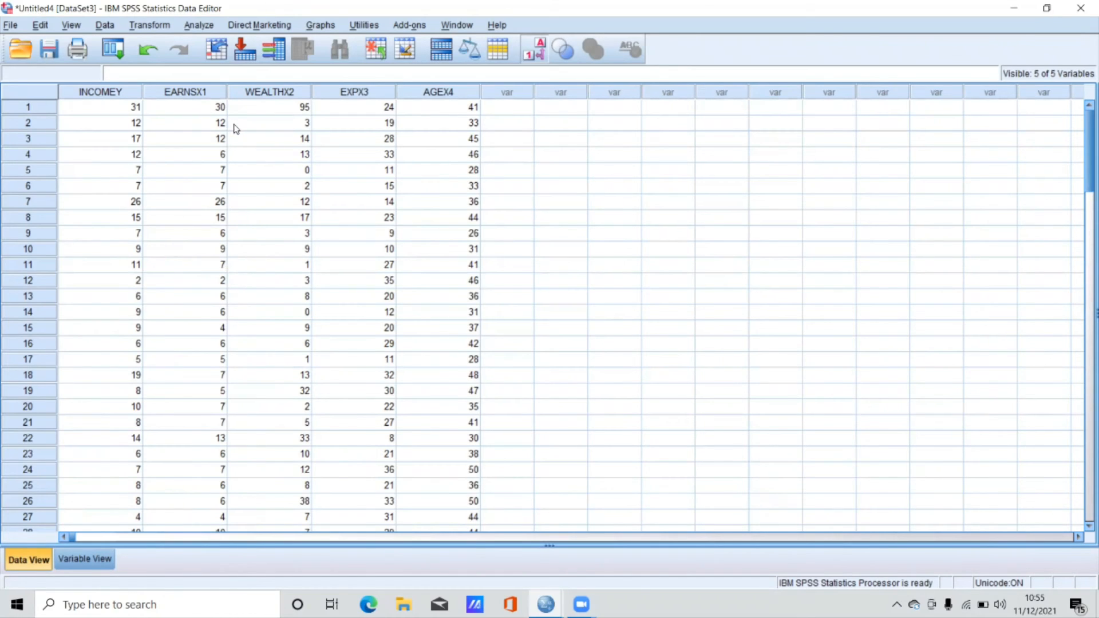
# Set up a linear regression with INCOME (Y) as dependent and EARNS (X1), WEALTH (X2), EXP (X3) and AGE (X4) as independent variables
pyautogui.click(193, 29)
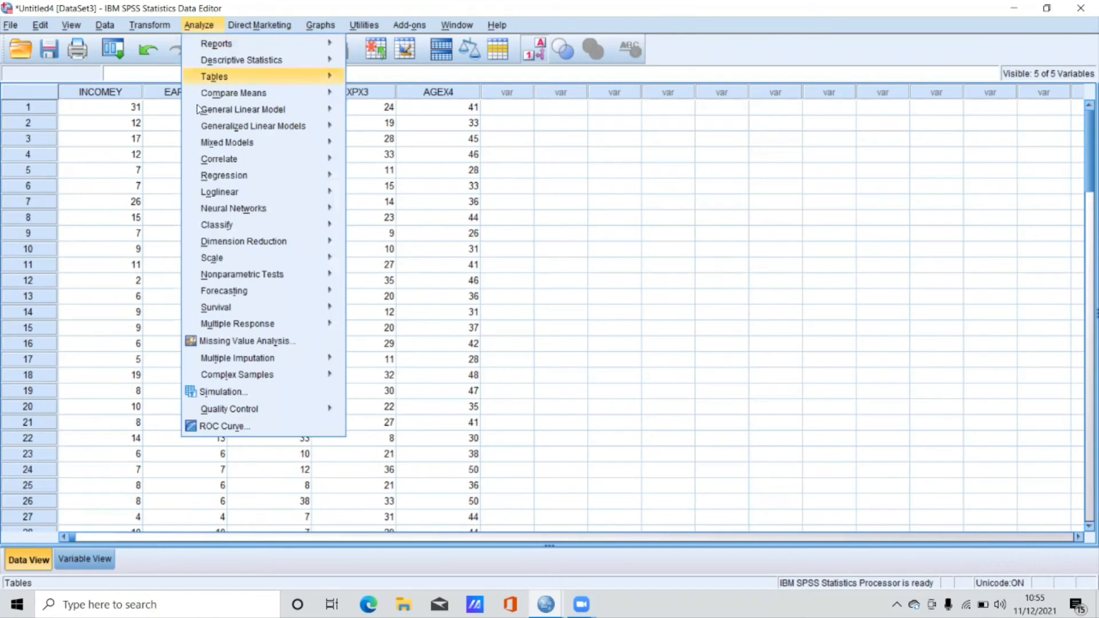
pyautogui.moveTo(221, 172)
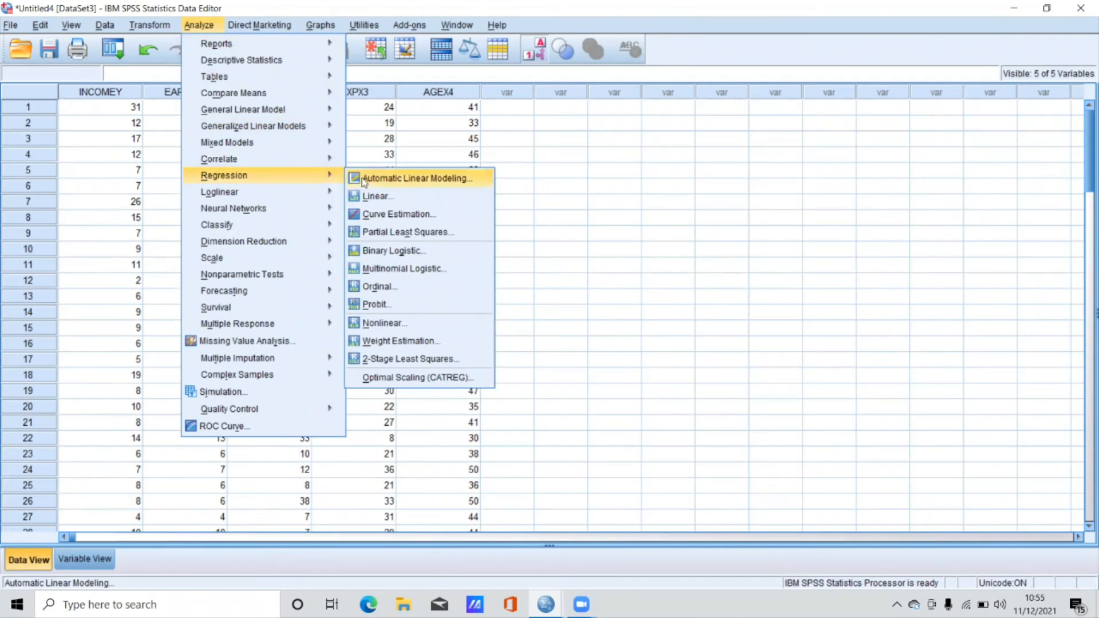
pyautogui.click(374, 197)
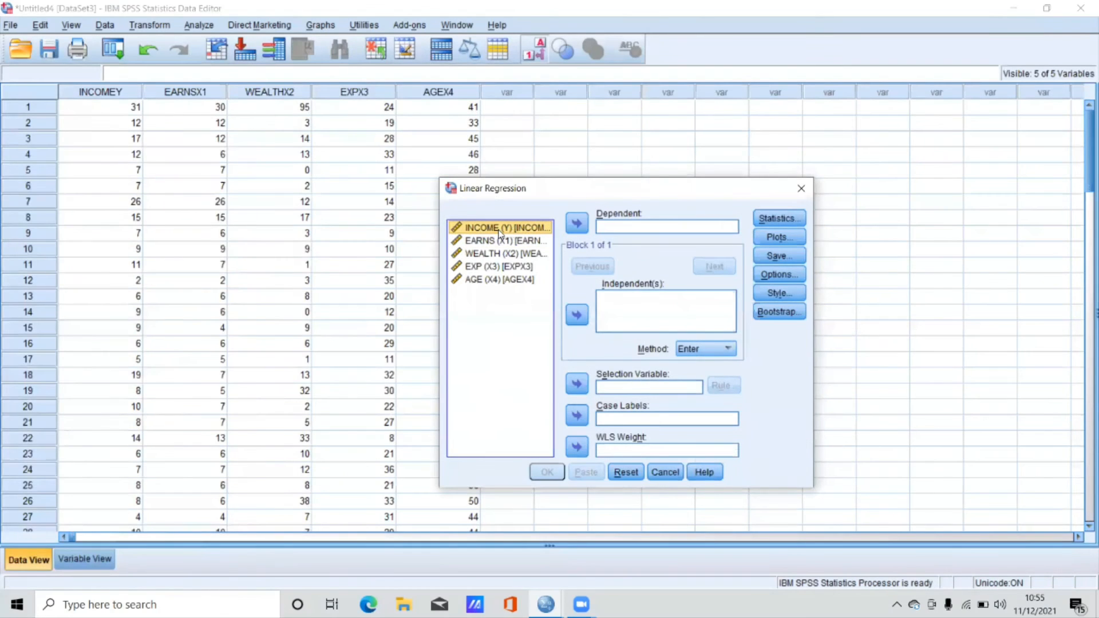
pyautogui.click(577, 225)
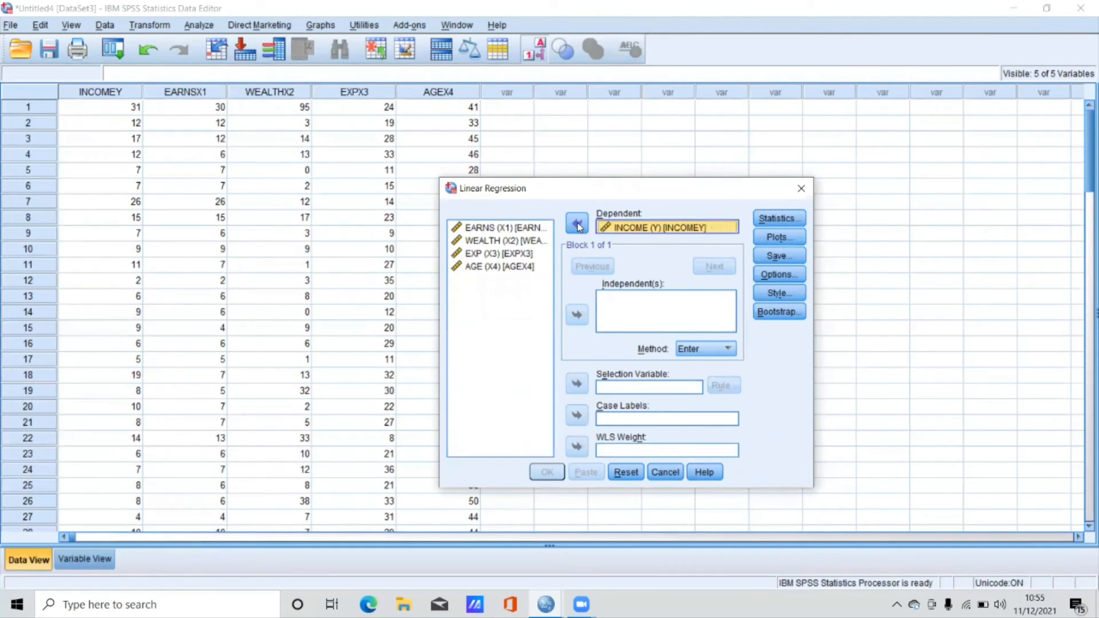
pyautogui.click(527, 228)
pyautogui.hotkey('shift', 'Down')
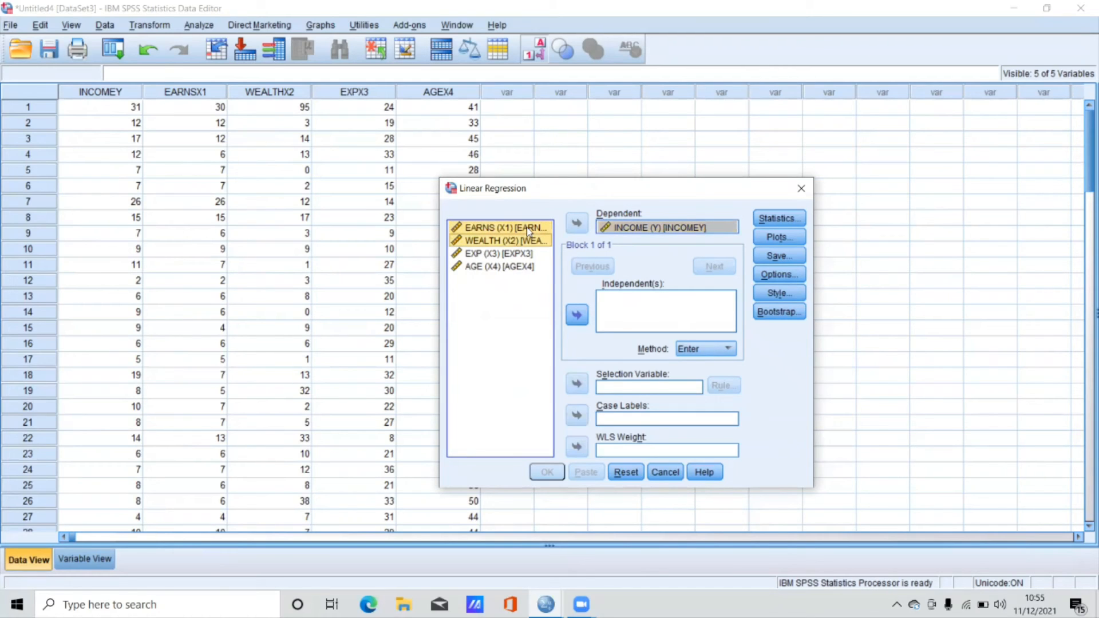
pyautogui.hotkey('shift', 'Down')
pyautogui.hotkey('shift', 'Down')
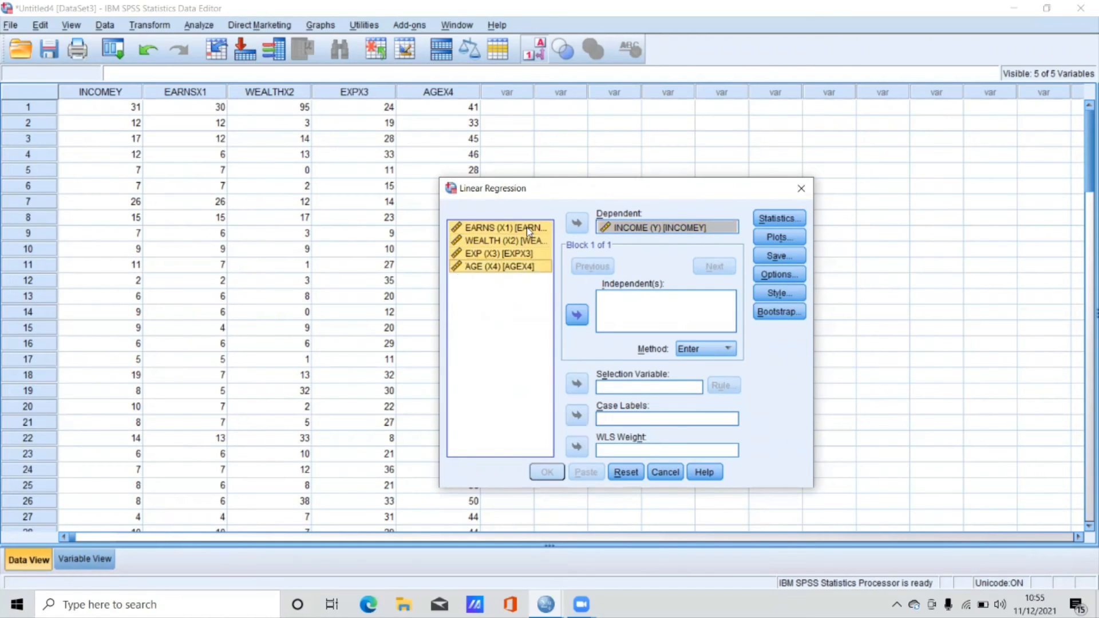
pyautogui.click(575, 318)
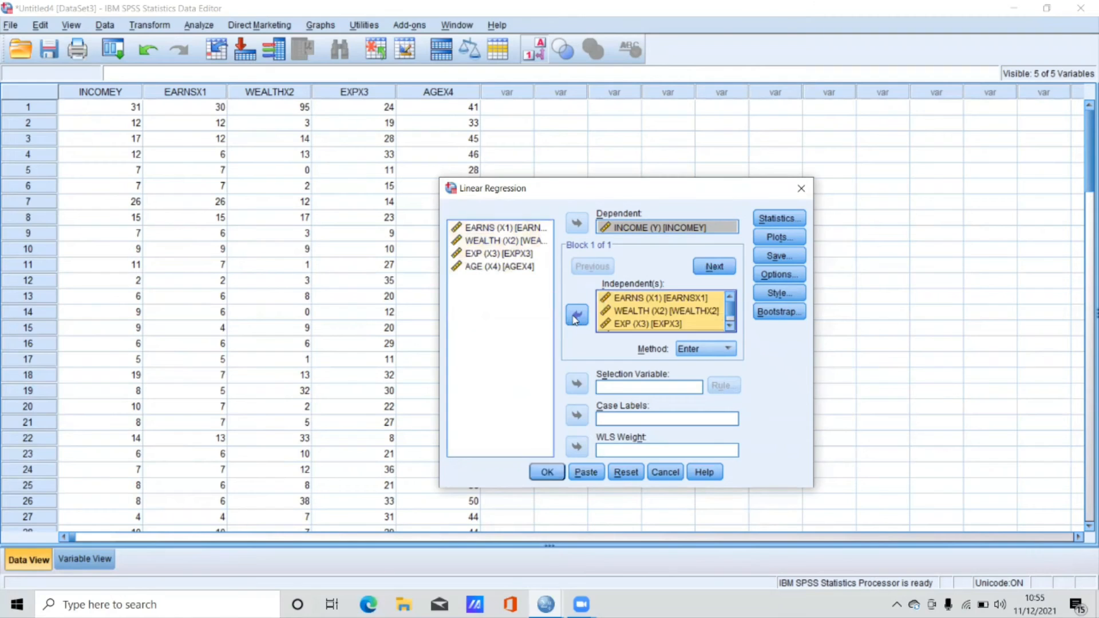
# Request collinearity diagnostics for the regression and a scatterplot with *SRESID on Y and *ZPRED on X
pyautogui.click(779, 220)
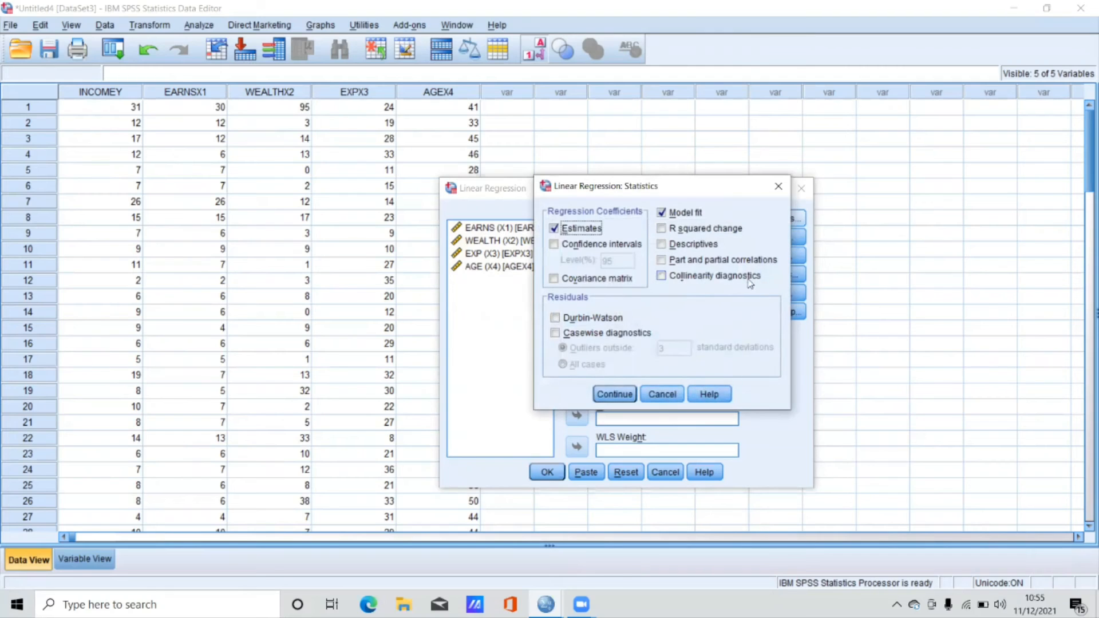
pyautogui.click(619, 395)
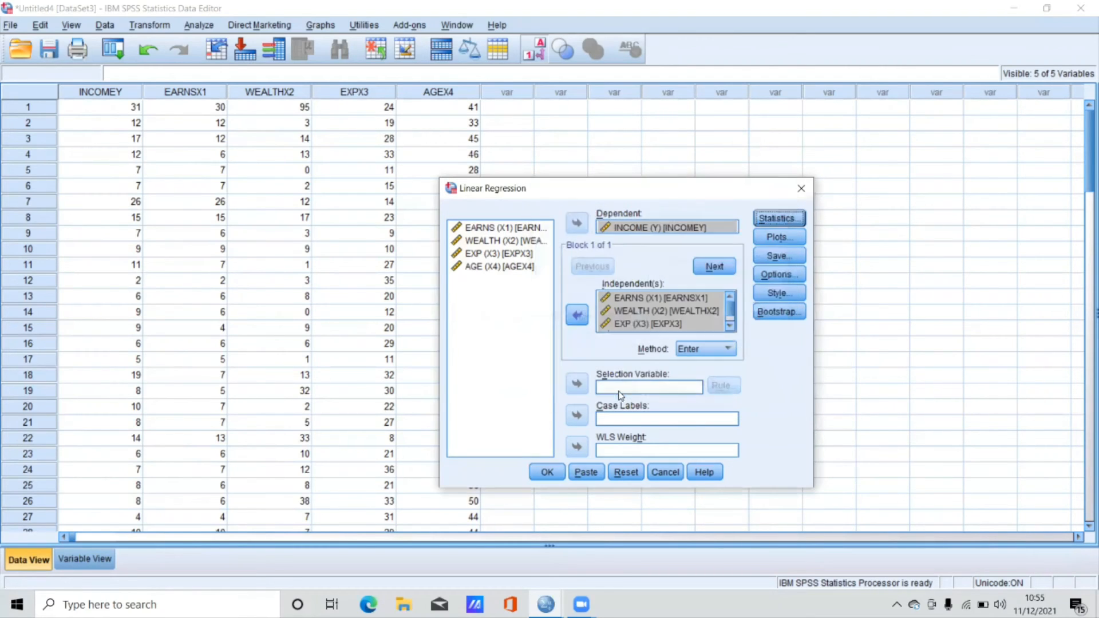
pyautogui.click(787, 245)
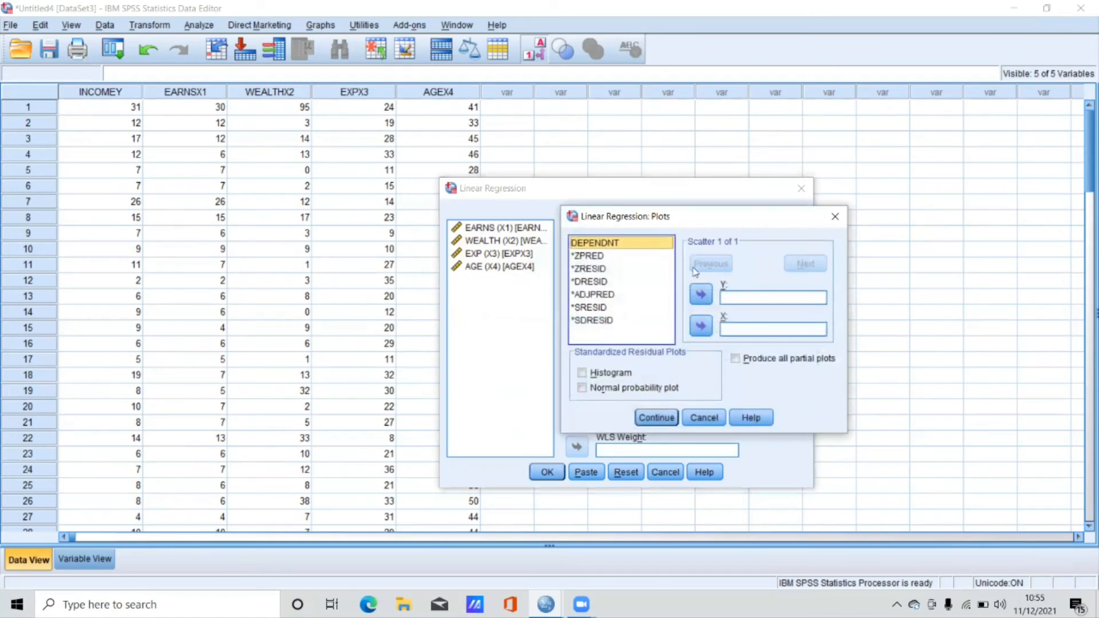
pyautogui.click(626, 259)
pyautogui.click(696, 327)
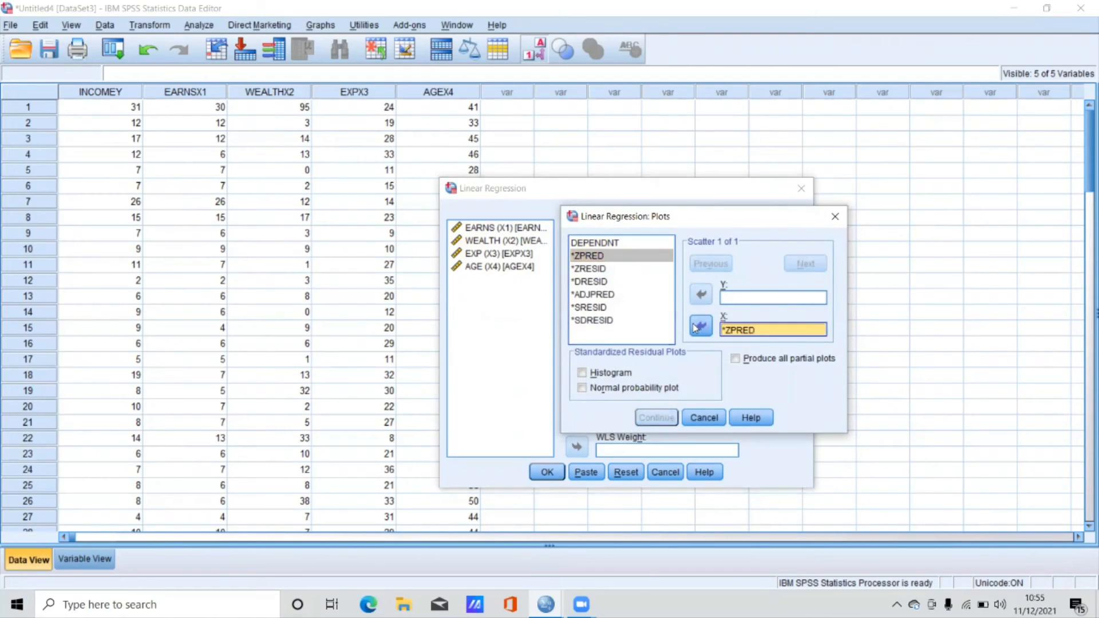
pyautogui.click(590, 308)
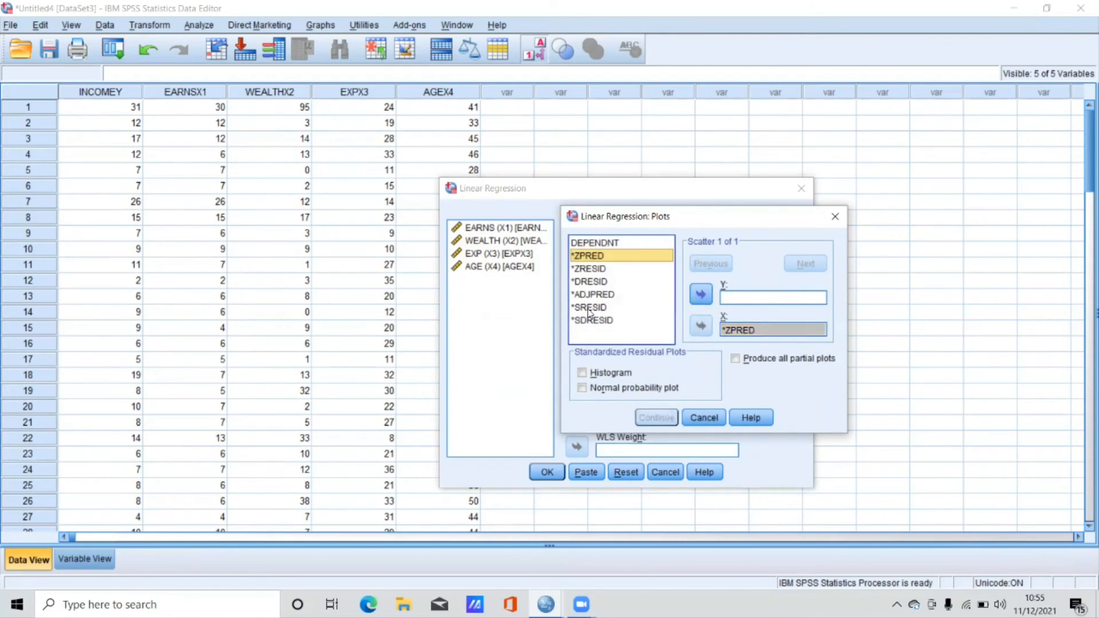
pyautogui.click(701, 295)
pyautogui.click(656, 418)
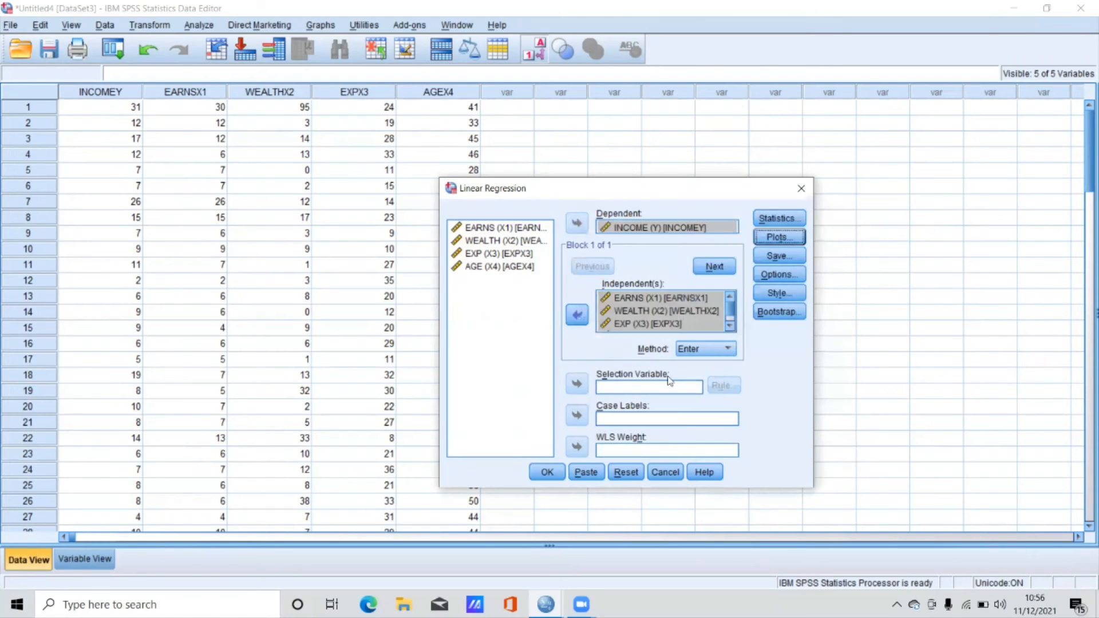
# Run the regression with unstandardized residuals saved and examine the collinearity statistics in the Coefficients table
pyautogui.click(788, 258)
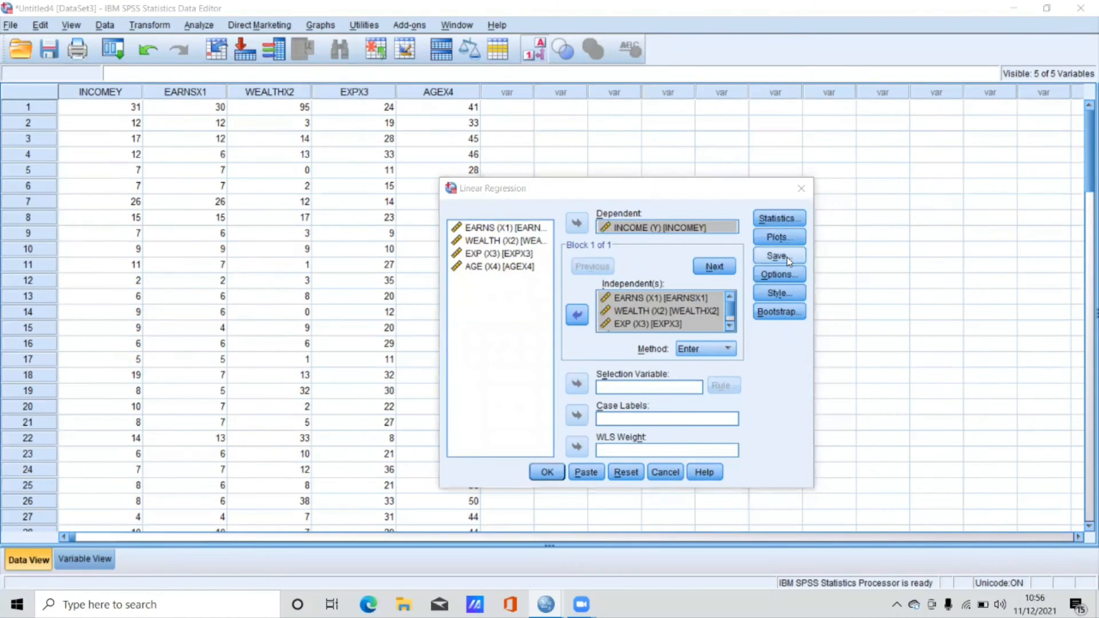
pyautogui.click(842, 172)
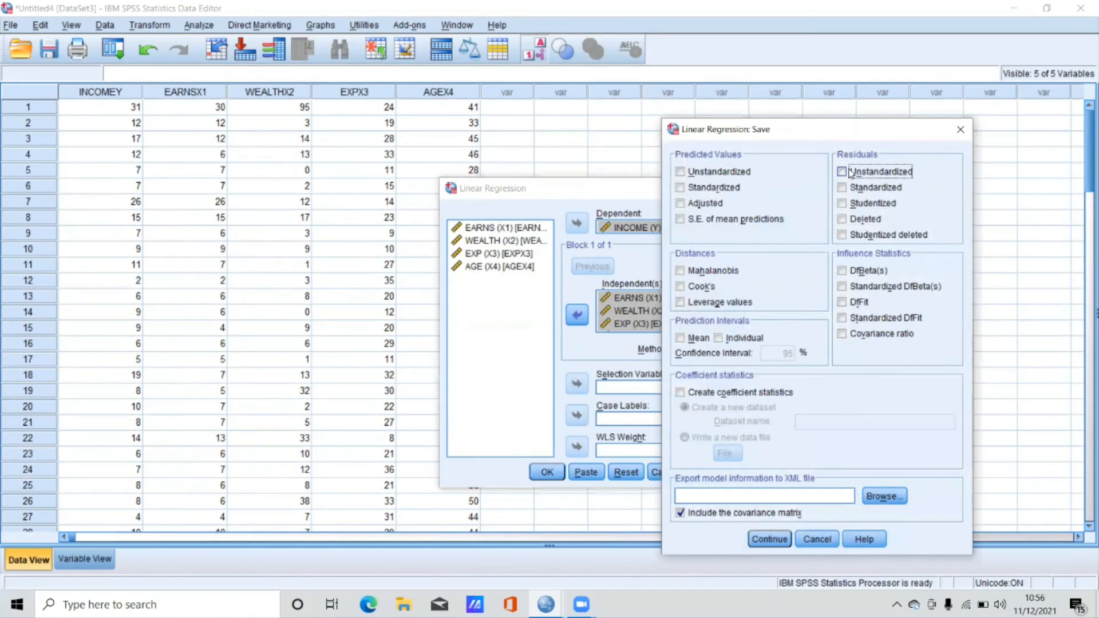
pyautogui.click(770, 538)
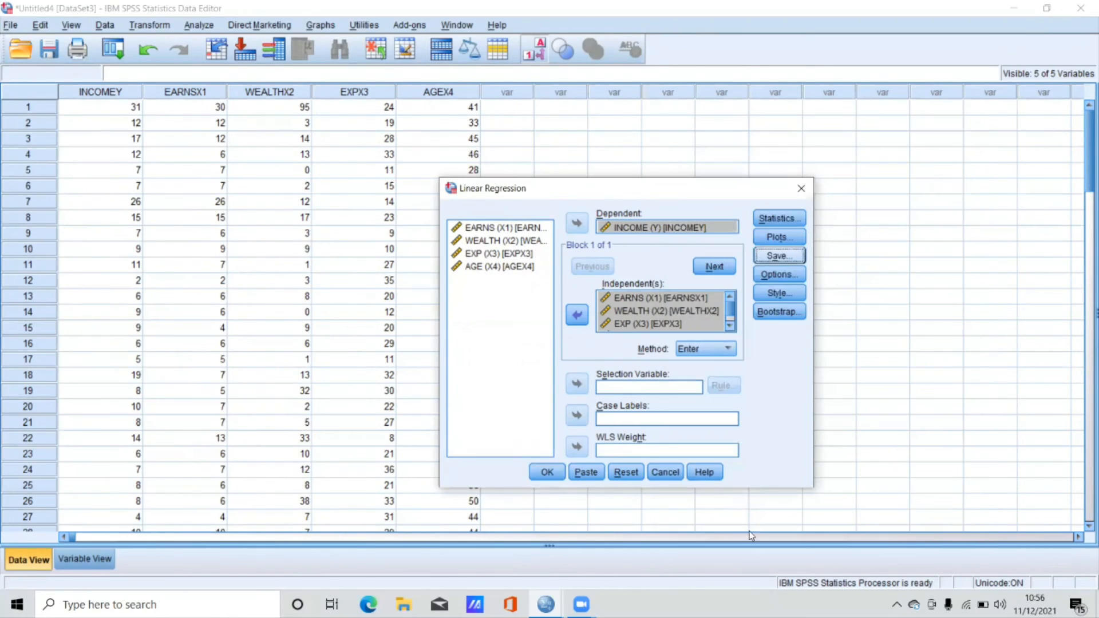
pyautogui.click(544, 472)
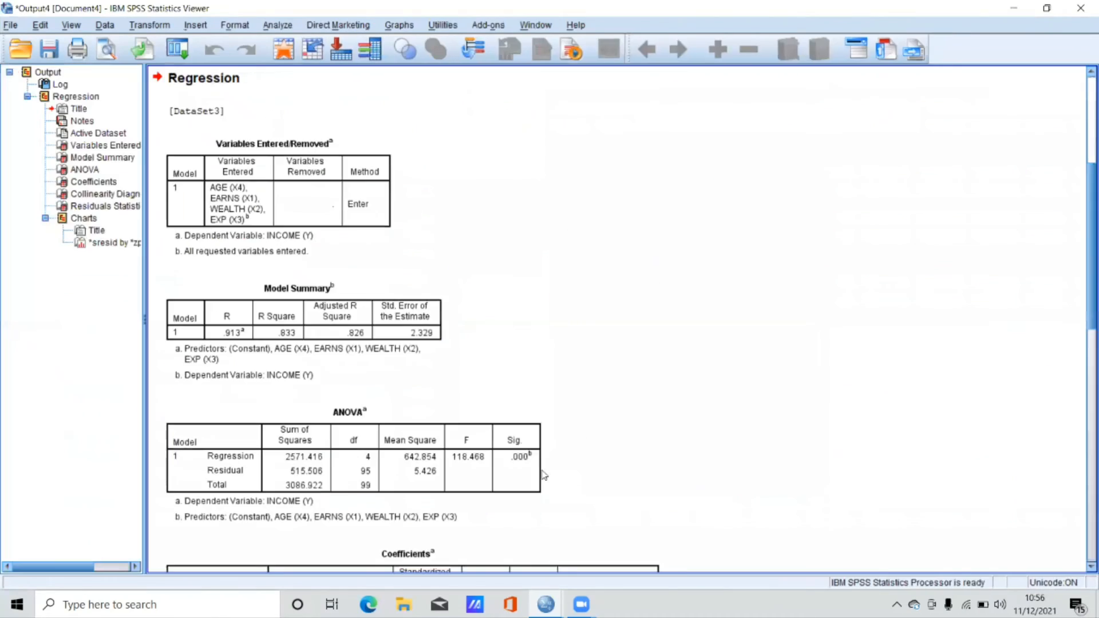
pyautogui.scroll(-5, 613, 355)
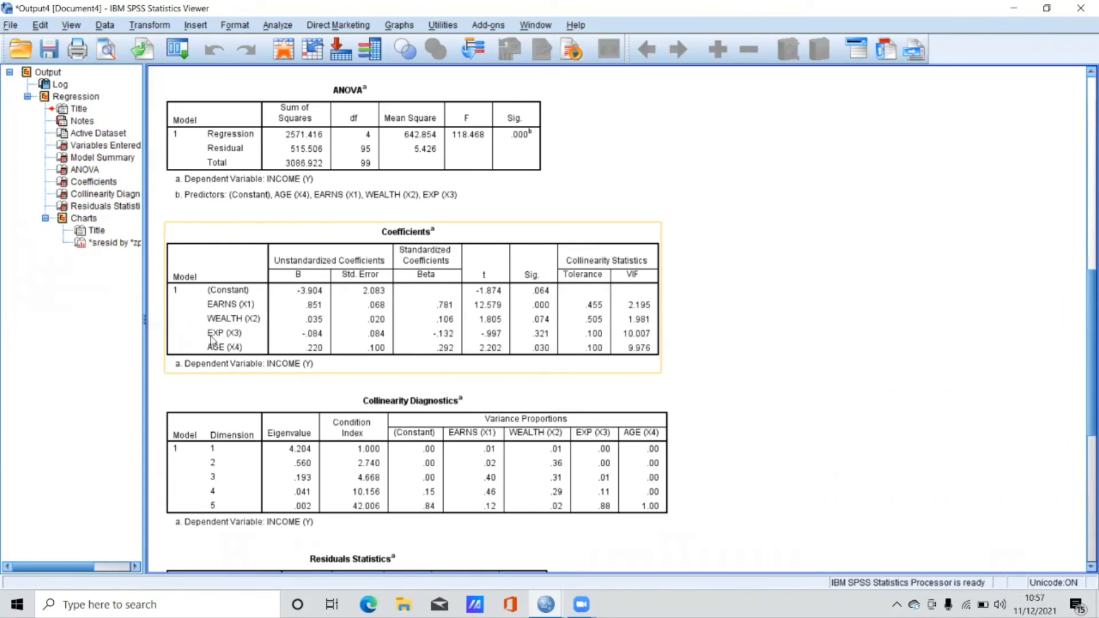
pyautogui.click(1018, 10)
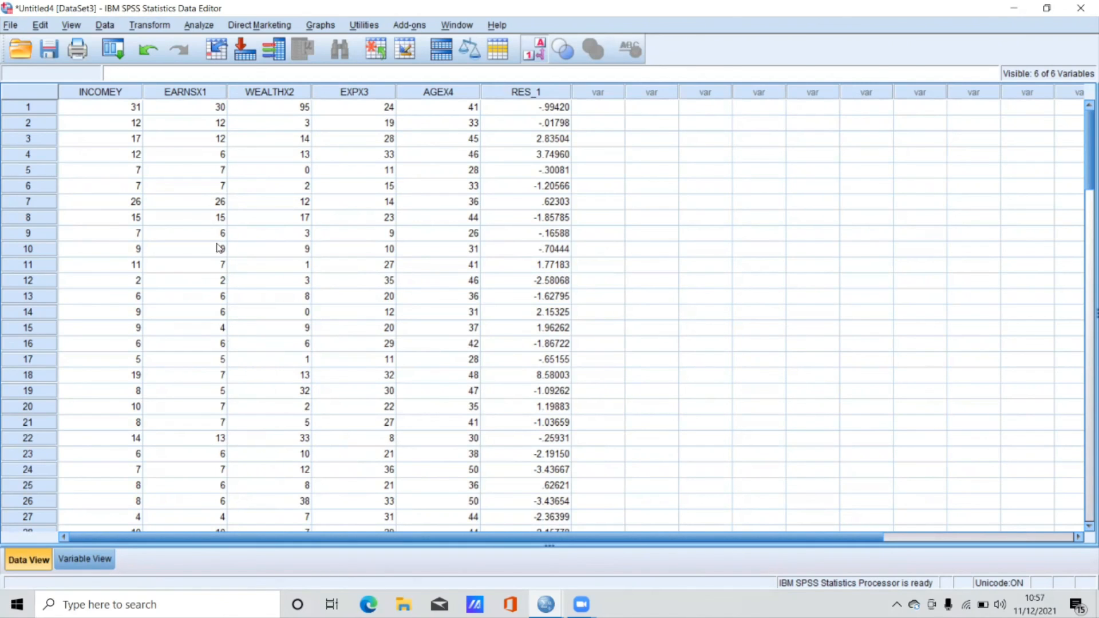
# Rerun the linear regression with AGE (X4) removed from the independent variables
pyautogui.click(199, 26)
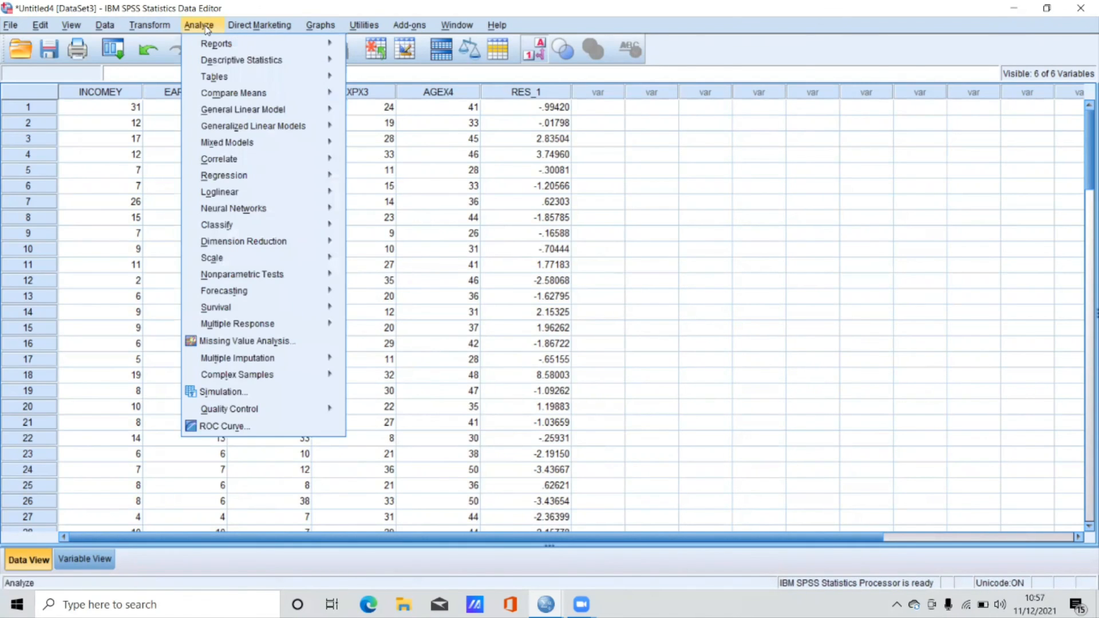
pyautogui.moveTo(265, 176)
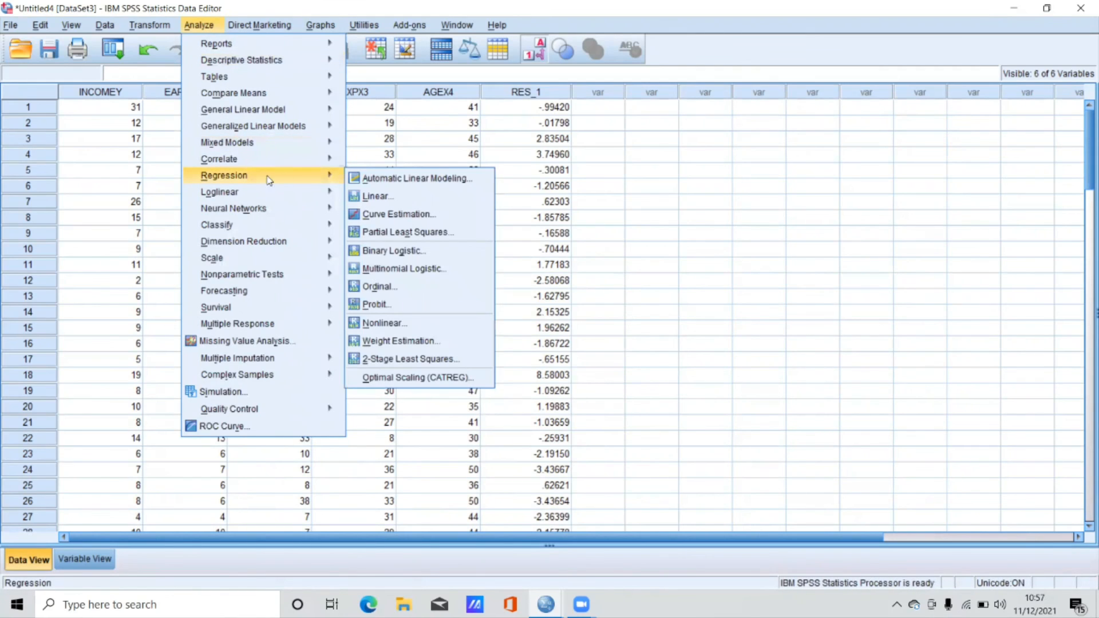
pyautogui.click(376, 196)
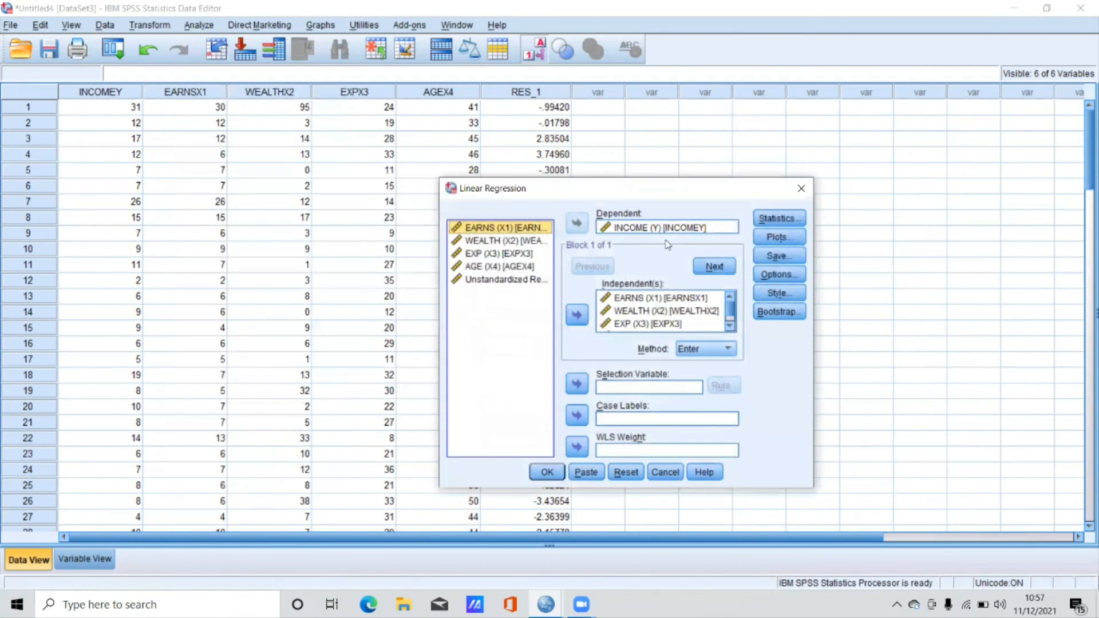
pyautogui.scroll(-1, 659, 313)
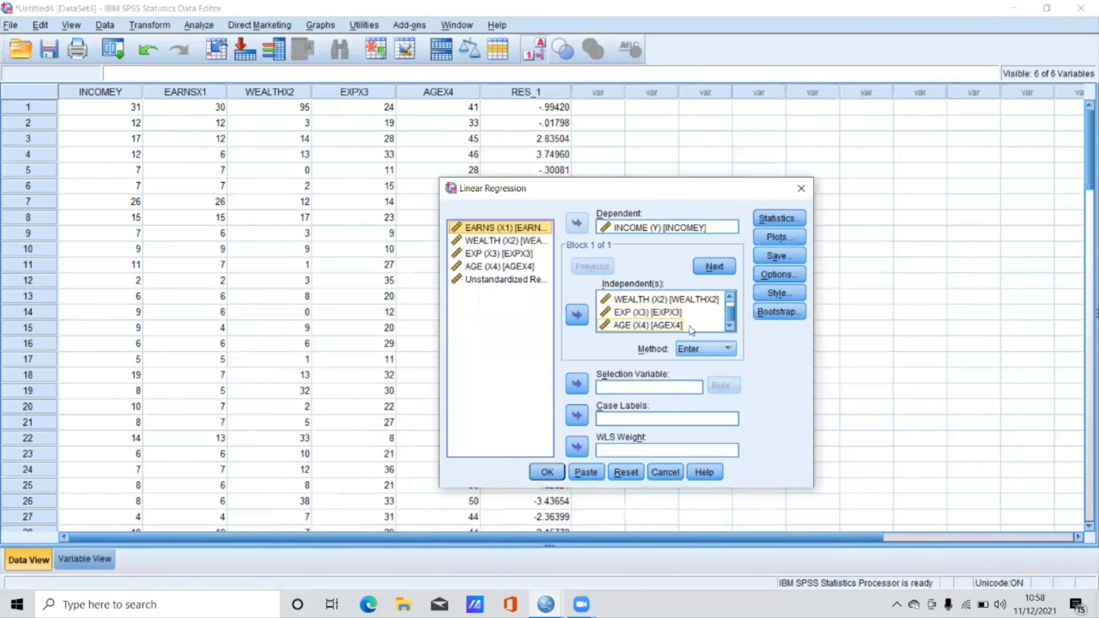
pyautogui.click(640, 327)
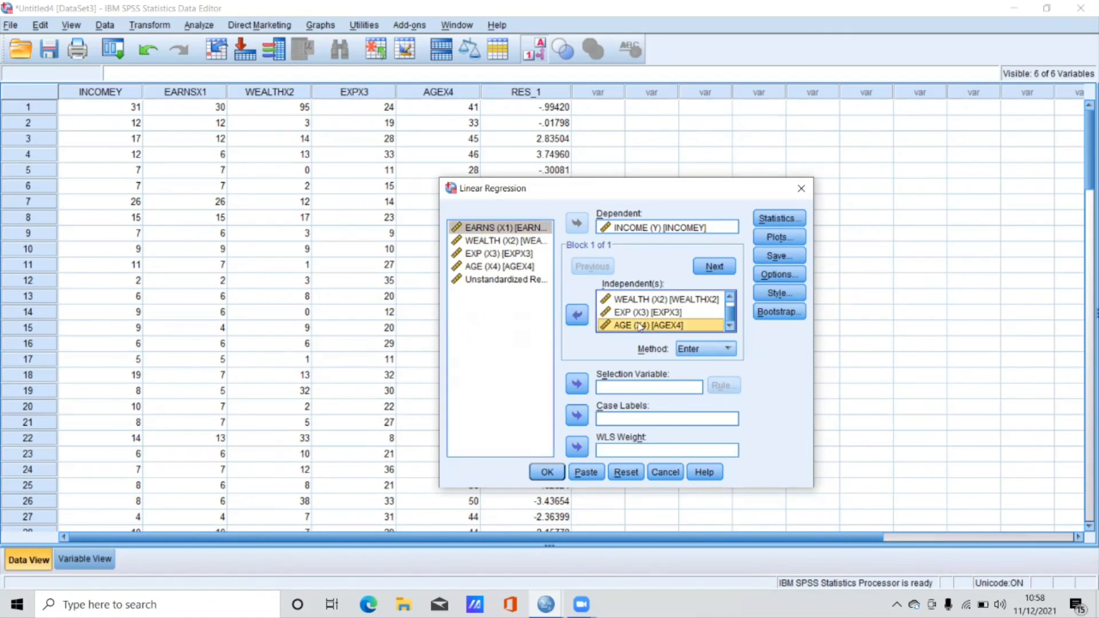
pyautogui.click(577, 314)
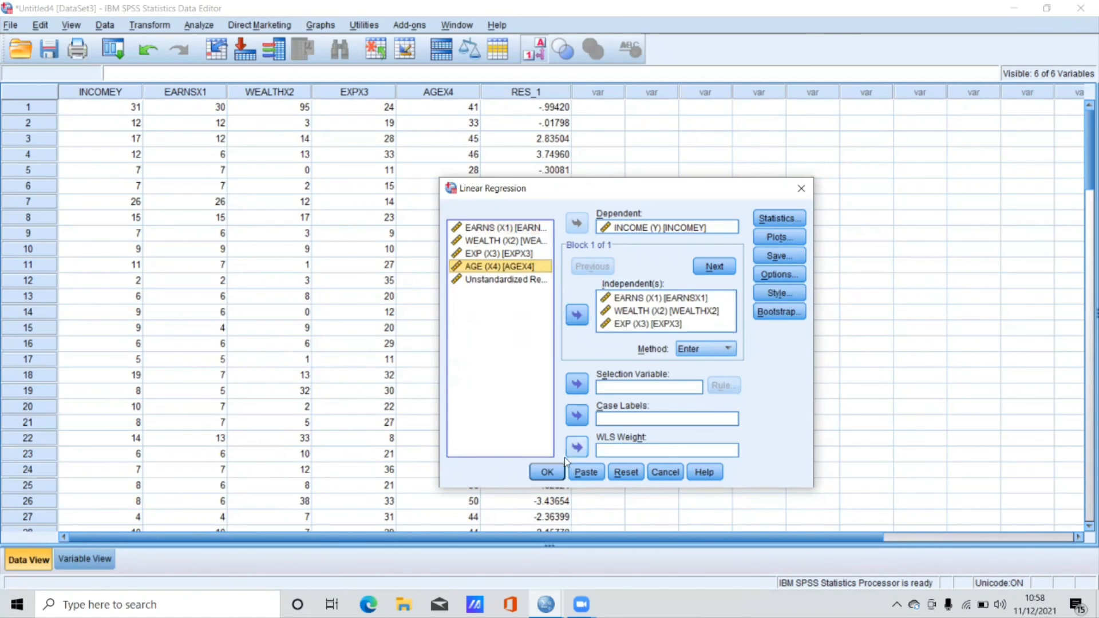
pyautogui.click(545, 472)
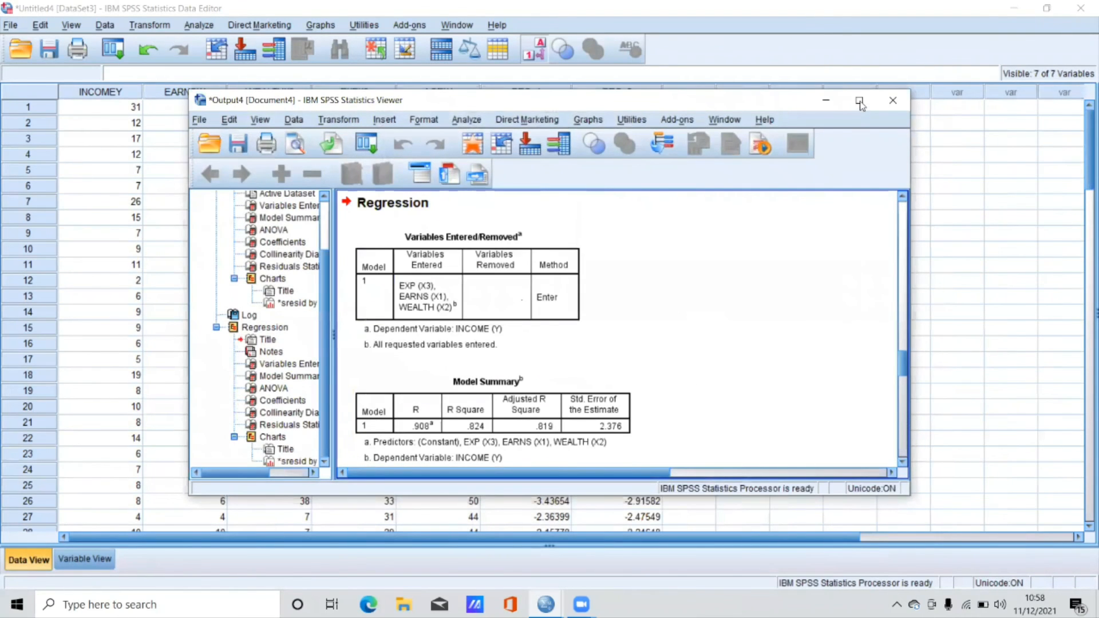
# Enlarge the output and examine the Tolerance and VIF values in the new regression's Coefficients table
pyautogui.click(860, 100)
pyautogui.scroll(-3, 553, 331)
pyautogui.click(380, 343)
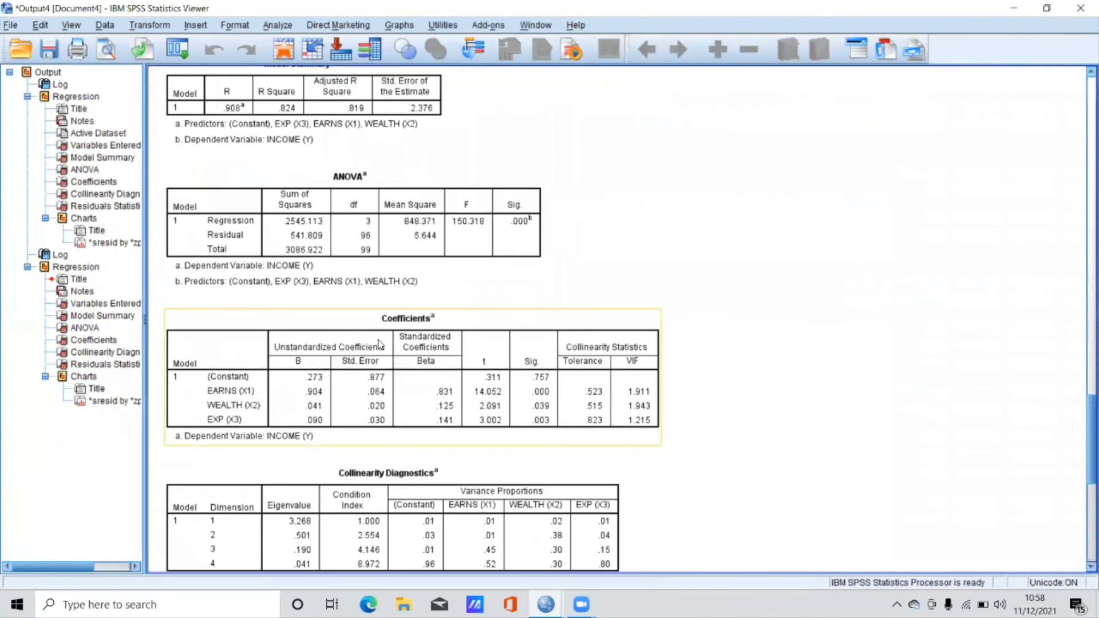
pyautogui.scroll(-1, 502, 390)
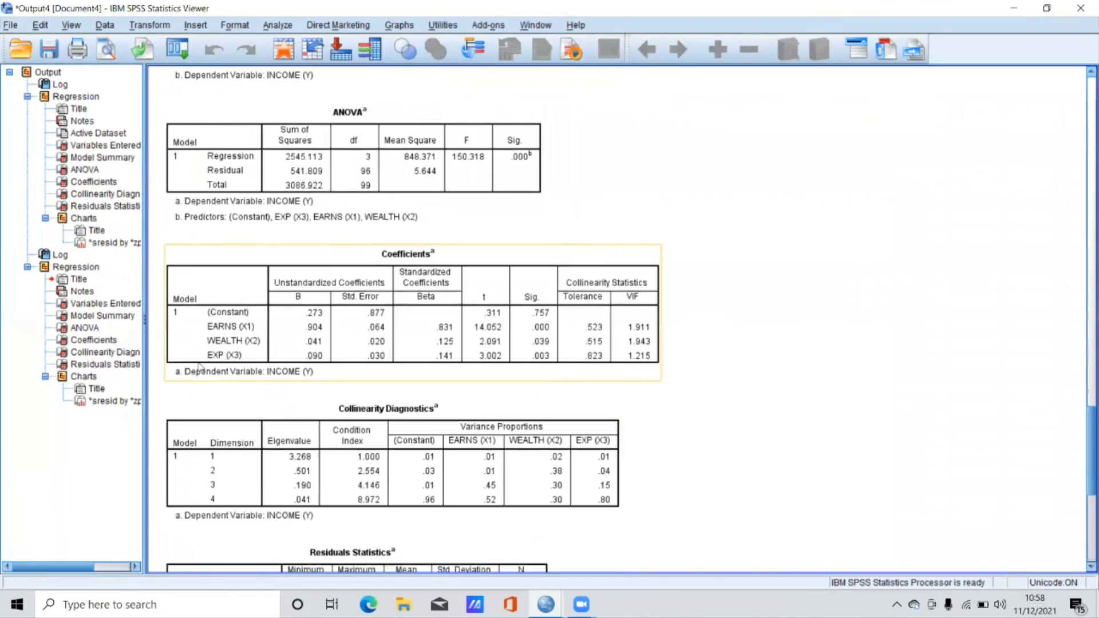